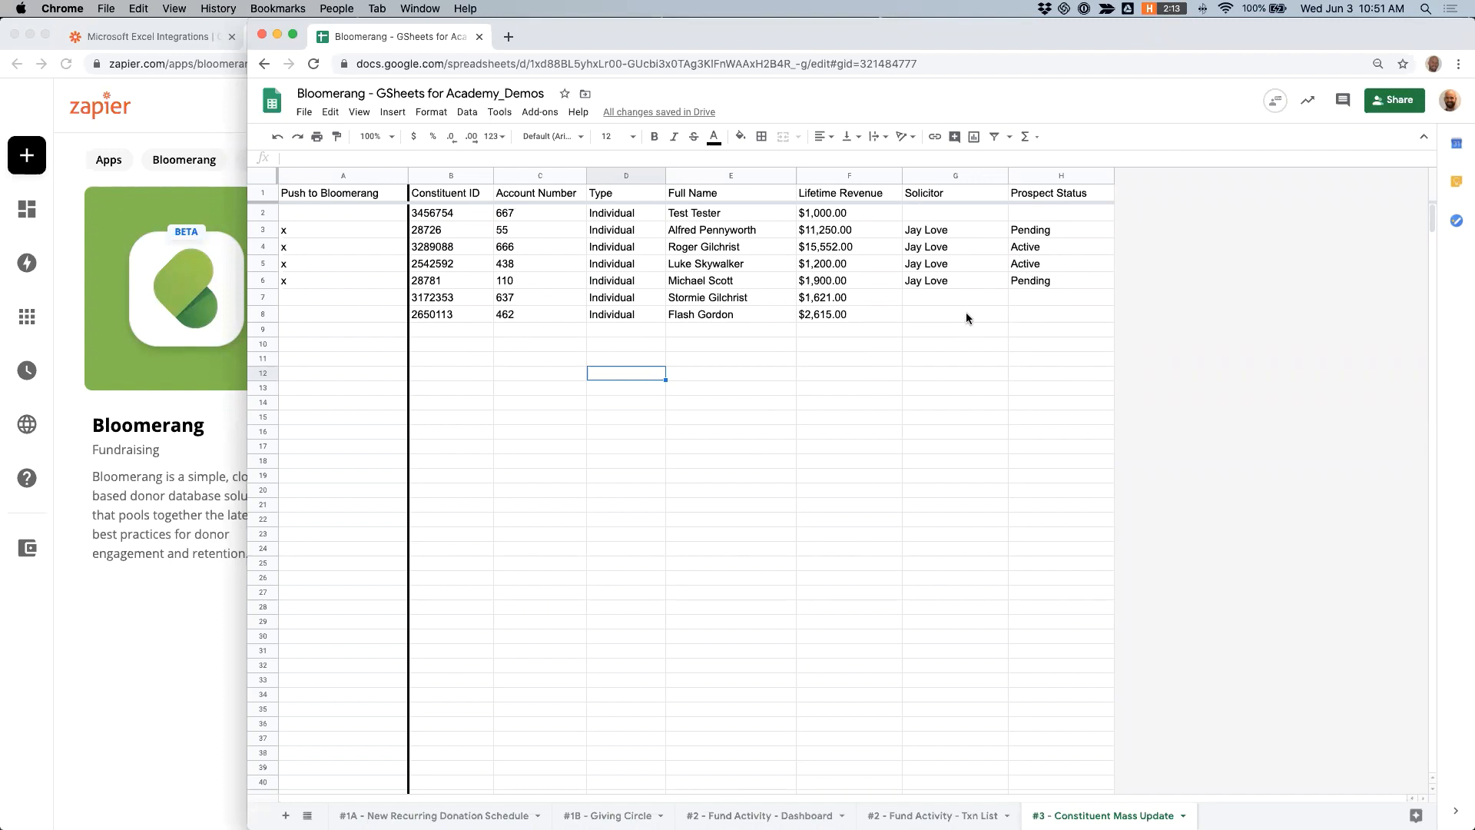
# - Switch to Zapier's My Zaps page, widen its window, and open the Demo #3A - Constituent Mass Update - Create Constituent List zap
pyautogui.click(196, 466)
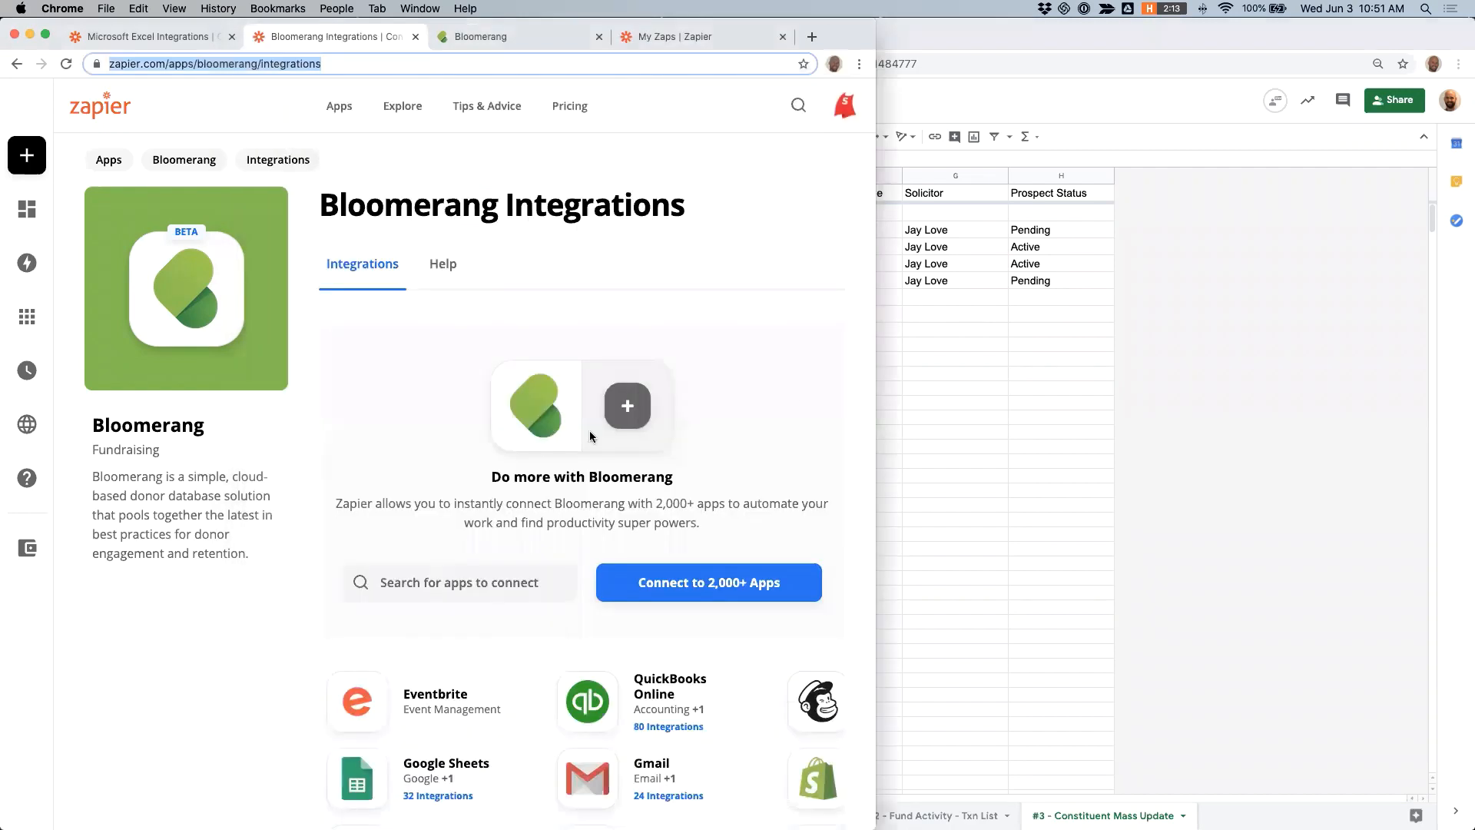
pyautogui.click(650, 38)
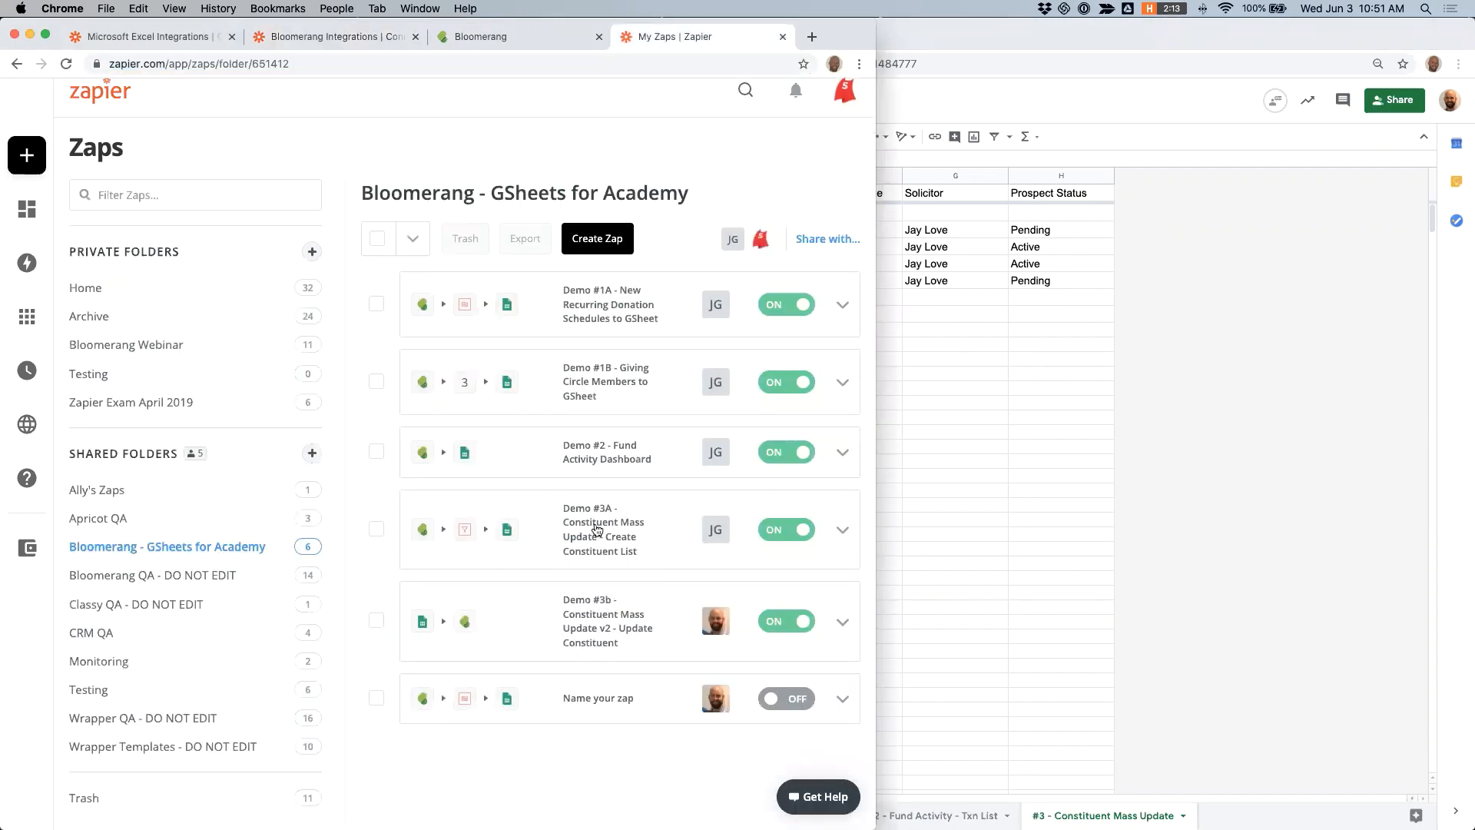
pyautogui.moveTo(918, 501); pyautogui.dragTo(1114, 485)
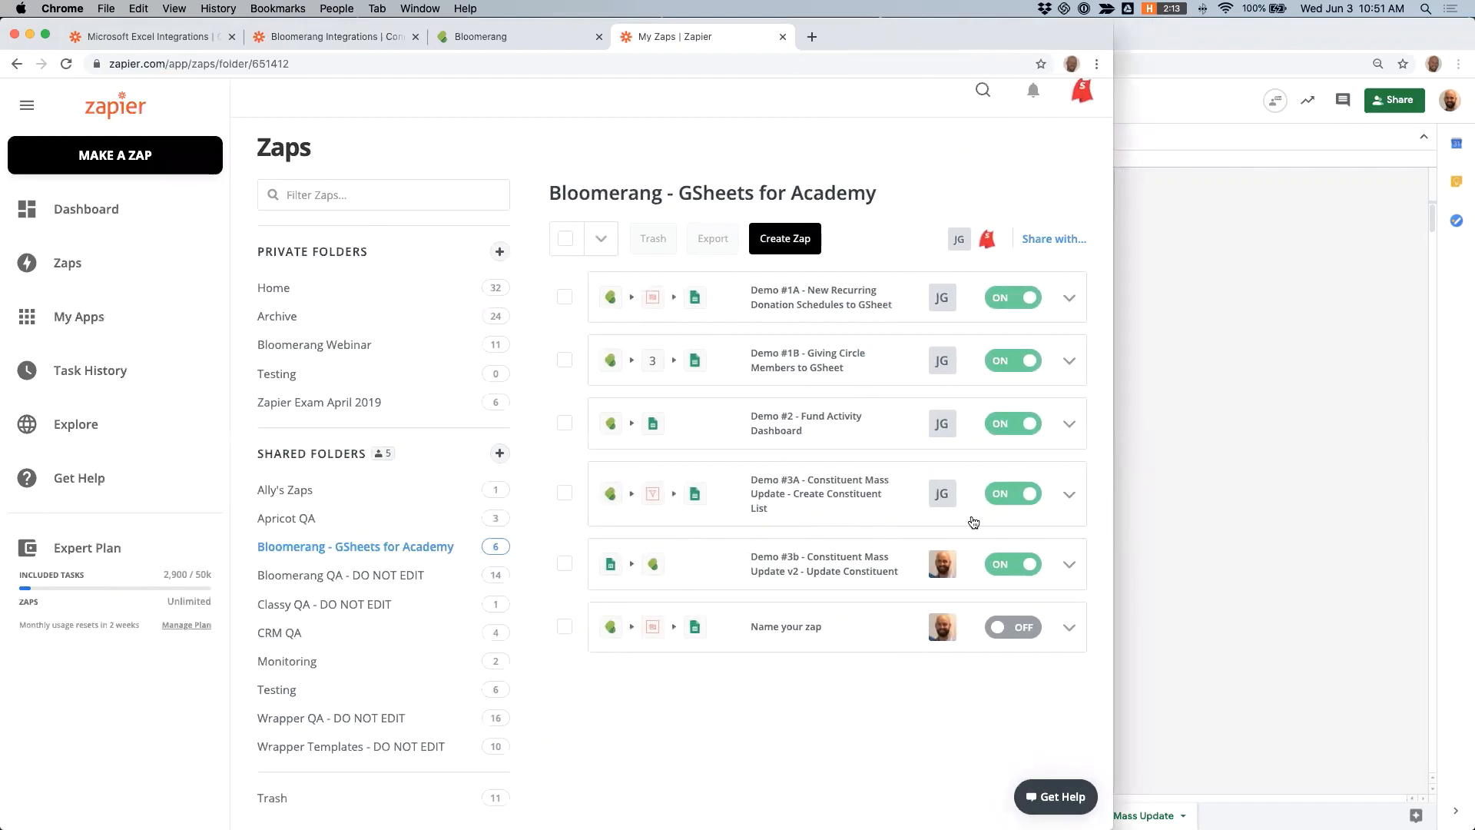
pyautogui.click(811, 492)
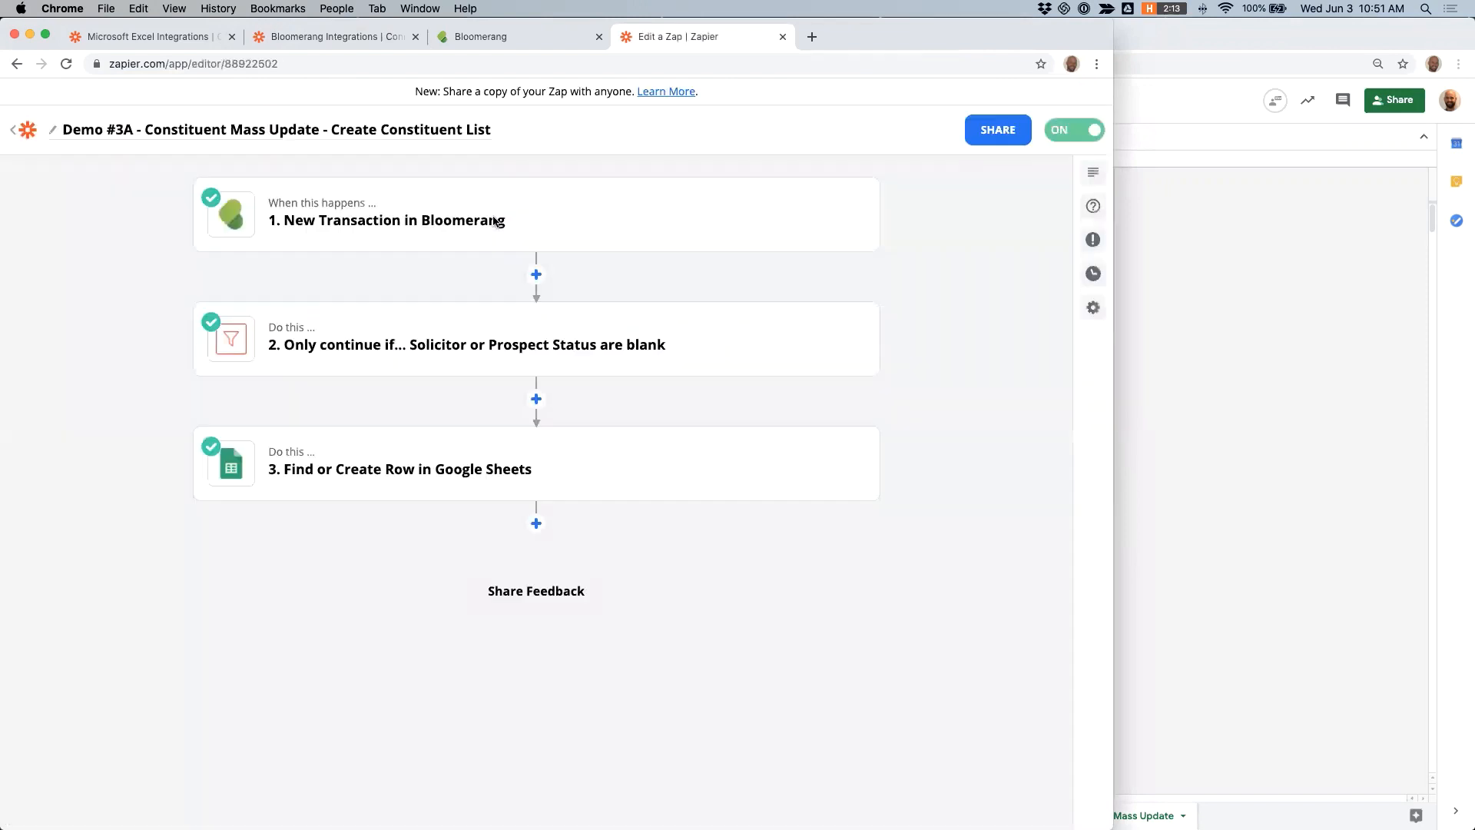
# - Review the Customize Transaction settings of the New Transaction in Bloomerang trigger
pyautogui.click(353, 223)
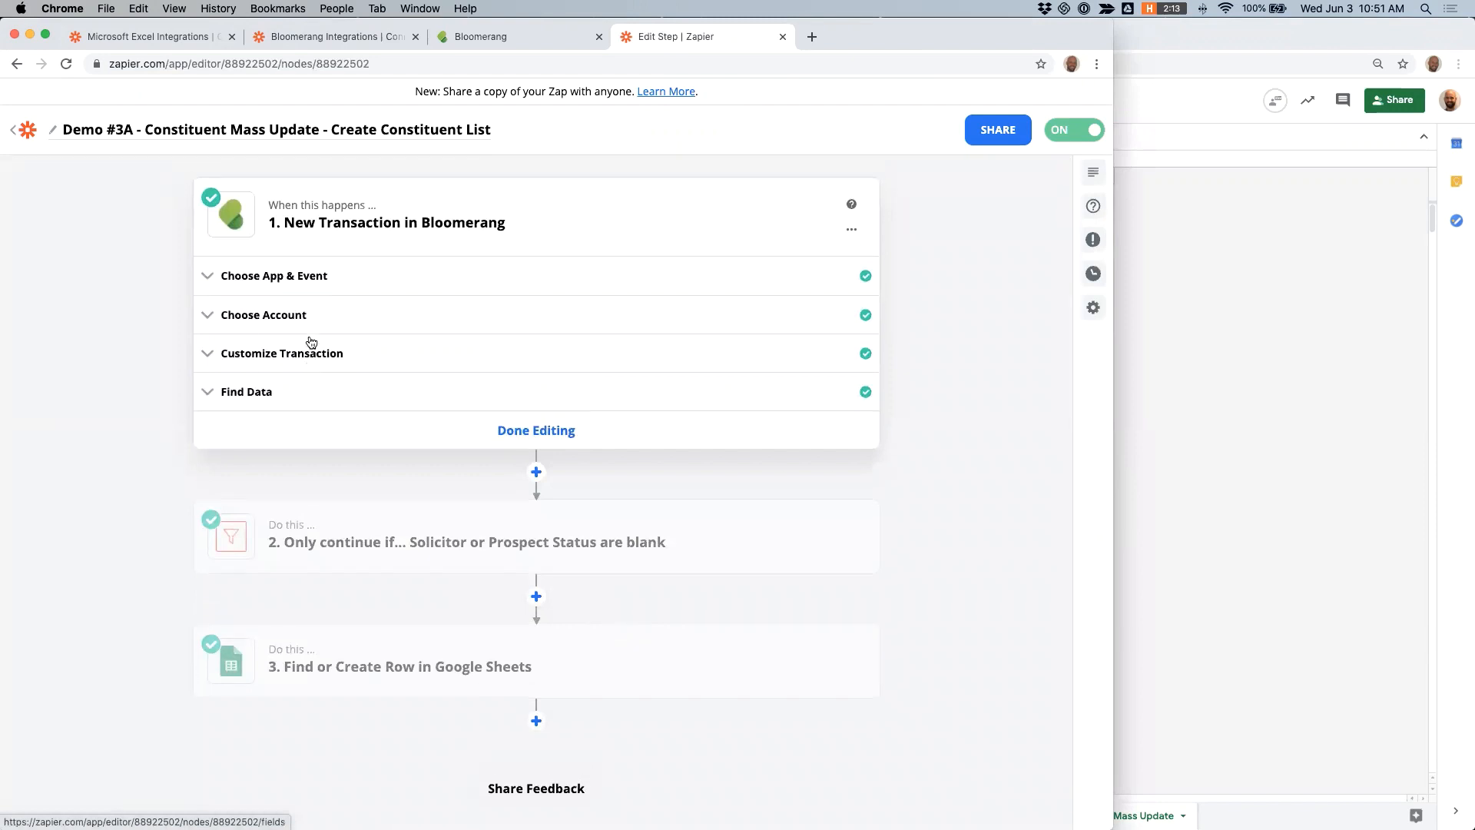
pyautogui.click(282, 354)
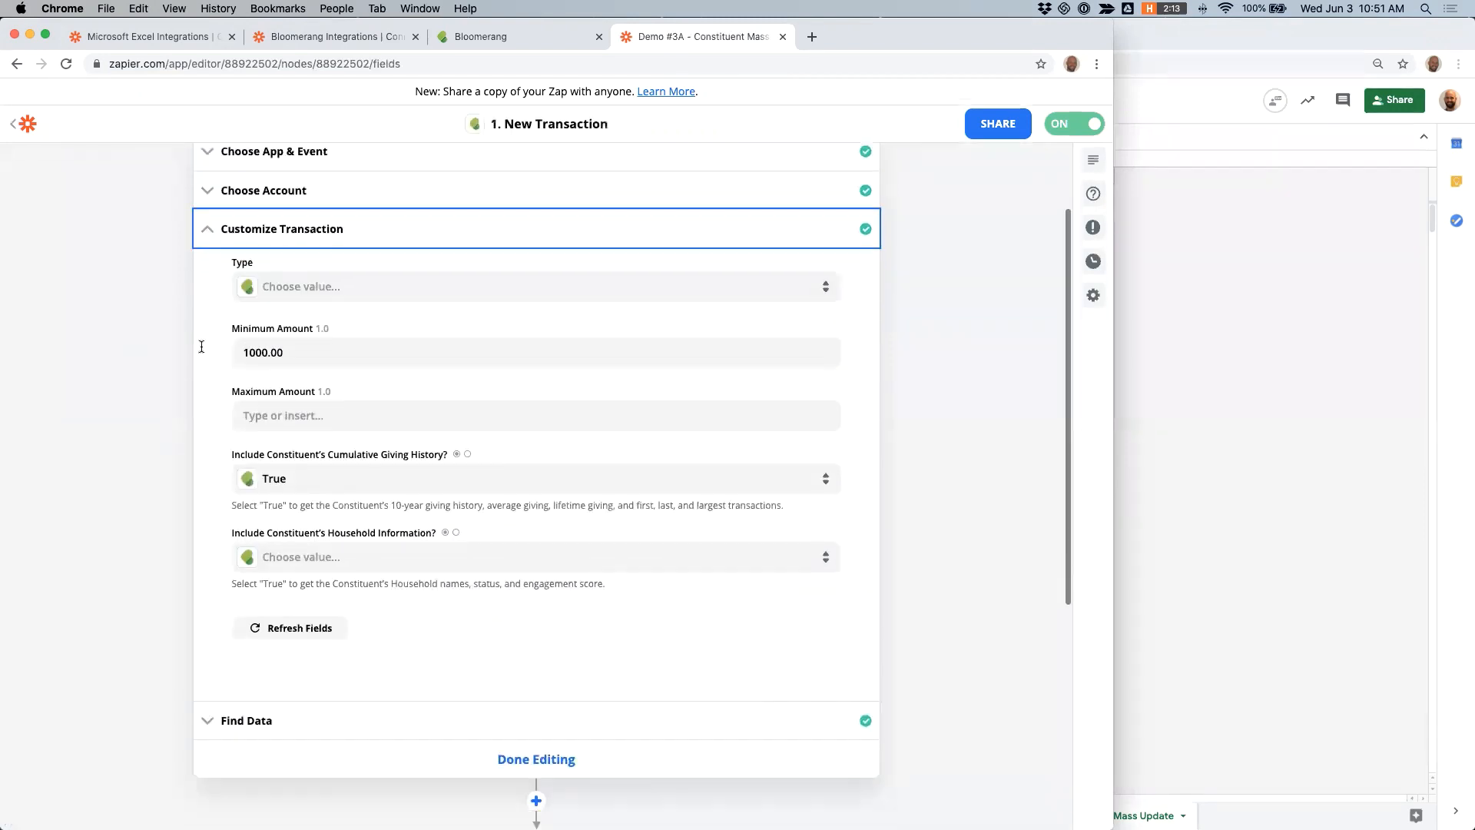
pyautogui.scroll(-5, 146, 335)
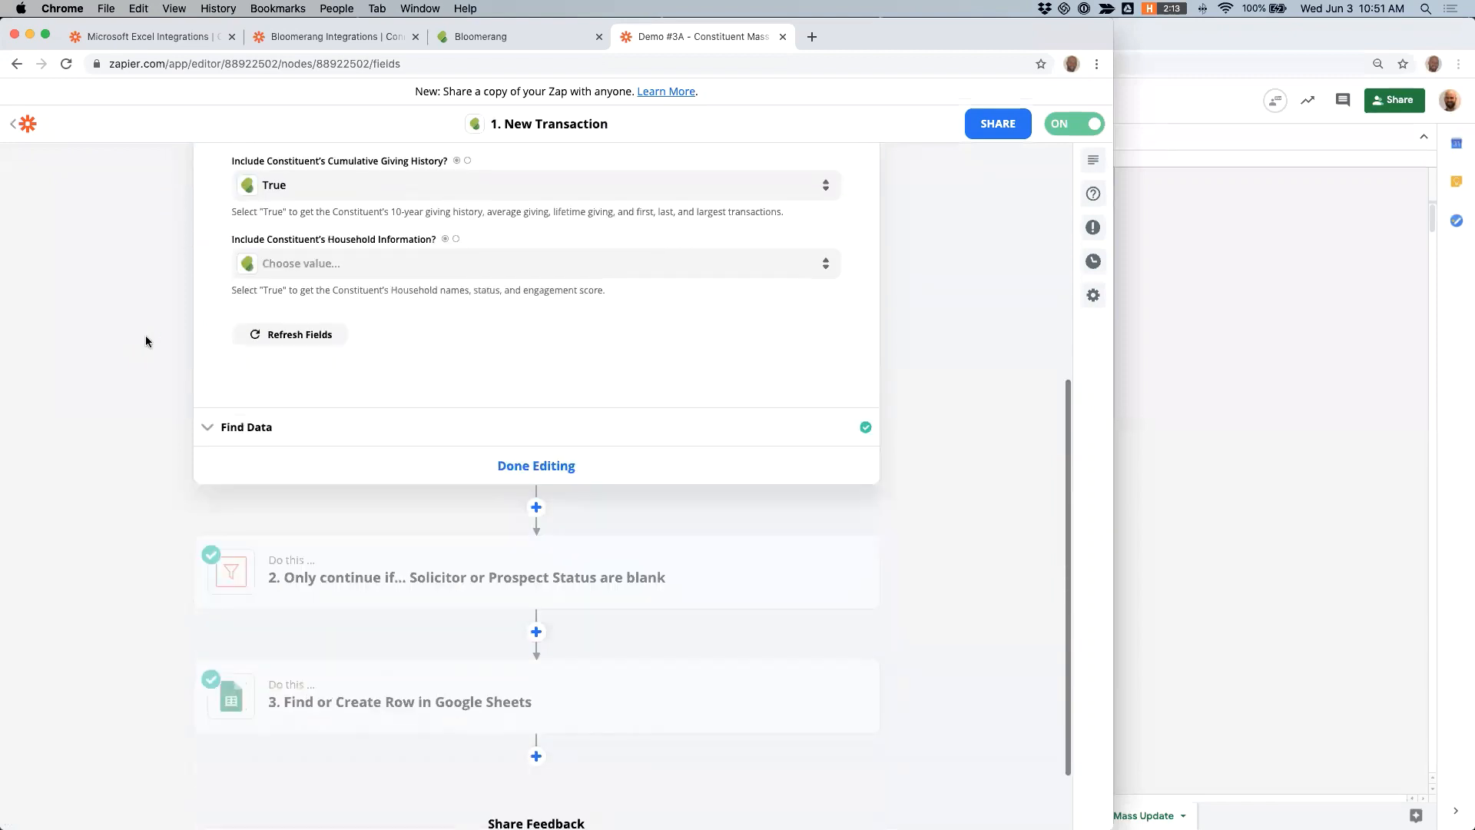
pyautogui.scroll(-2, 145, 336)
# - Examine the filter conditions on Constituent Solicitor and Constituent Prospect Status in the zap's second step
pyautogui.click(422, 486)
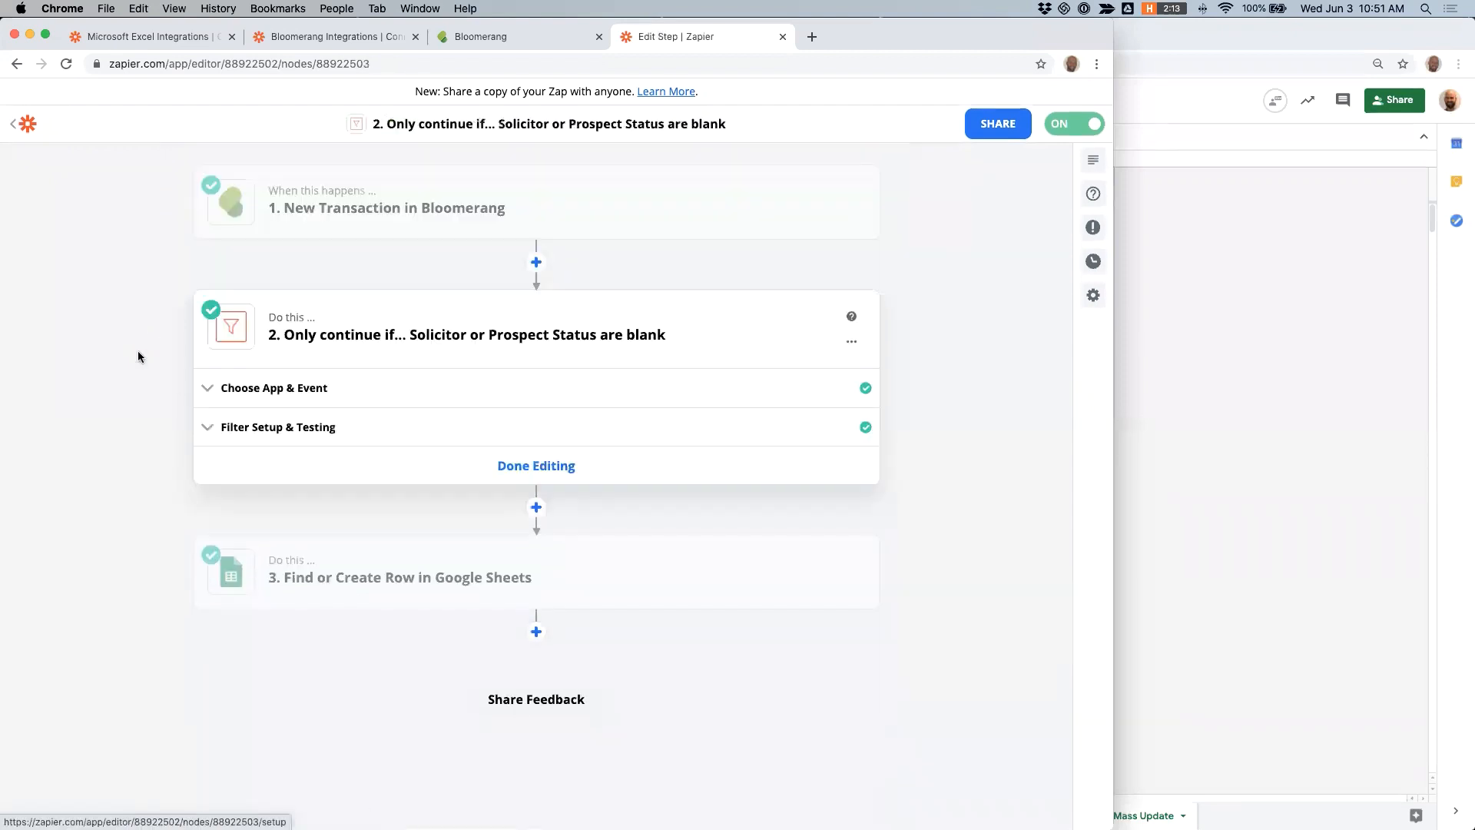
pyautogui.click(219, 431)
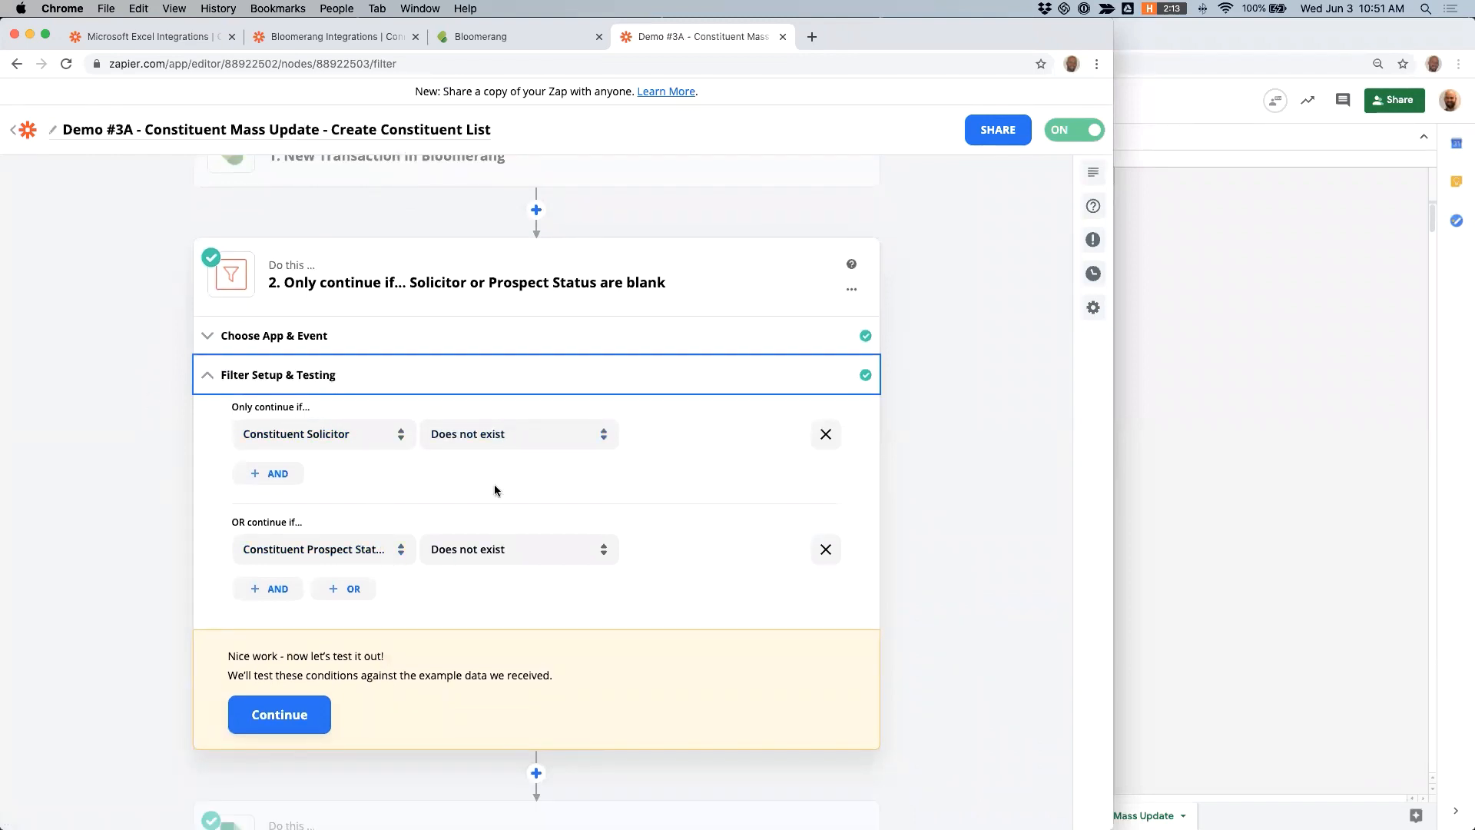
pyautogui.scroll(-5, 141, 419)
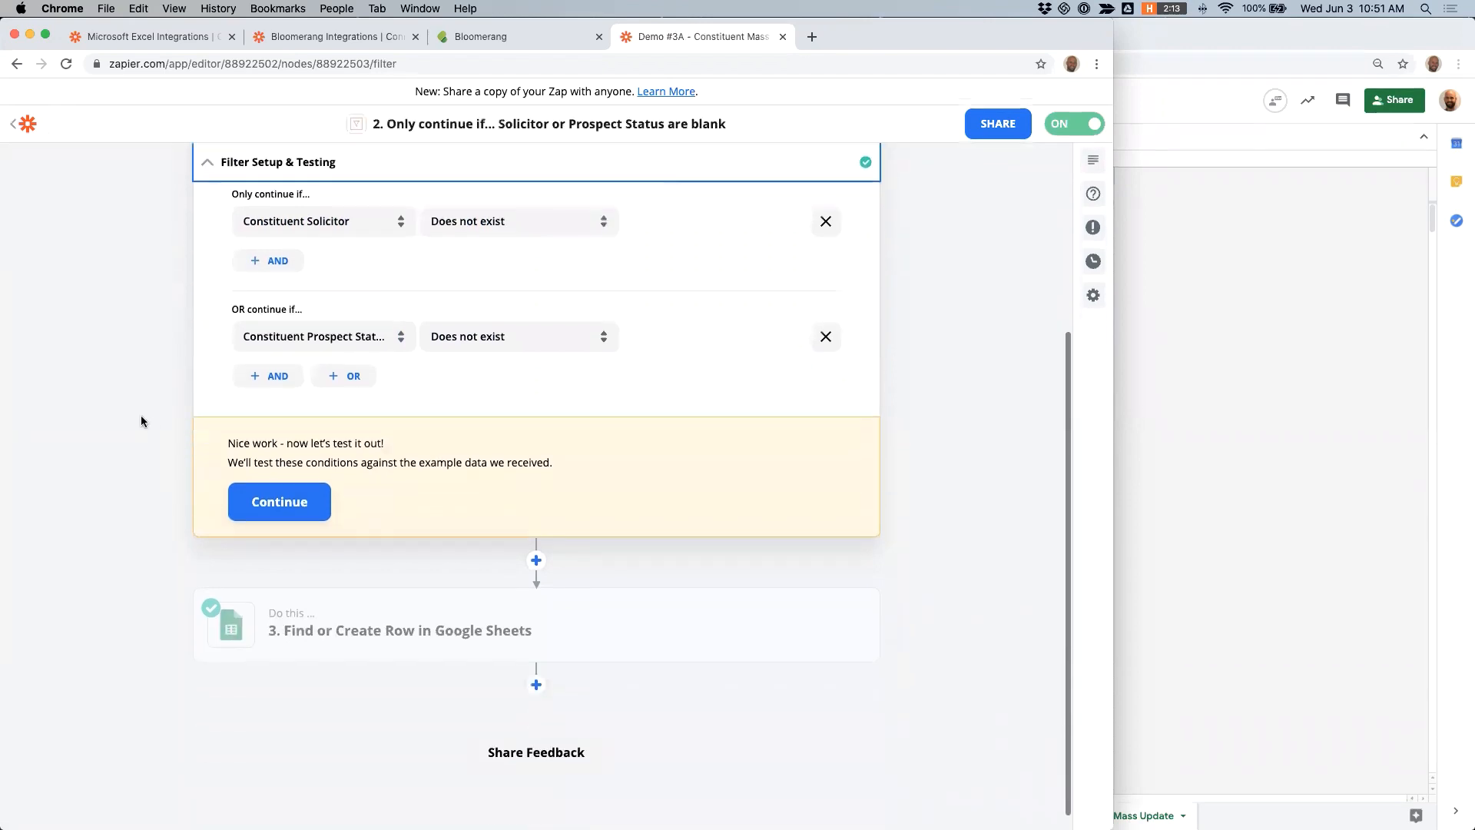
# - Review the spreadsheet column mappings in the Find or Create Row in Google Sheets step
pyautogui.click(296, 578)
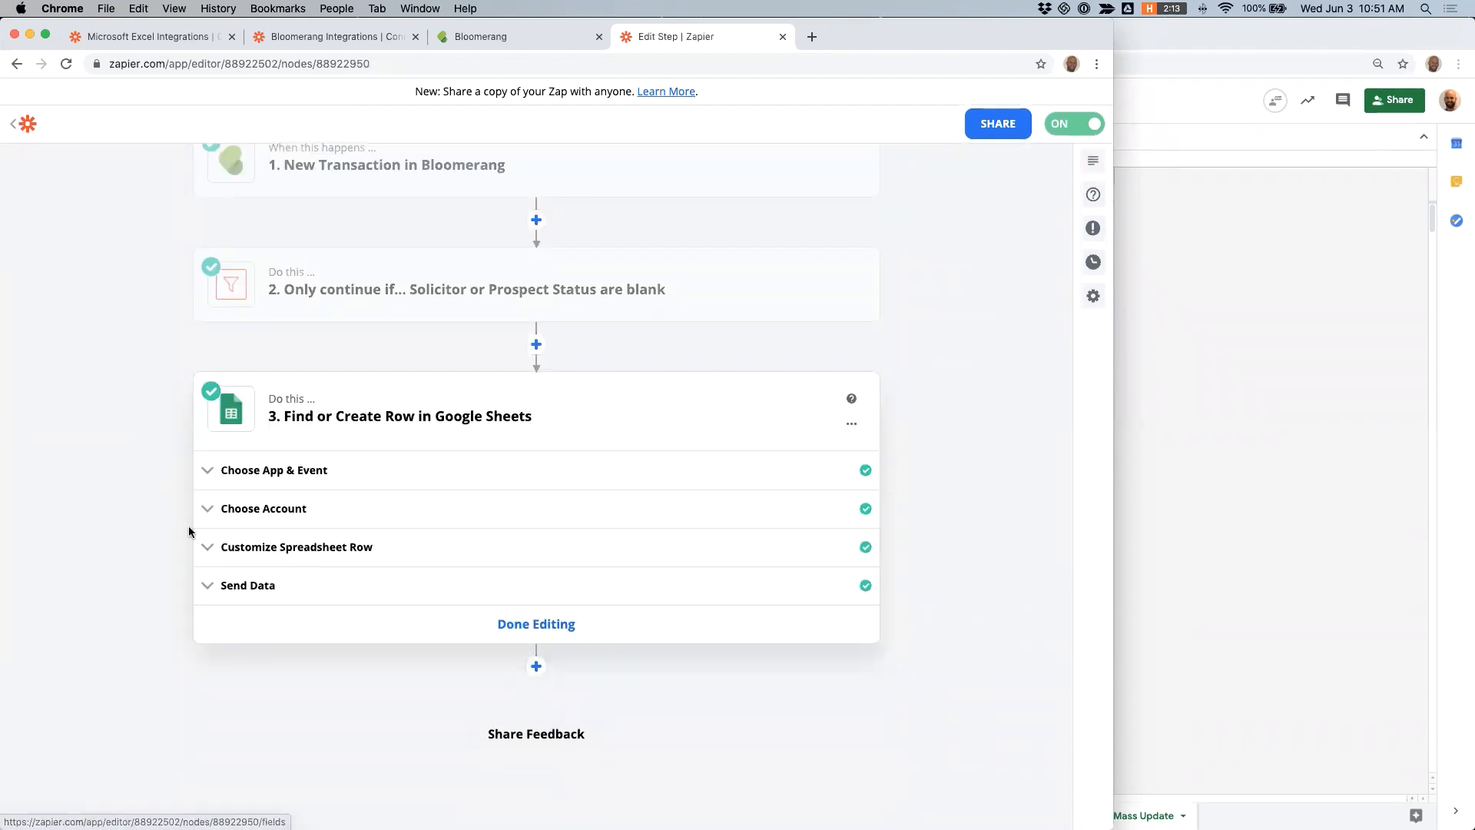
pyautogui.click(189, 532)
pyautogui.scroll(-8, 119, 507)
pyautogui.scroll(-5, 119, 508)
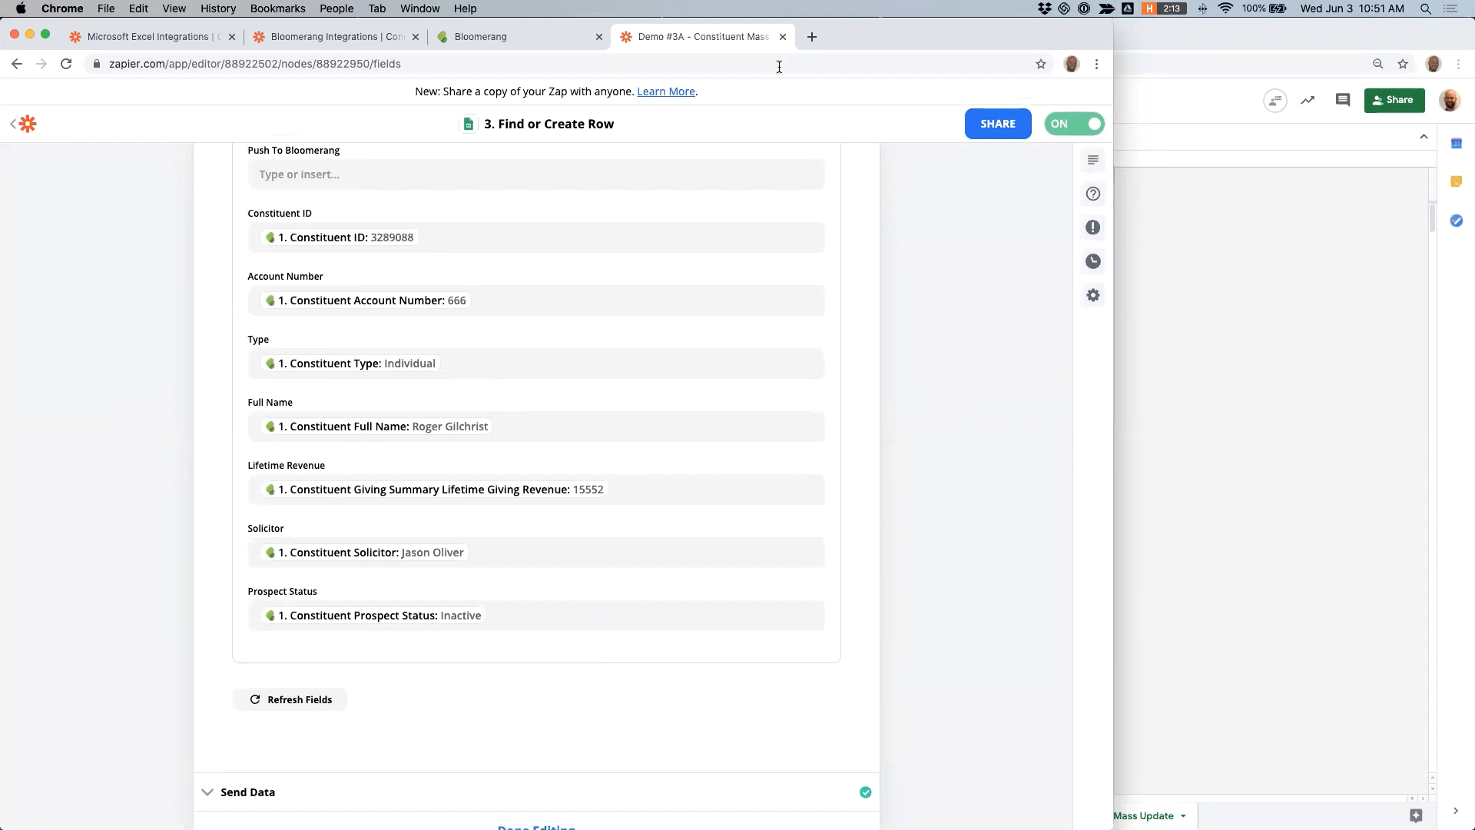
# - Return to the zap list, open the Demo #3b - Constituent Mass Update v2 - Update Constituent zap, and check the constituent spreadsheet against it
pyautogui.click(26, 124)
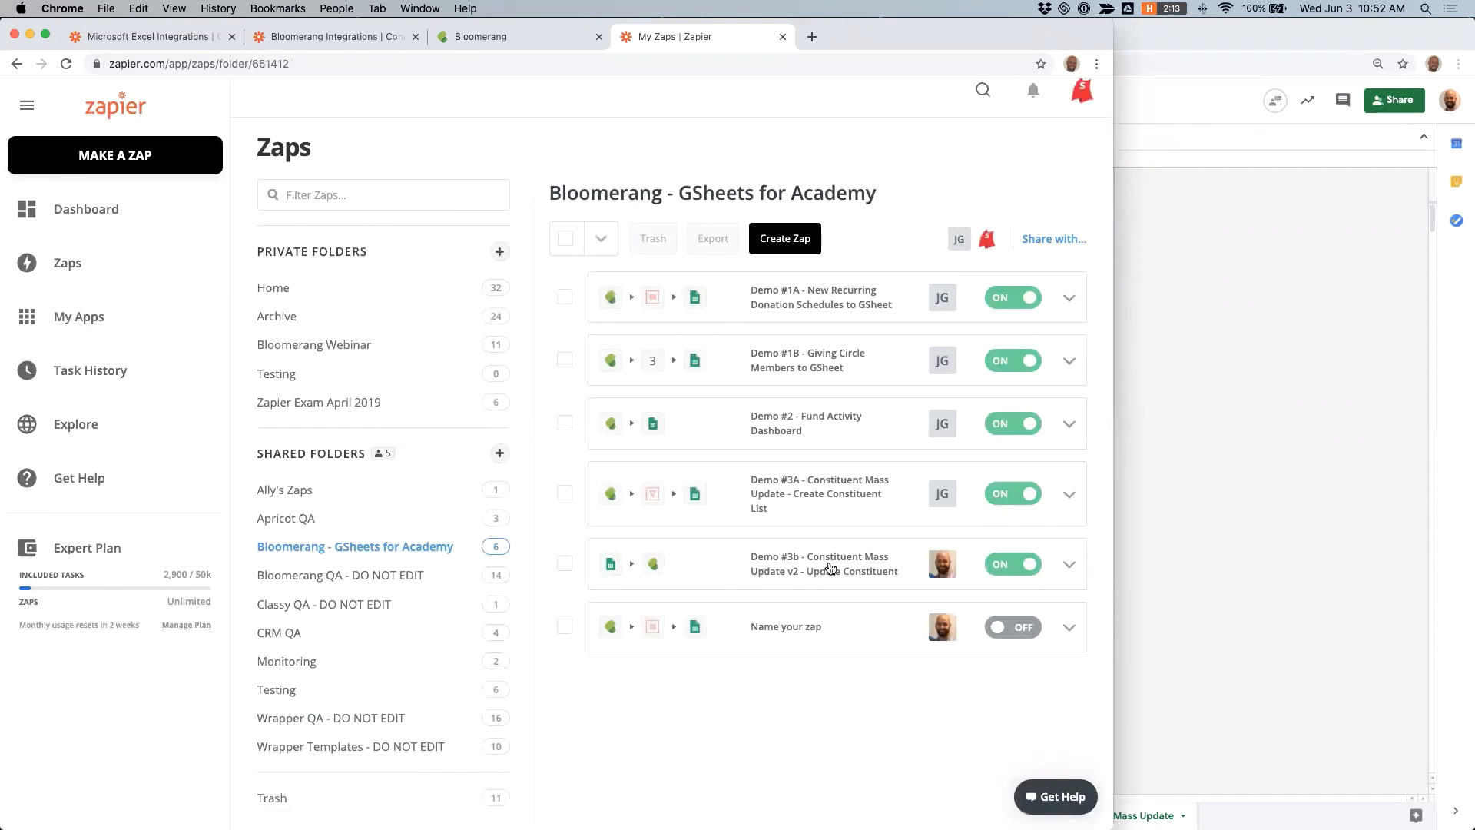
pyautogui.click(830, 569)
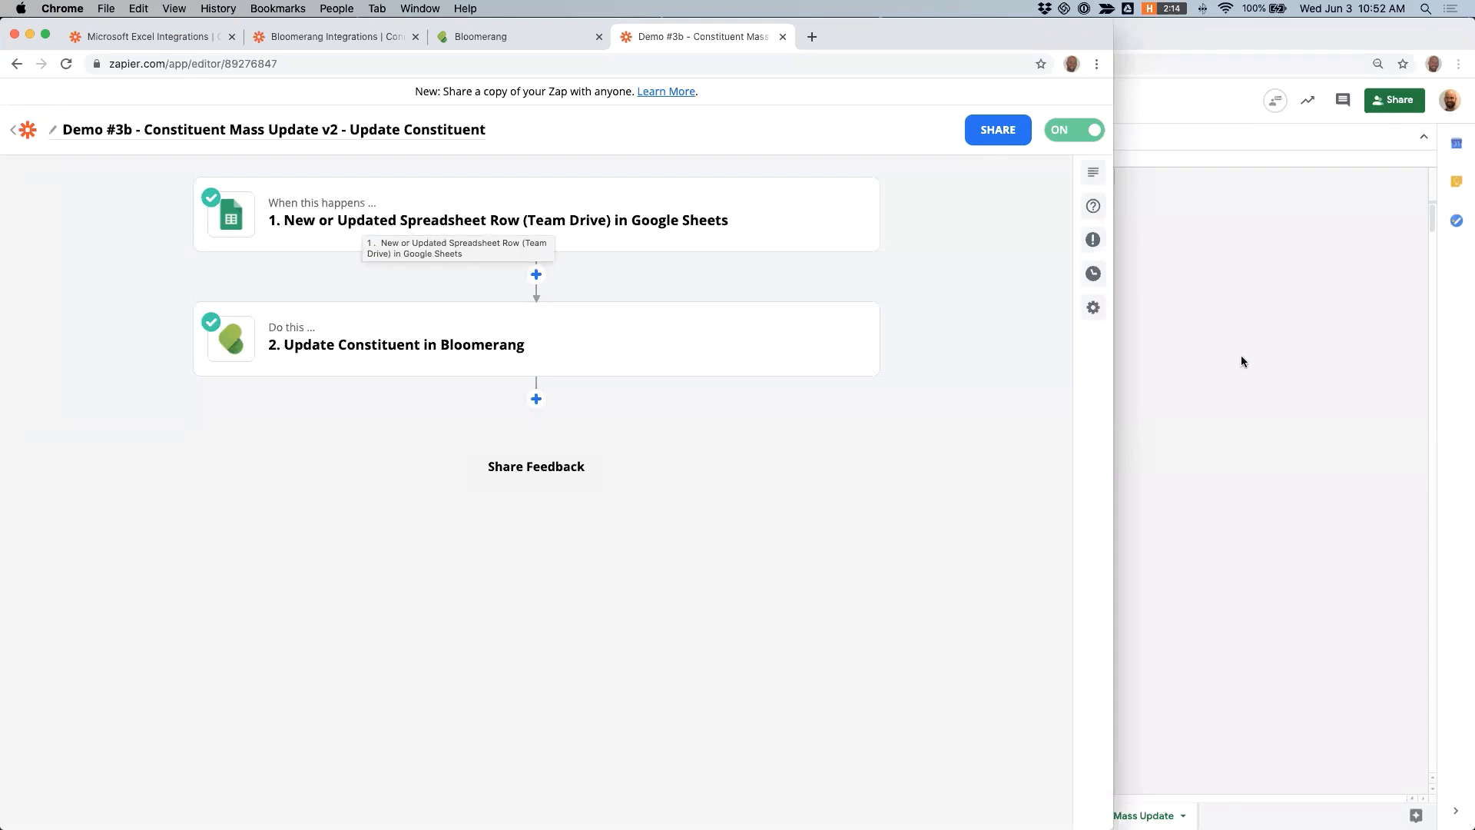
pyautogui.click(1185, 360)
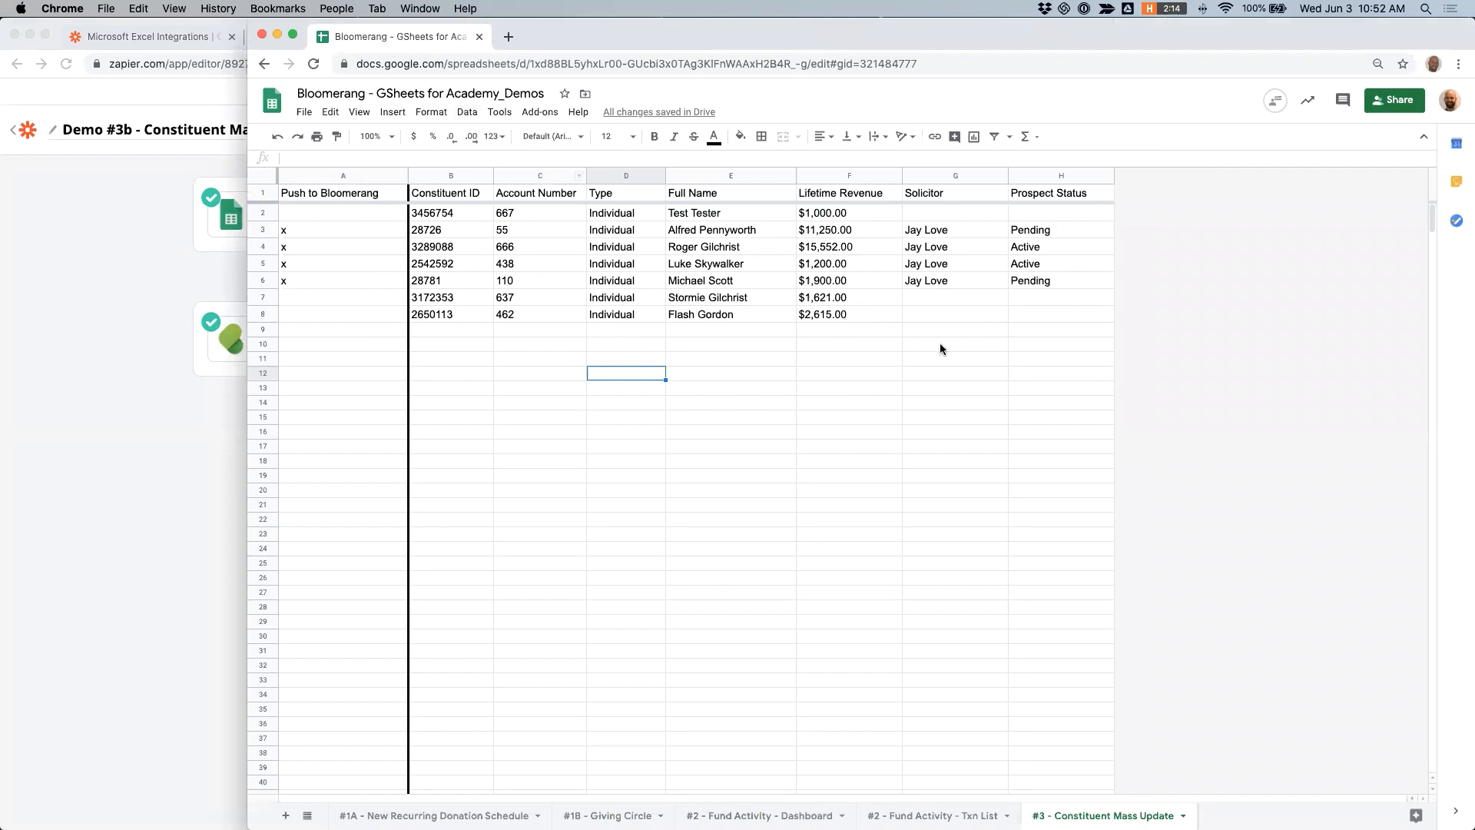
pyautogui.click(61, 261)
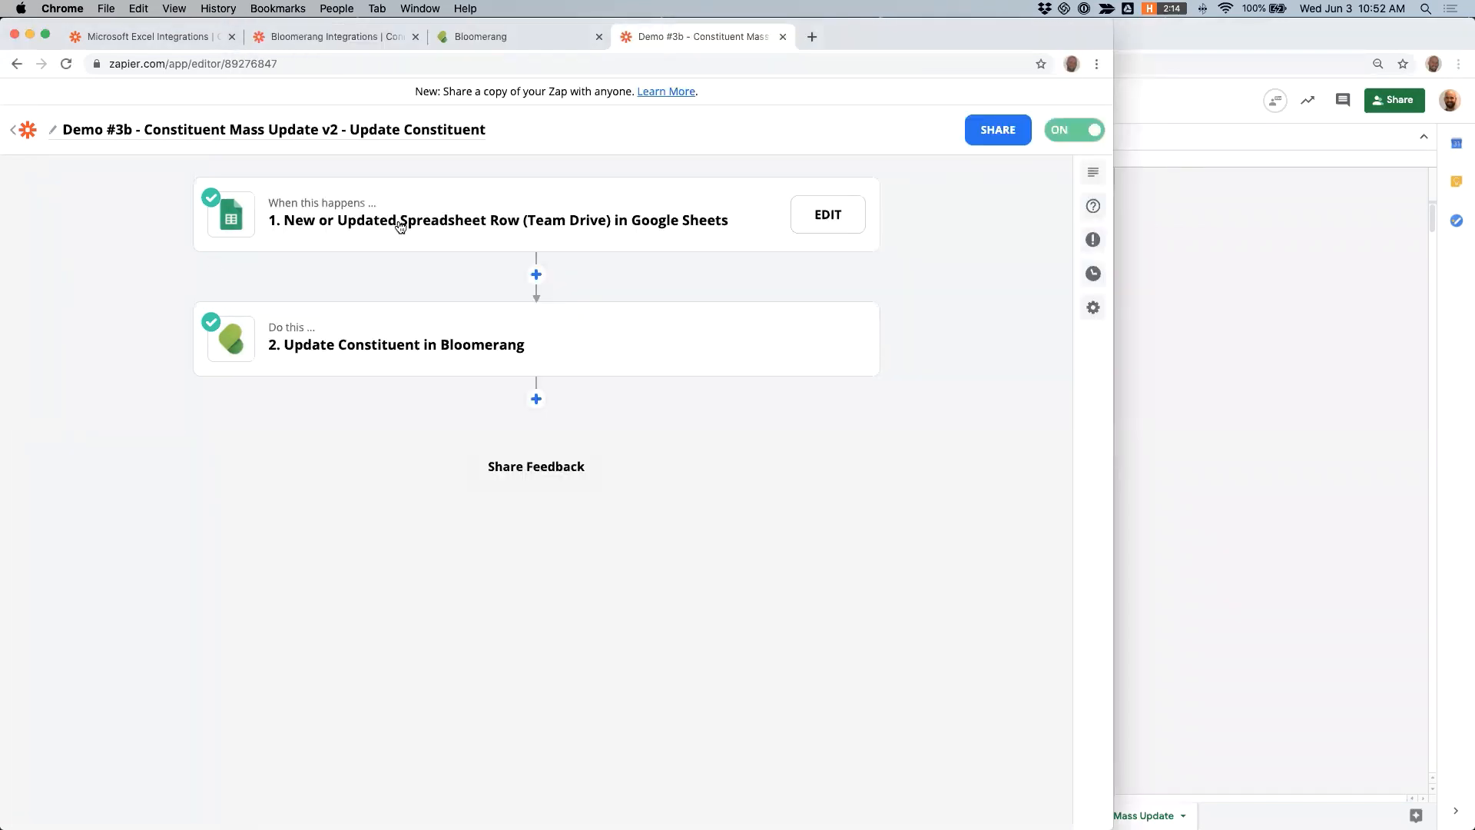
# - Examine the Google Sheets trigger's app and event, account, spreadsheet, worksheet and trigger column settings
pyautogui.click(394, 220)
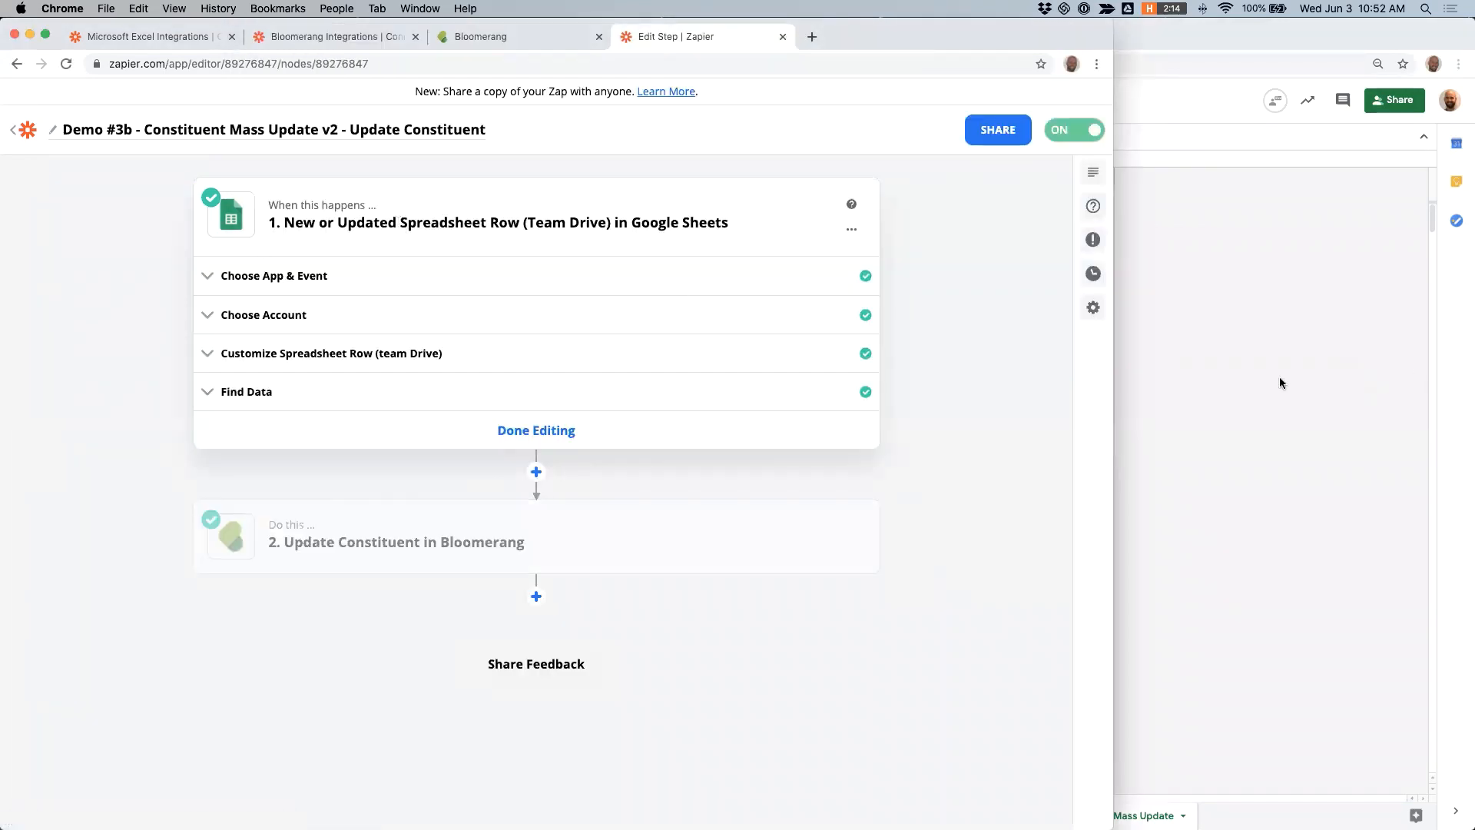
pyautogui.click(1281, 382)
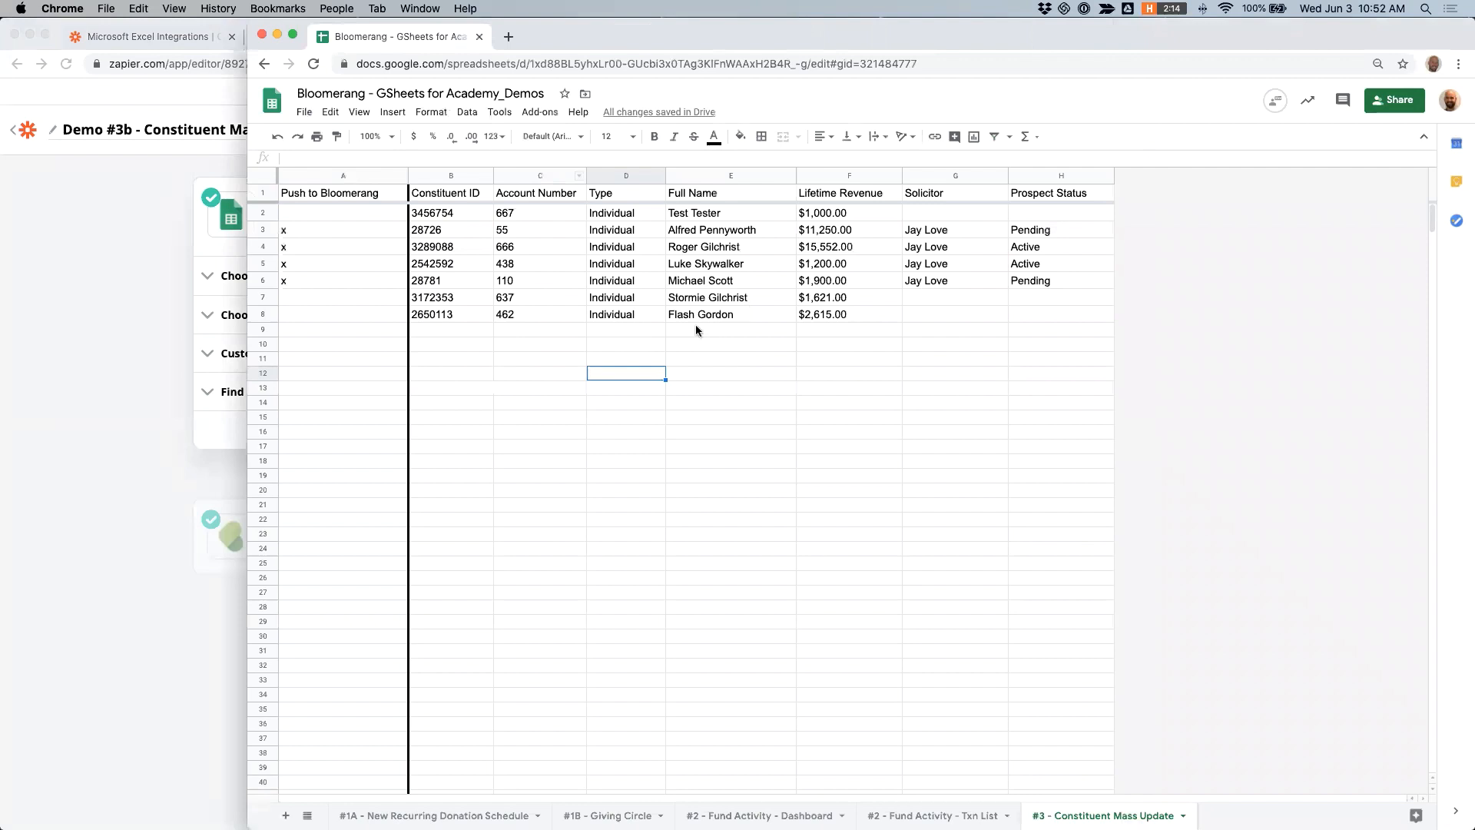
pyautogui.click(141, 311)
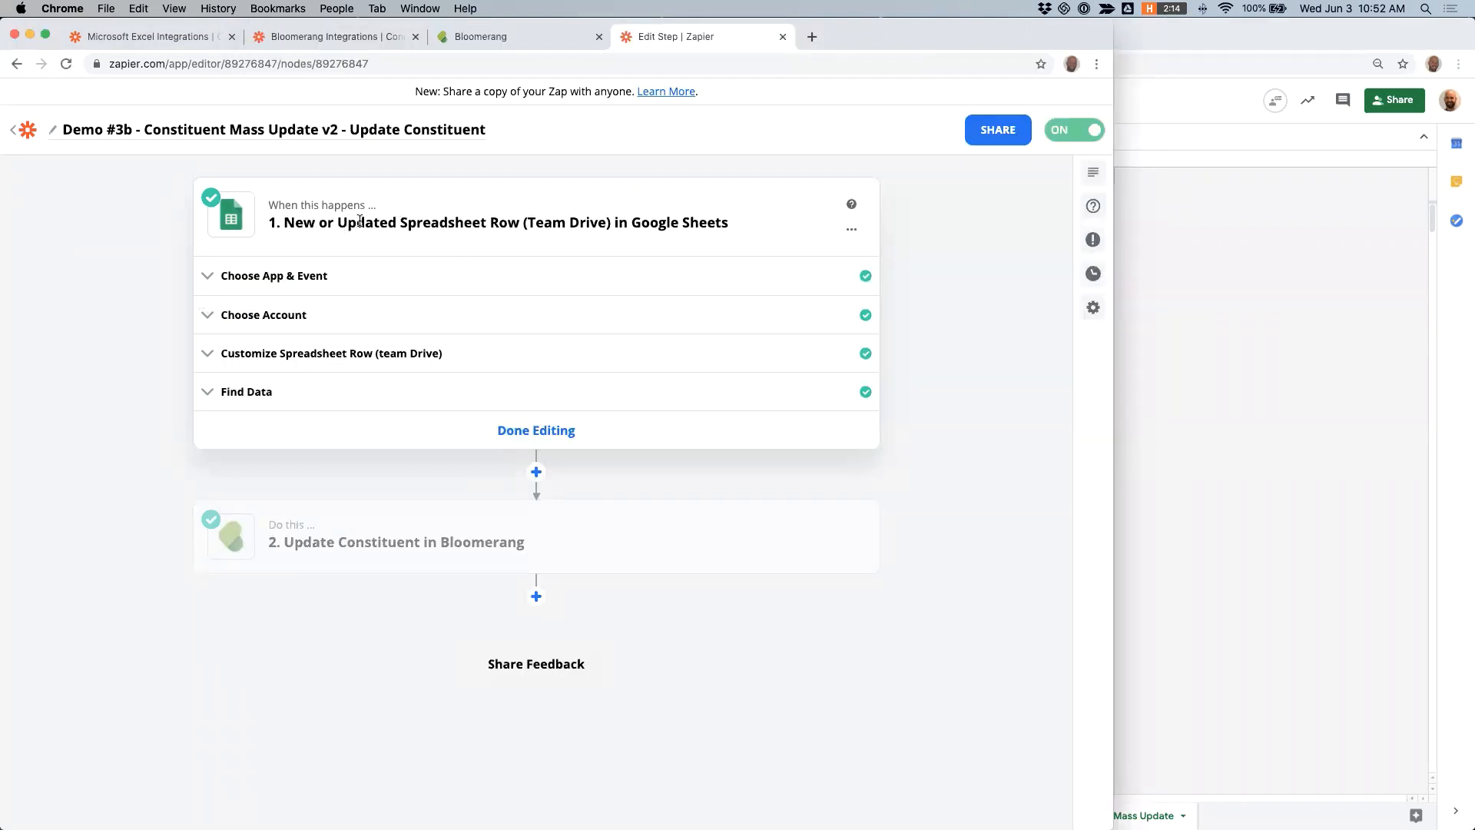
pyautogui.click(294, 278)
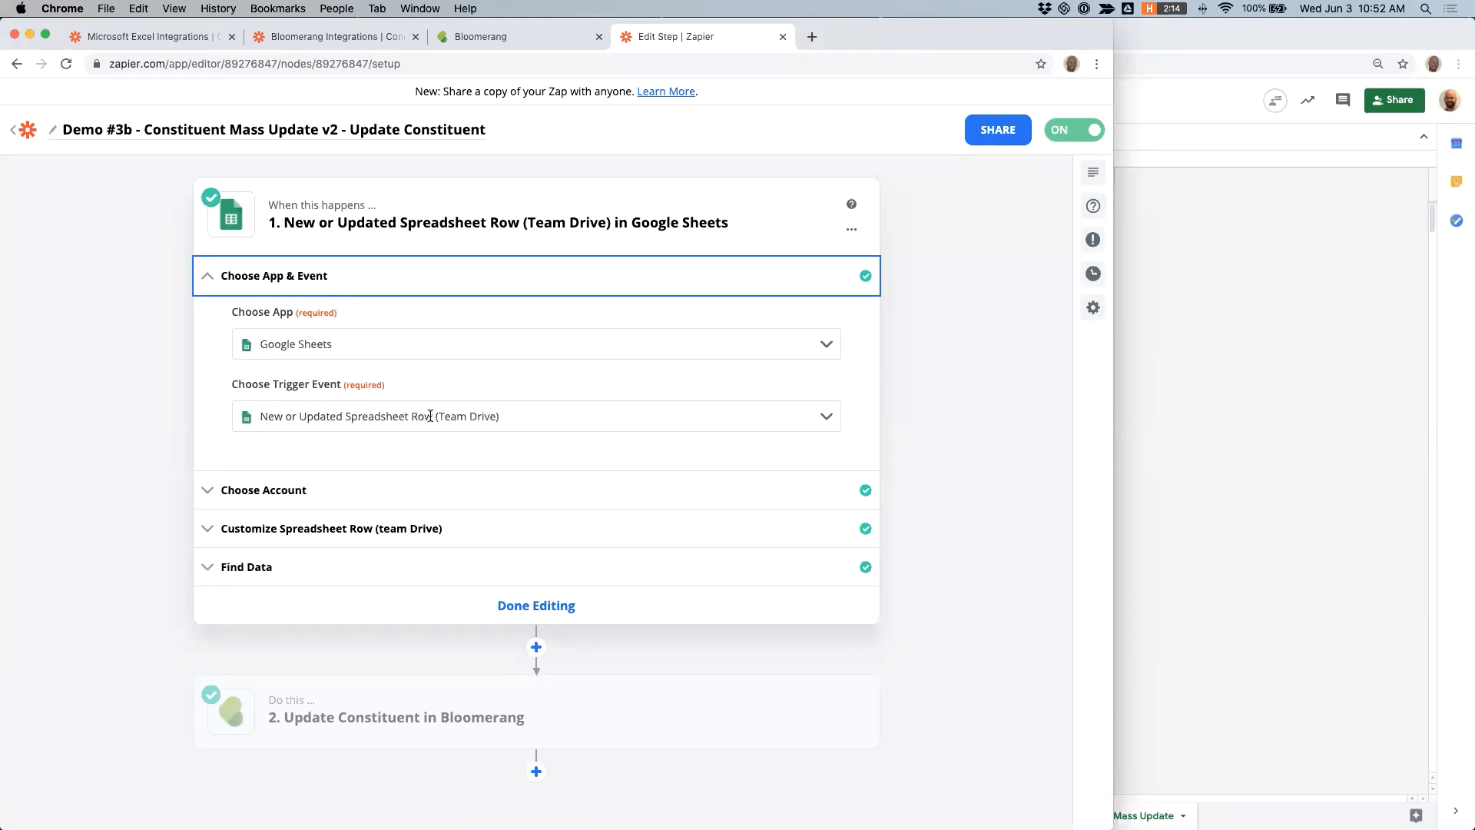
pyautogui.click(323, 490)
pyautogui.click(313, 509)
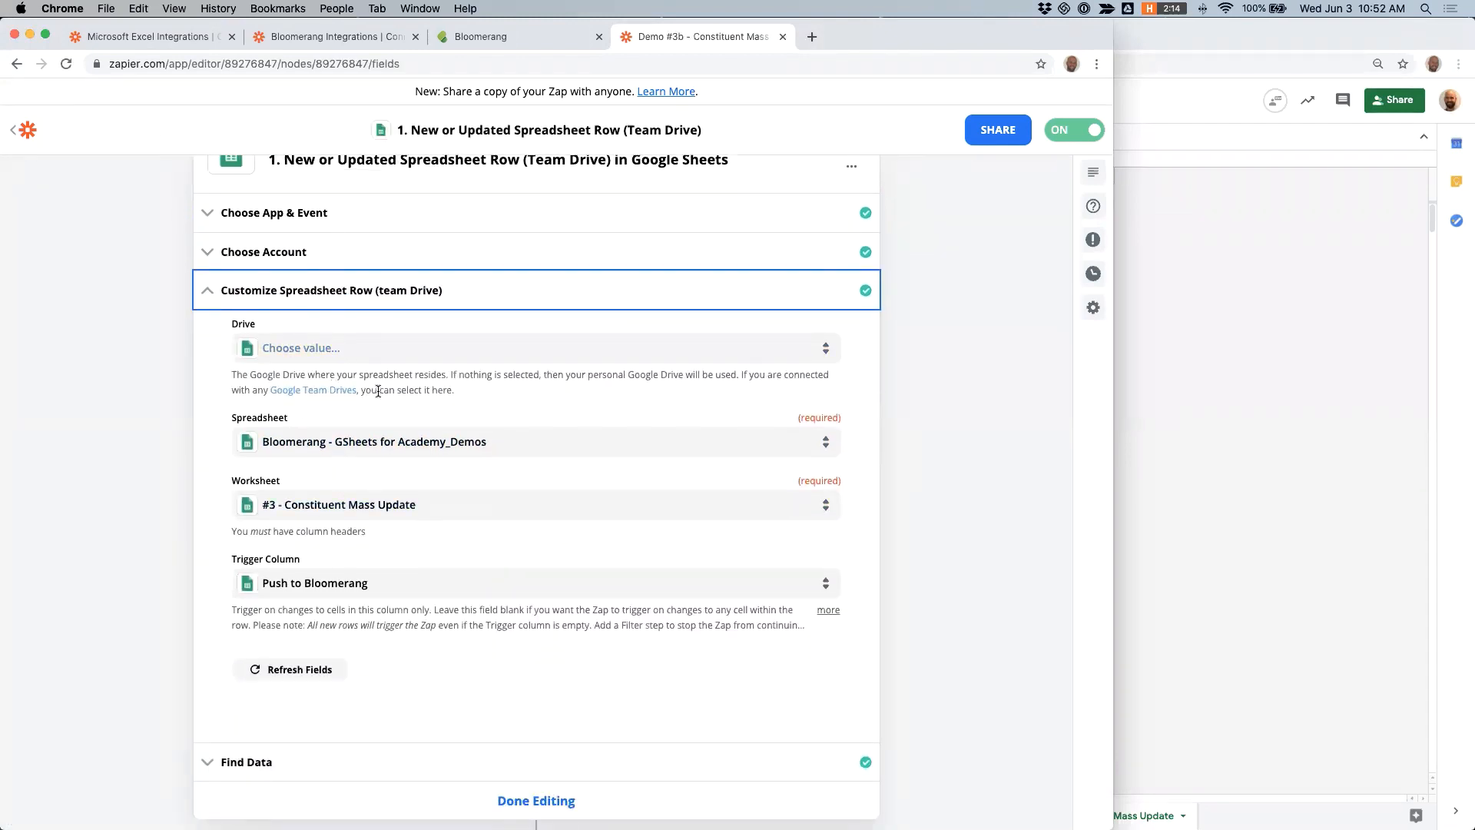
pyautogui.scroll(1, 401, 391)
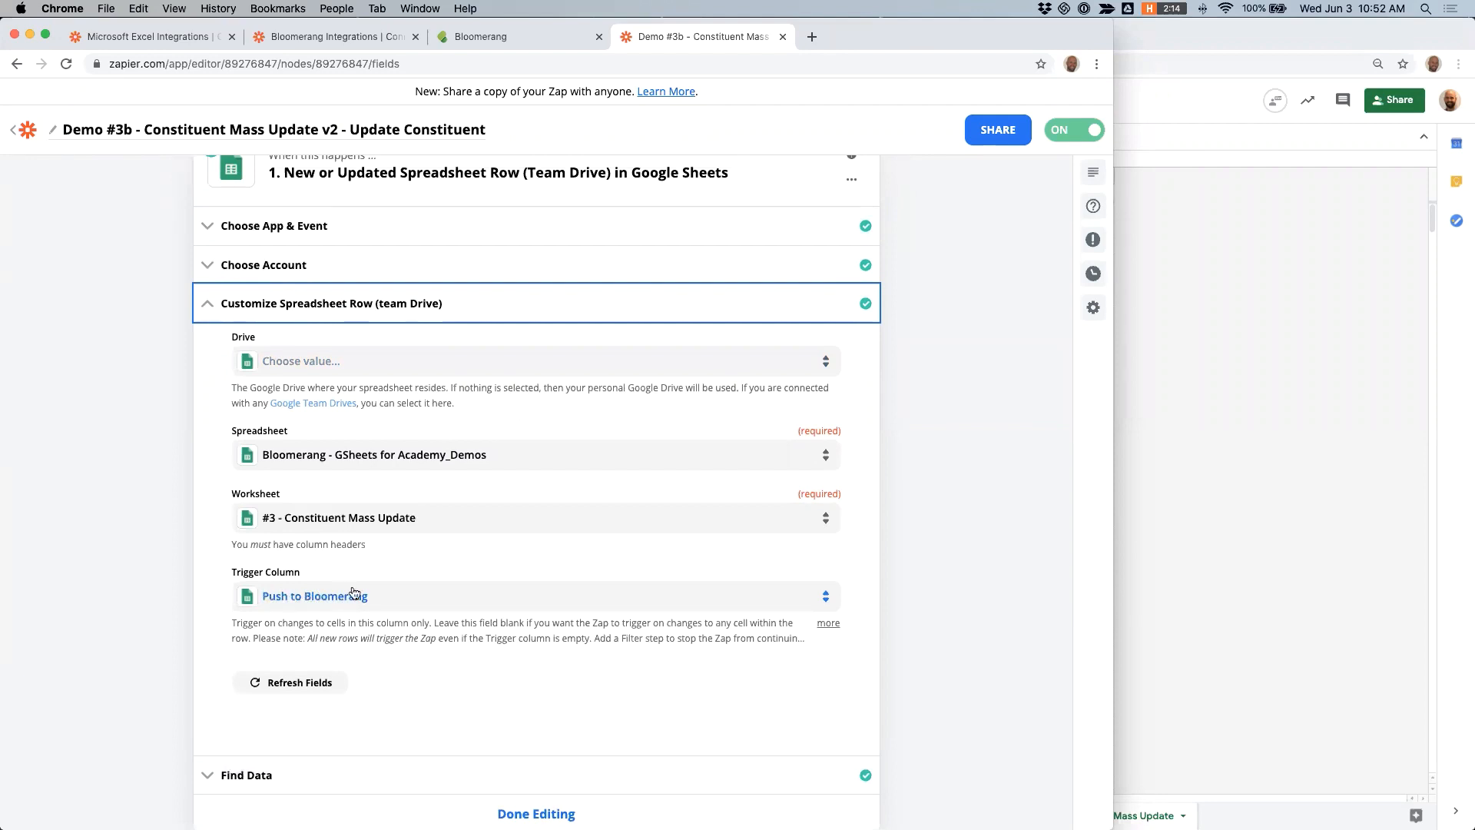
# - Select the x marks in the spreadsheet's Push to Bloomerang column and compare them with the zap's trigger column setting
pyautogui.click(1160, 445)
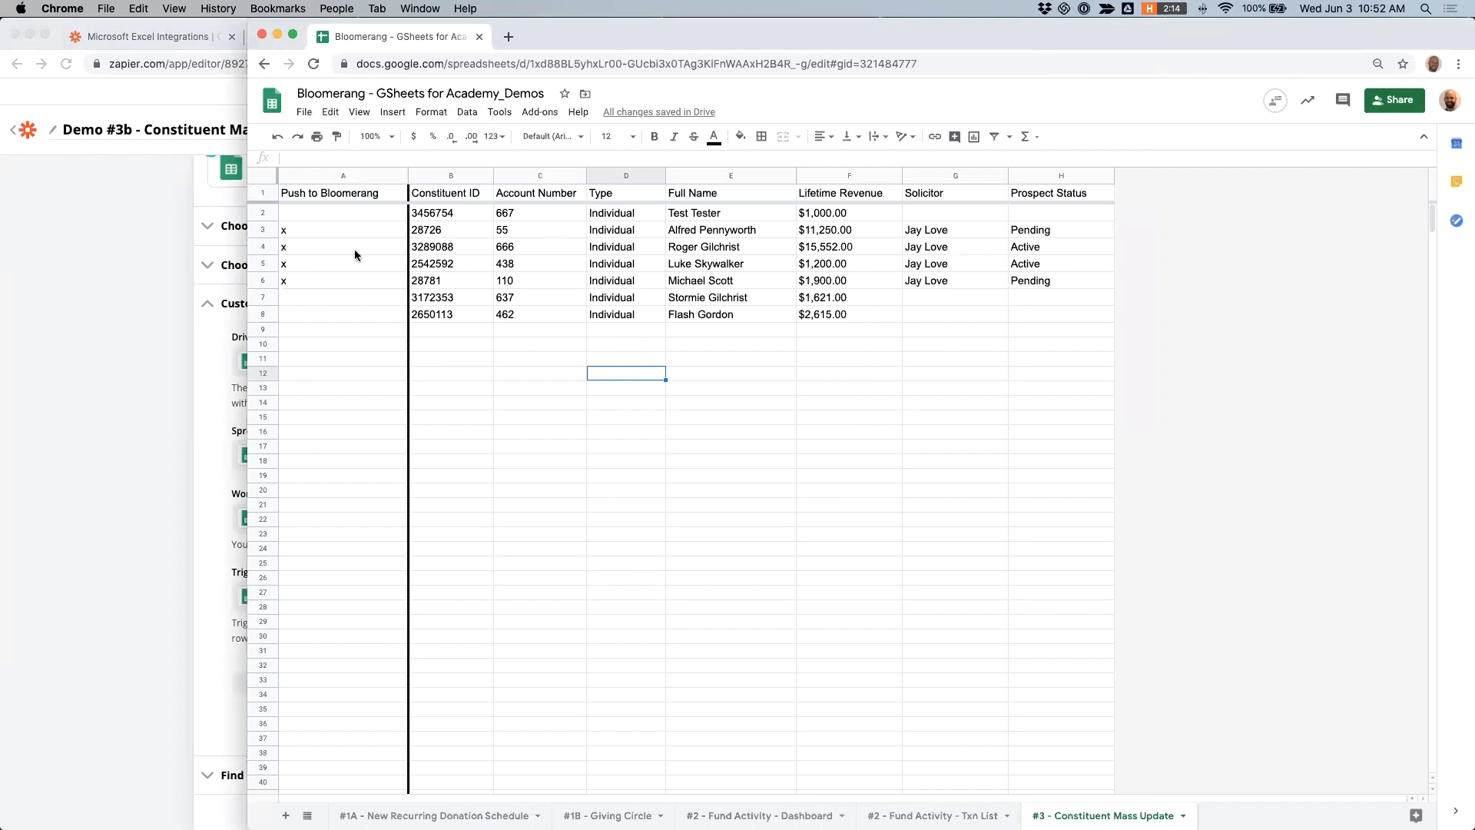
pyautogui.moveTo(293, 228); pyautogui.dragTo(298, 276)
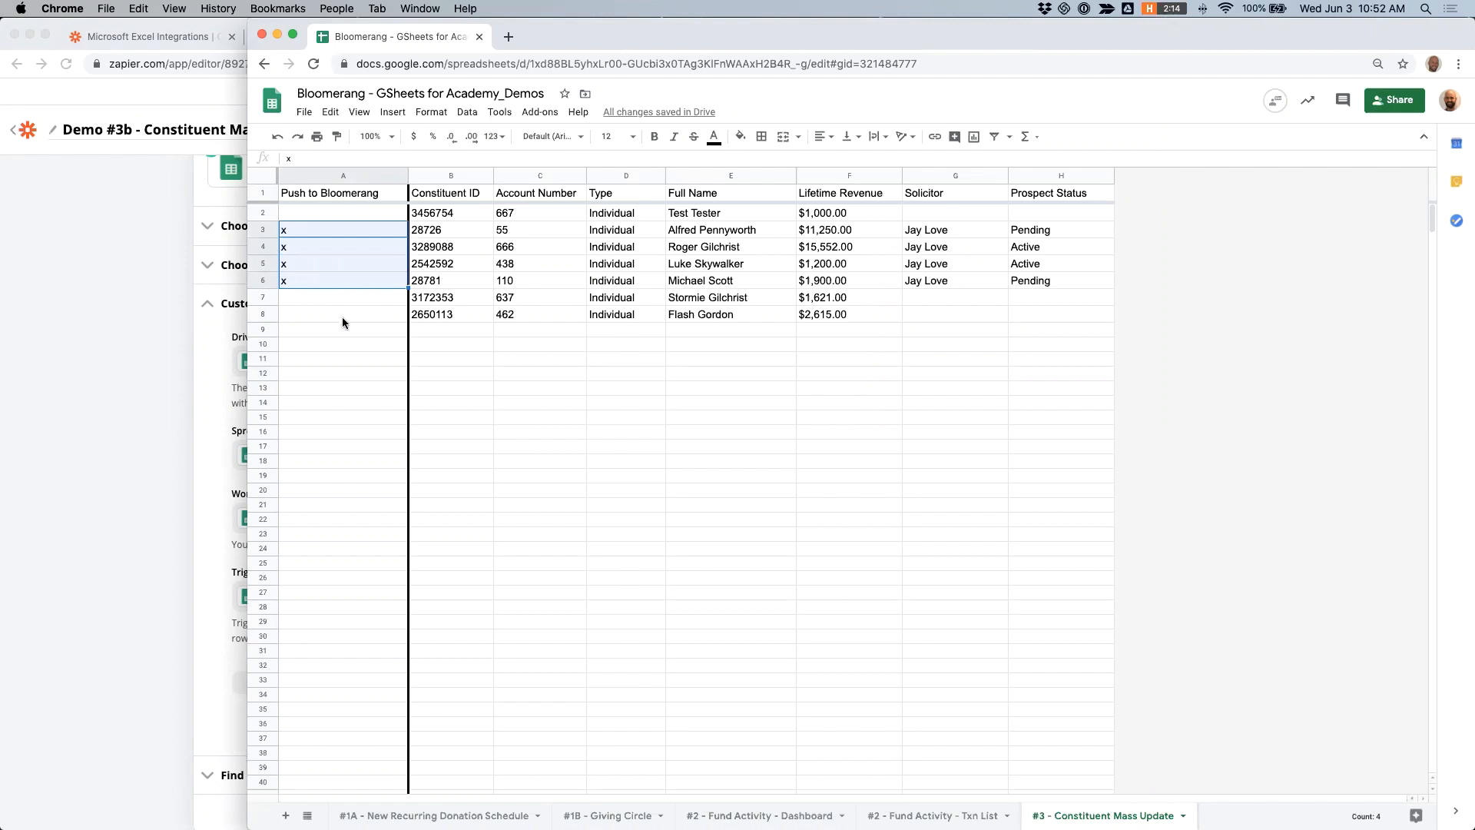
pyautogui.click(133, 490)
pyautogui.scroll(-1, 311, 553)
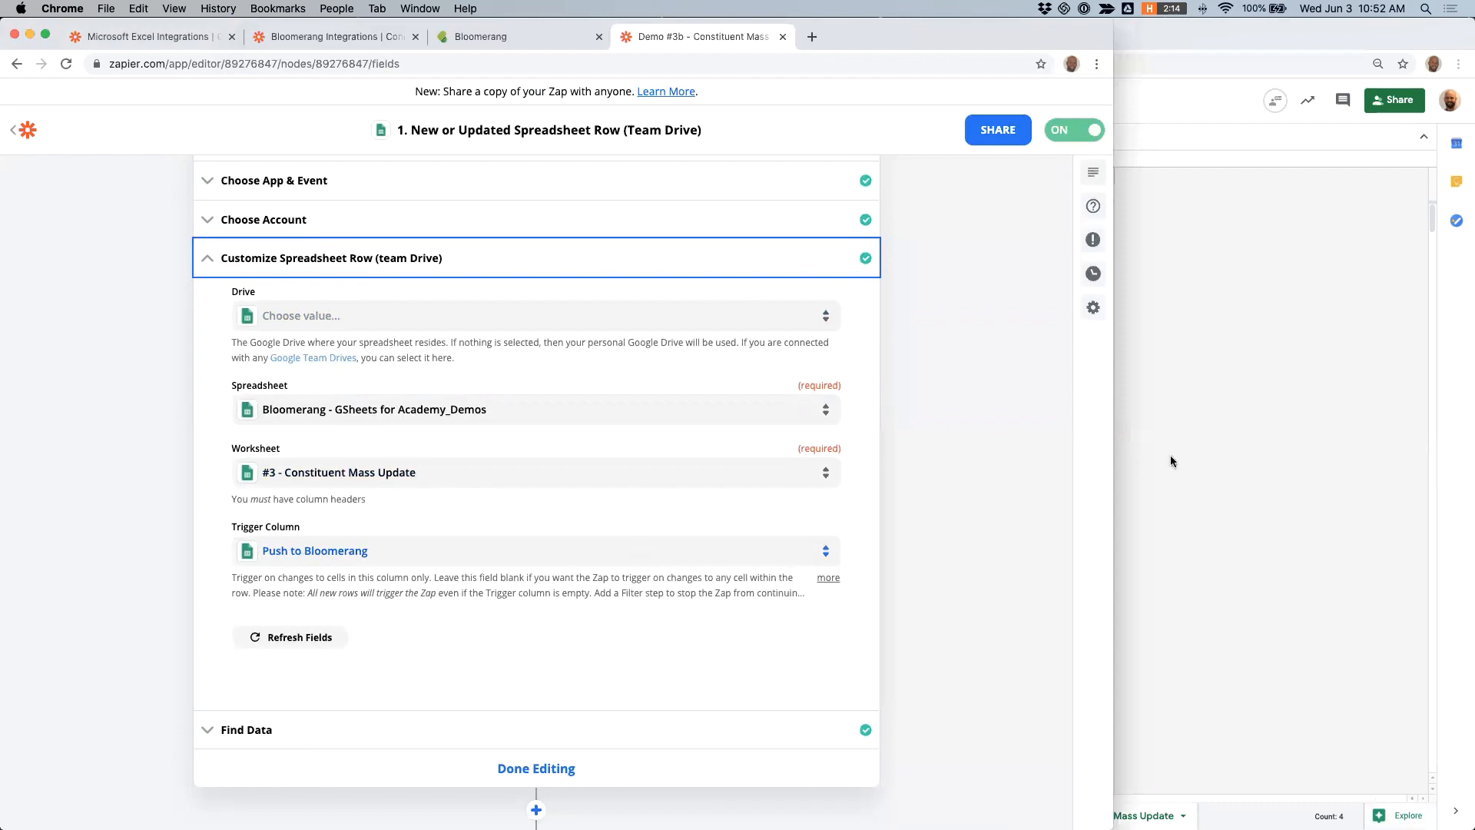
pyautogui.click(1280, 440)
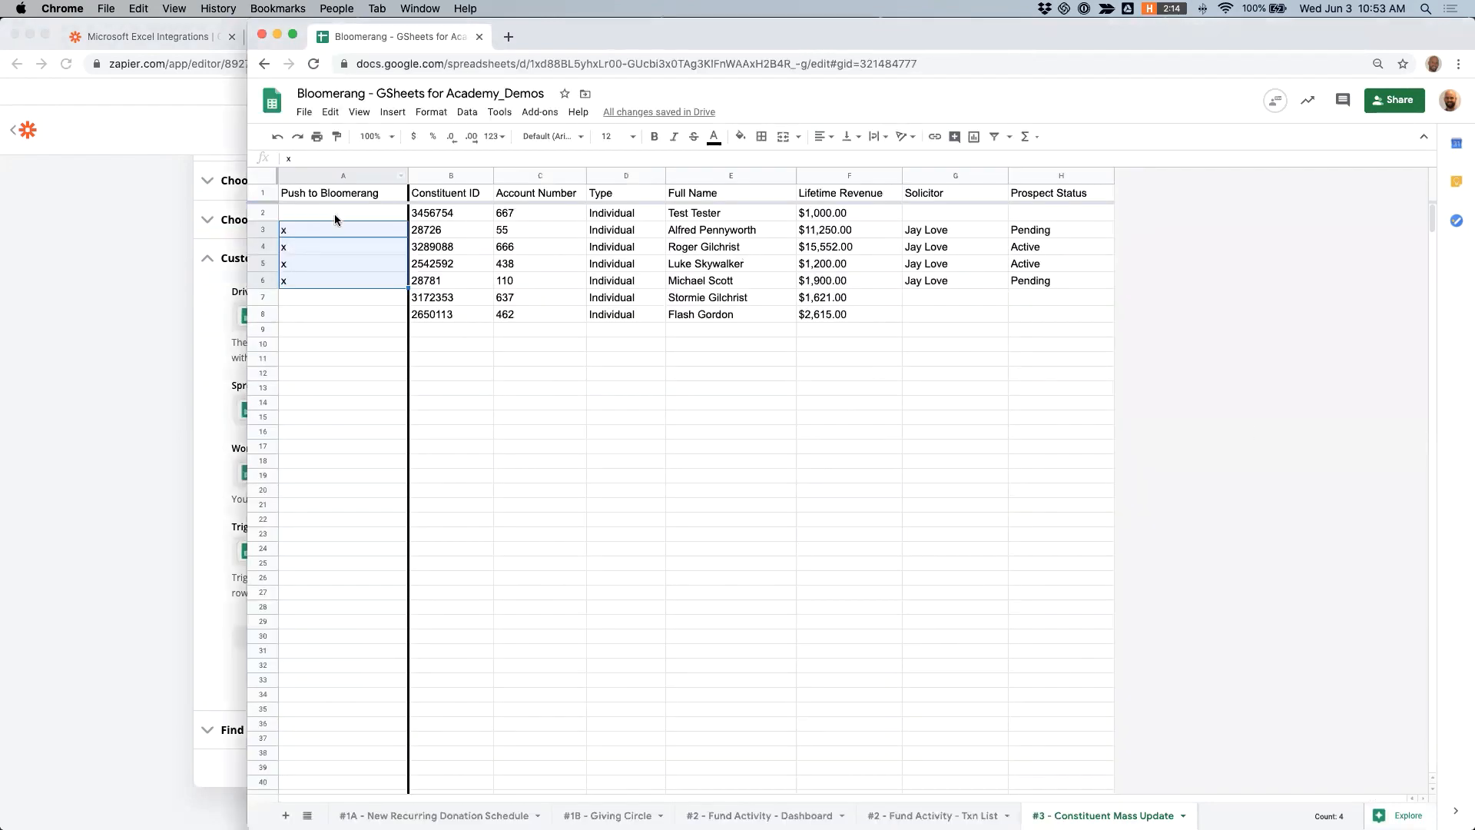
pyautogui.click(232, 396)
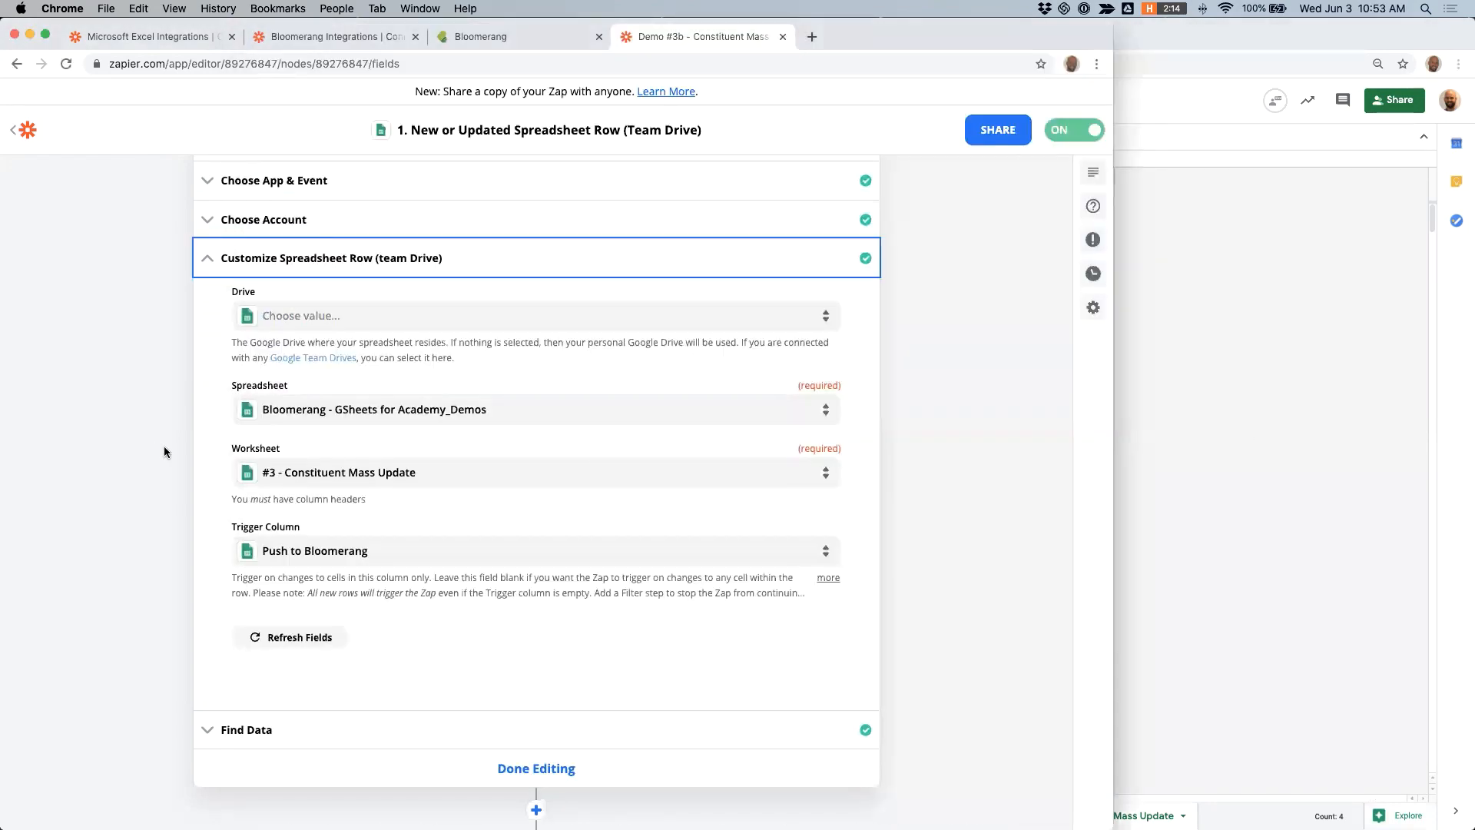
# - Review the trigger's sample spreadsheet row under Find Data and compare it with the rows in the constituent sheet
pyautogui.scroll(-5, 407, 430)
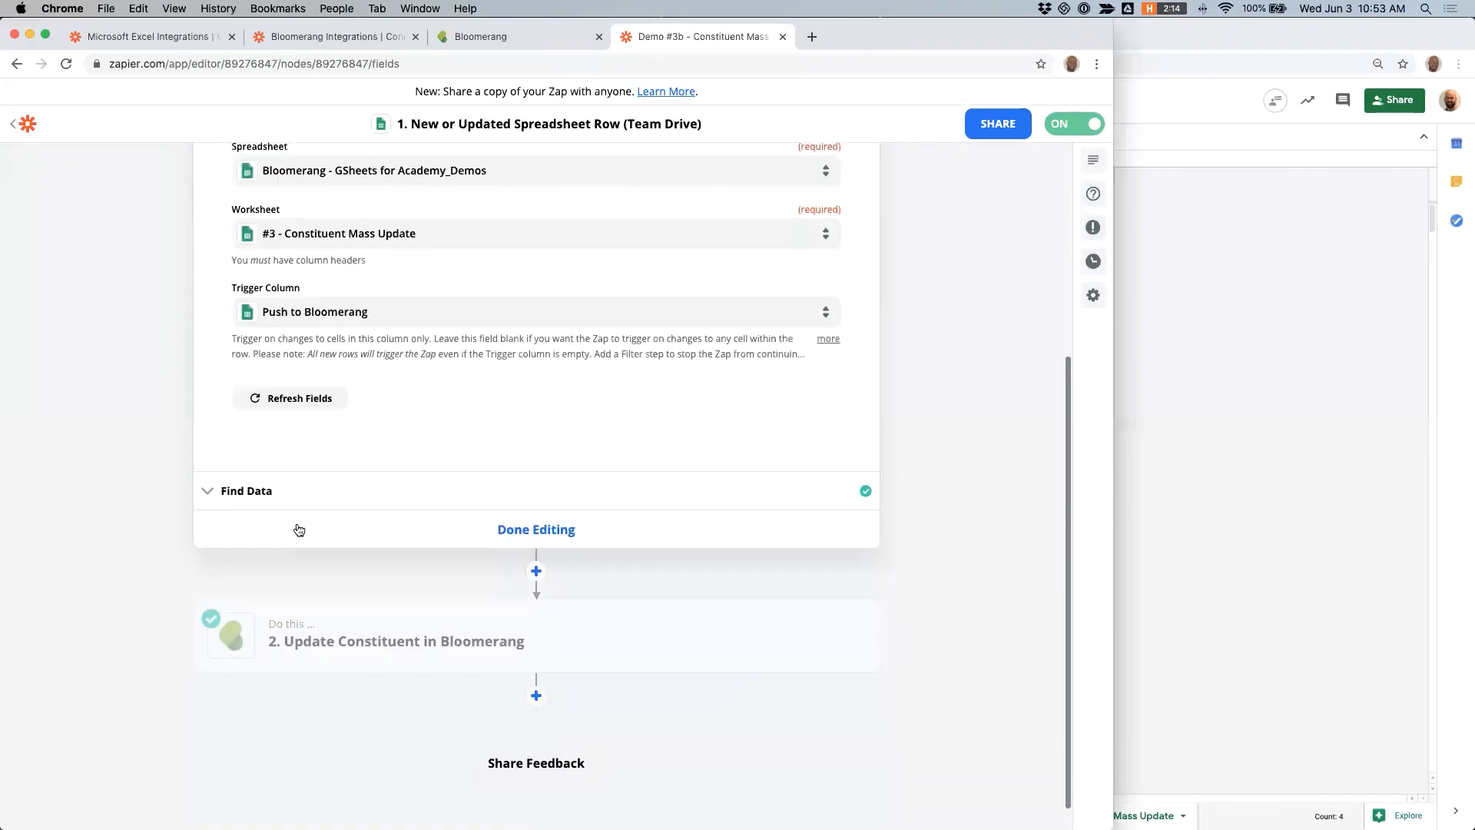
pyautogui.click(260, 496)
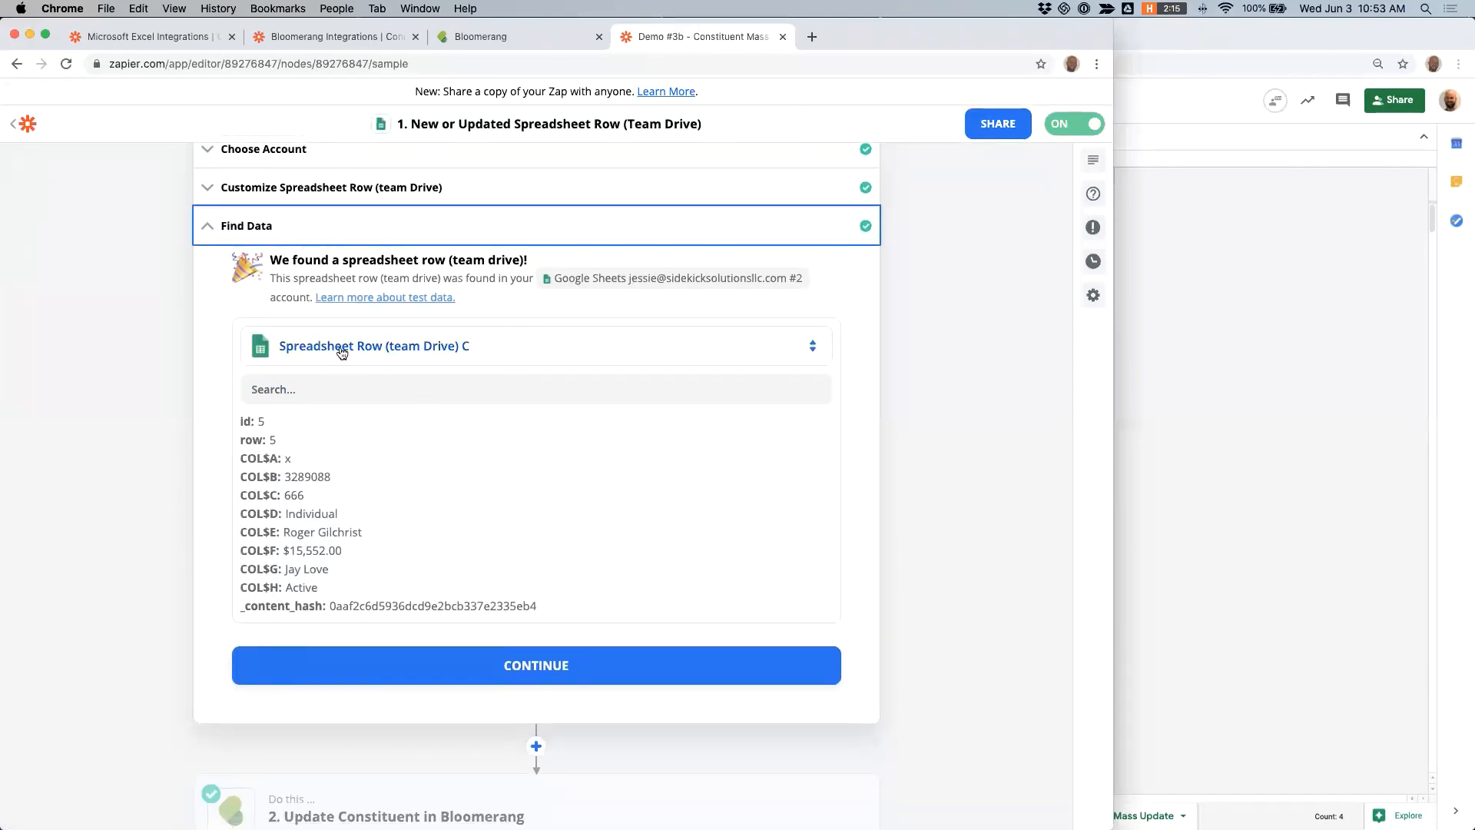
pyautogui.scroll(-1, 366, 390)
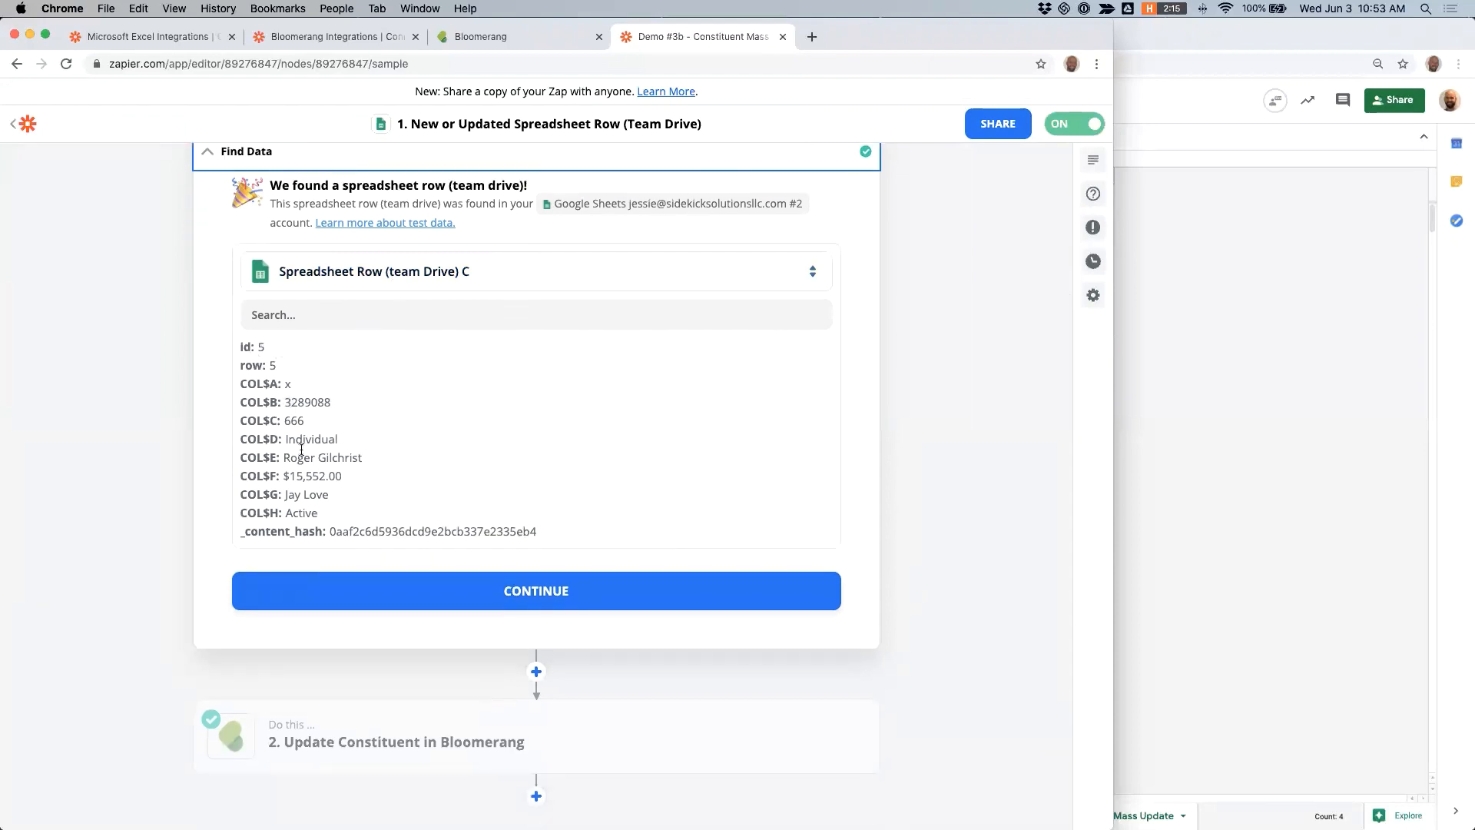
pyautogui.click(1174, 371)
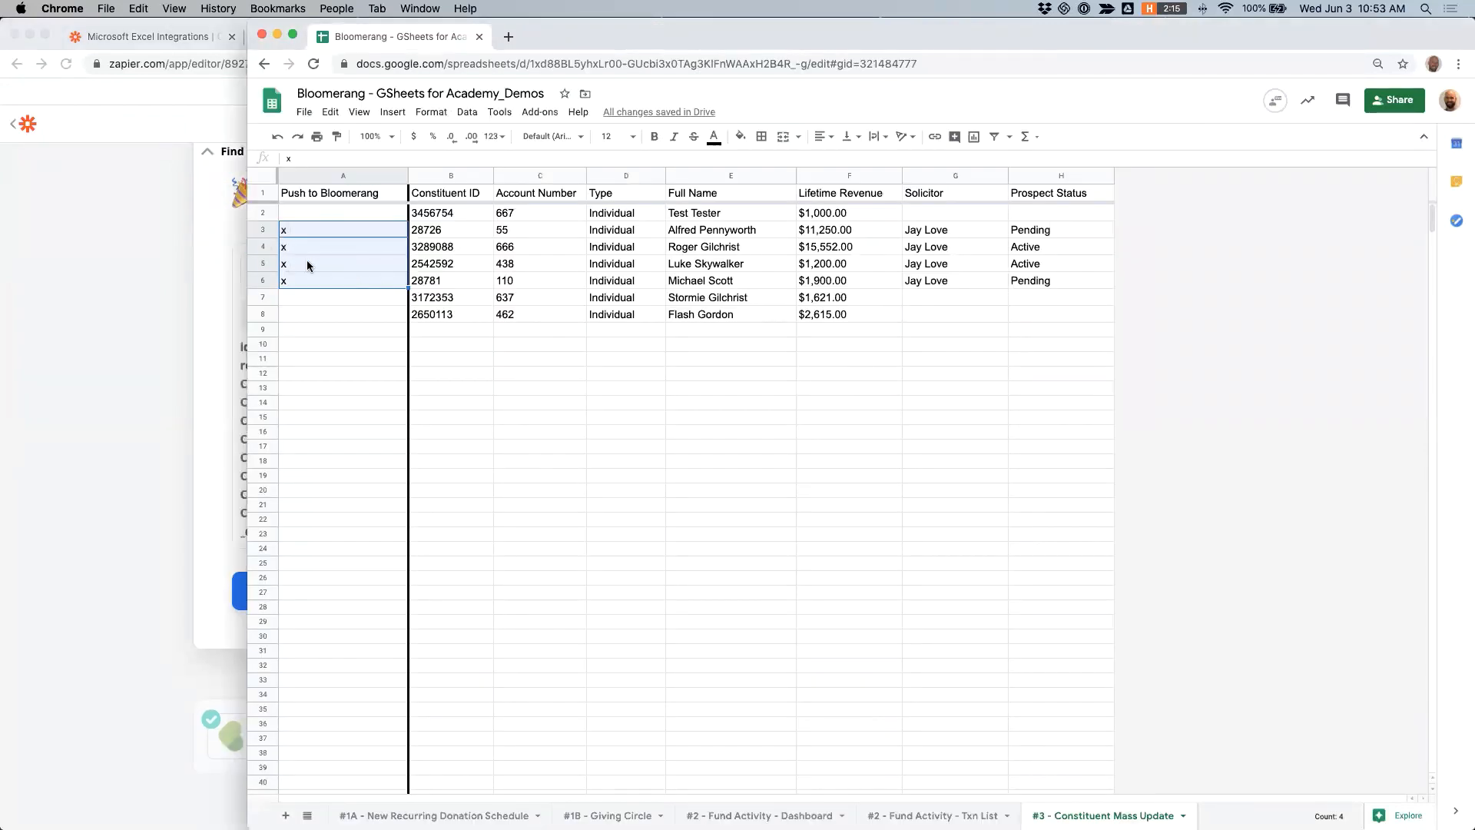
pyautogui.click(143, 359)
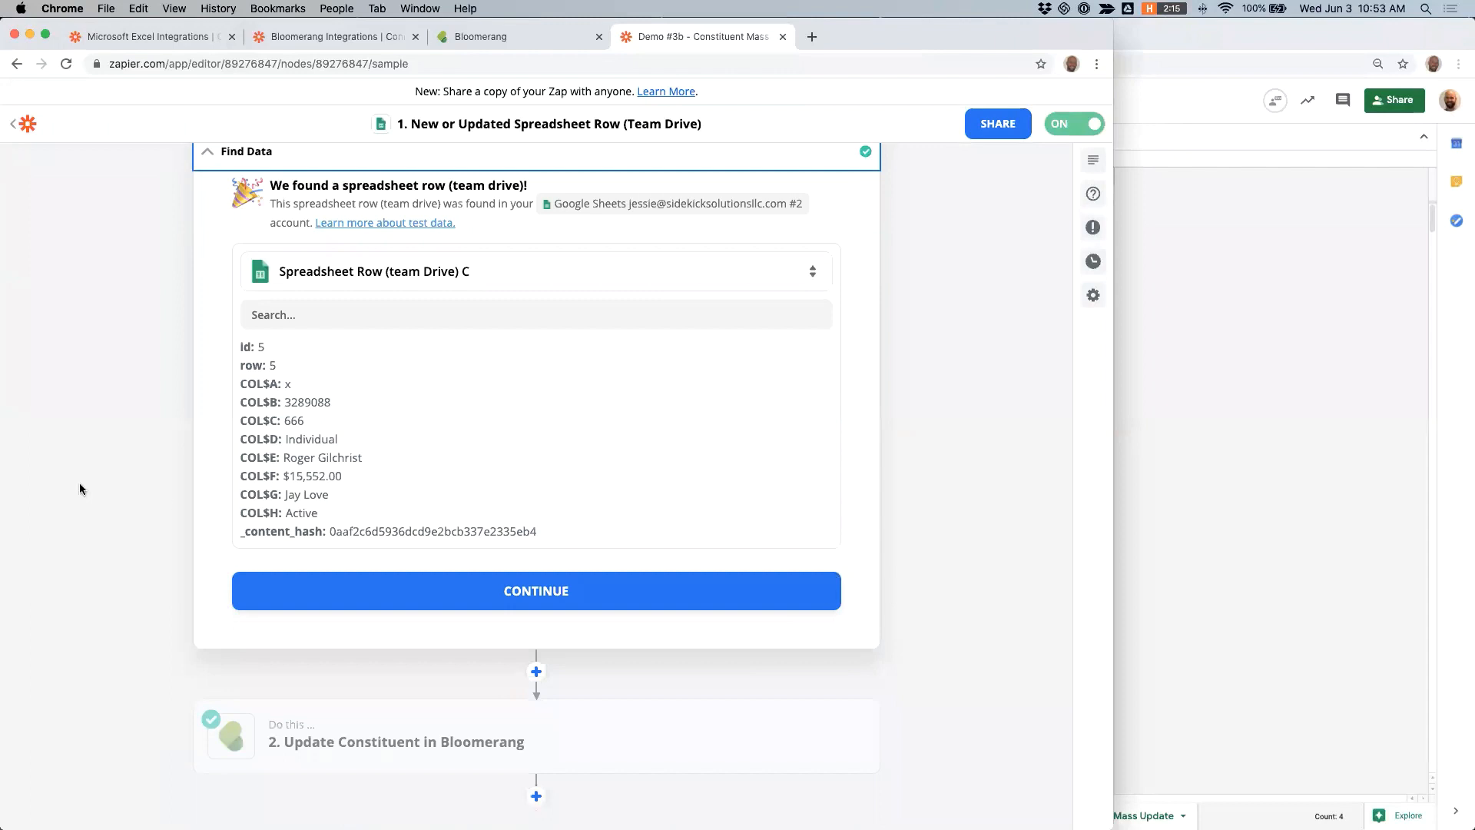
# - Open the Update Constituent in Bloomerang action and review its app, action event and connected account
pyautogui.scroll(-2, 80, 483)
pyautogui.click(364, 617)
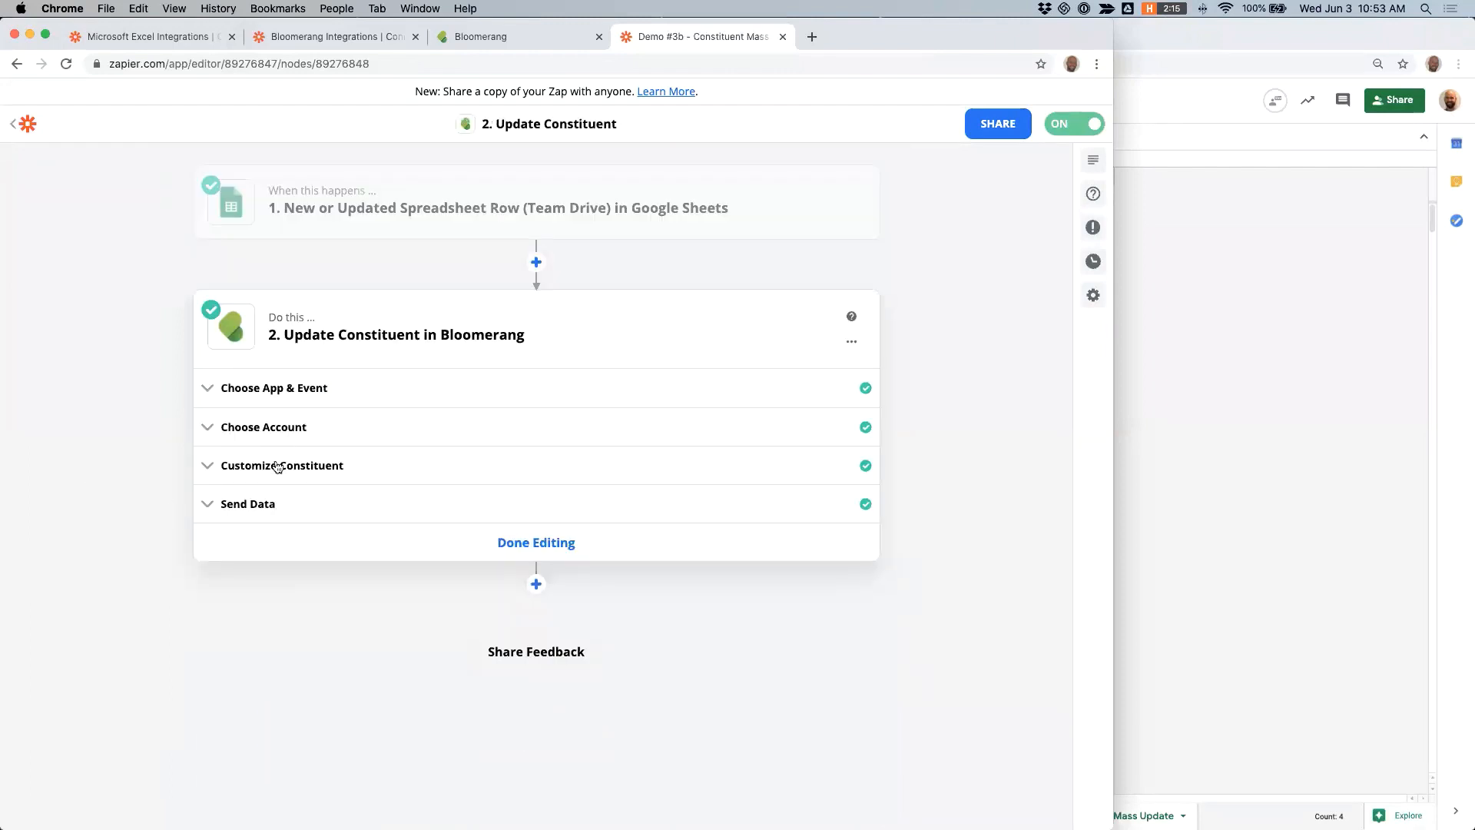
pyautogui.click(276, 400)
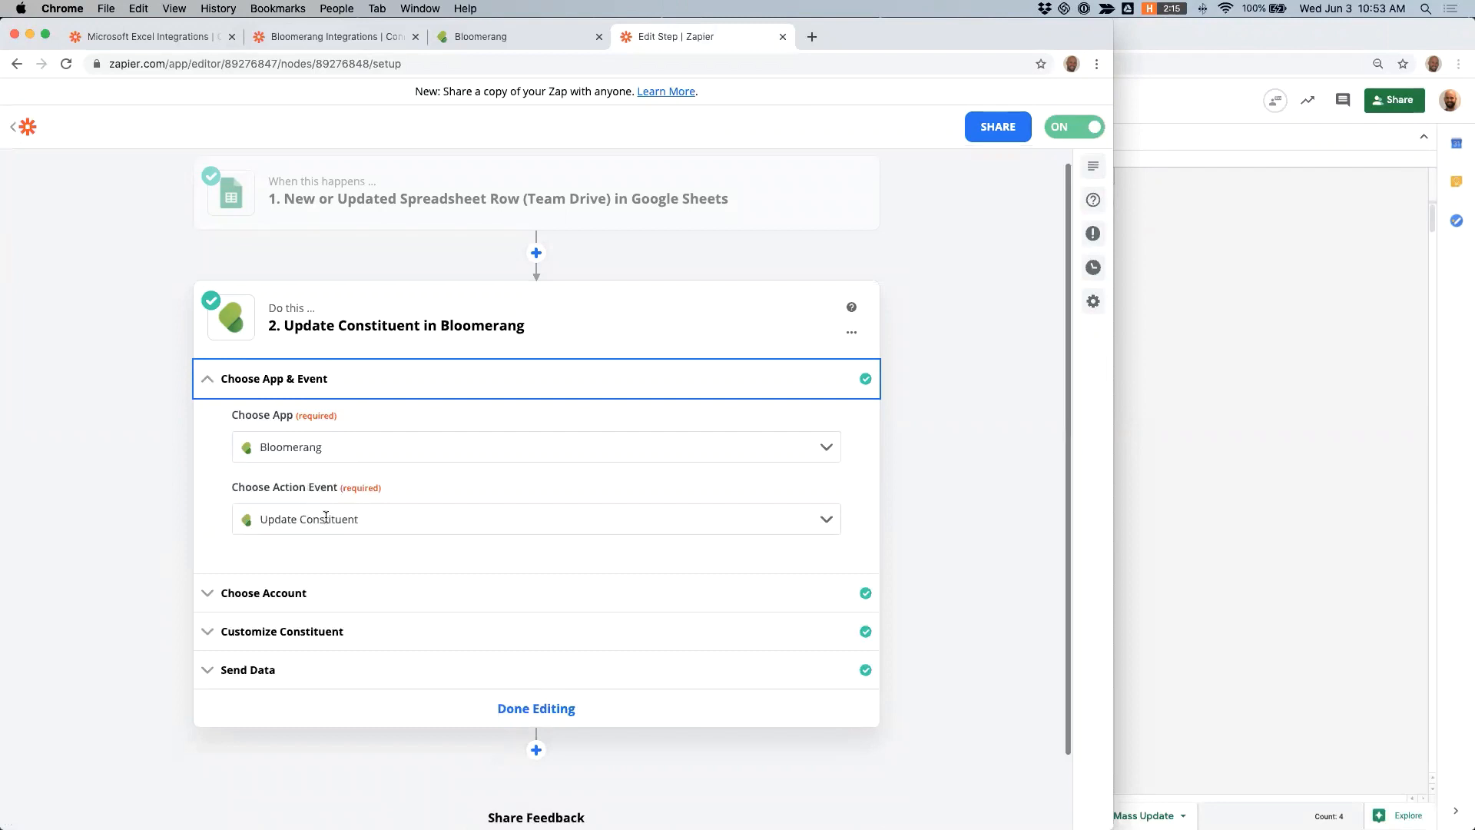
pyautogui.click(290, 561)
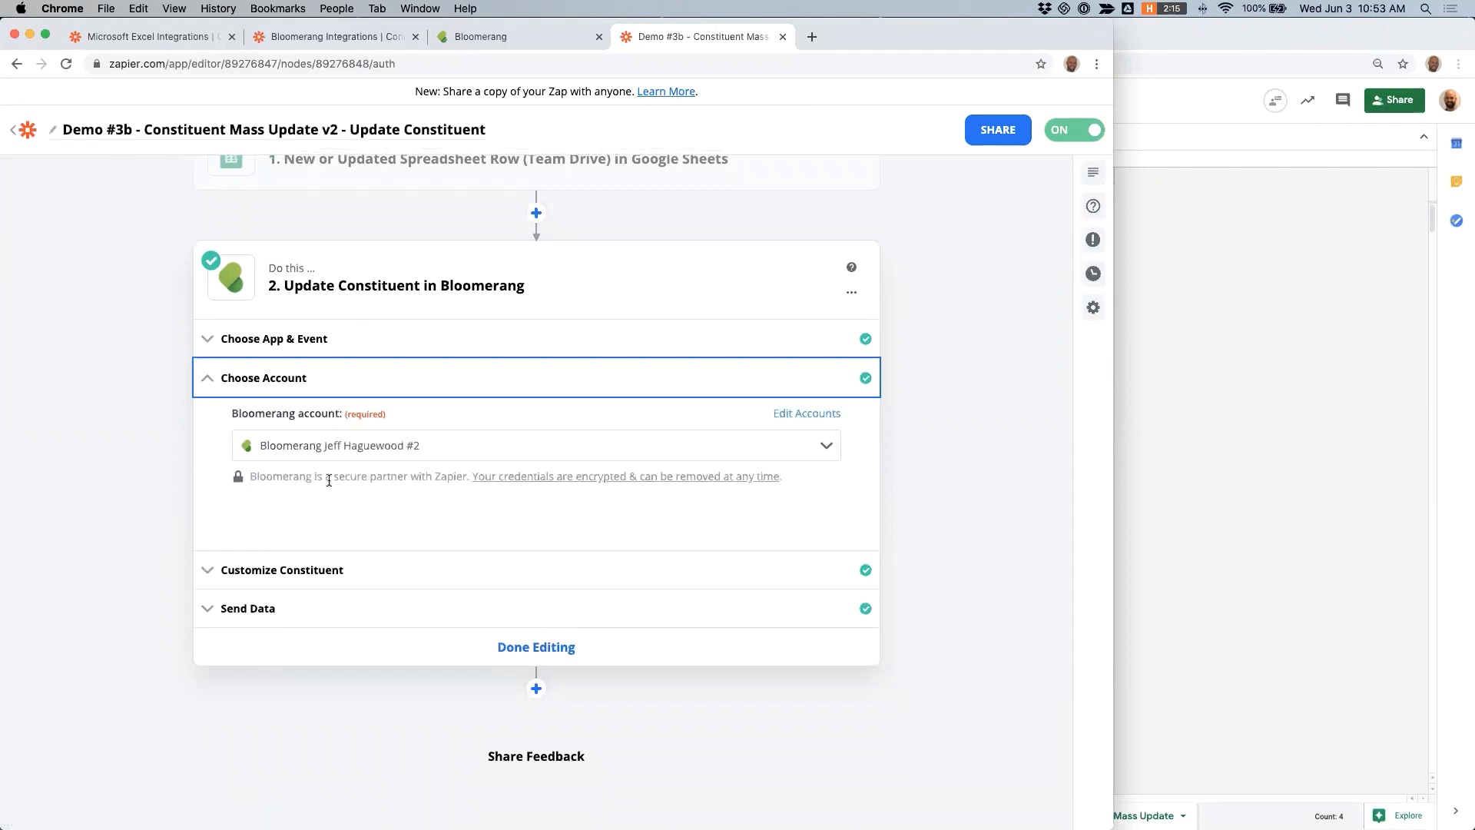
# - Open the Customize Constituent section and compare the Constituent field's mapping with the spreadsheet's Constituent ID column
pyautogui.click(286, 582)
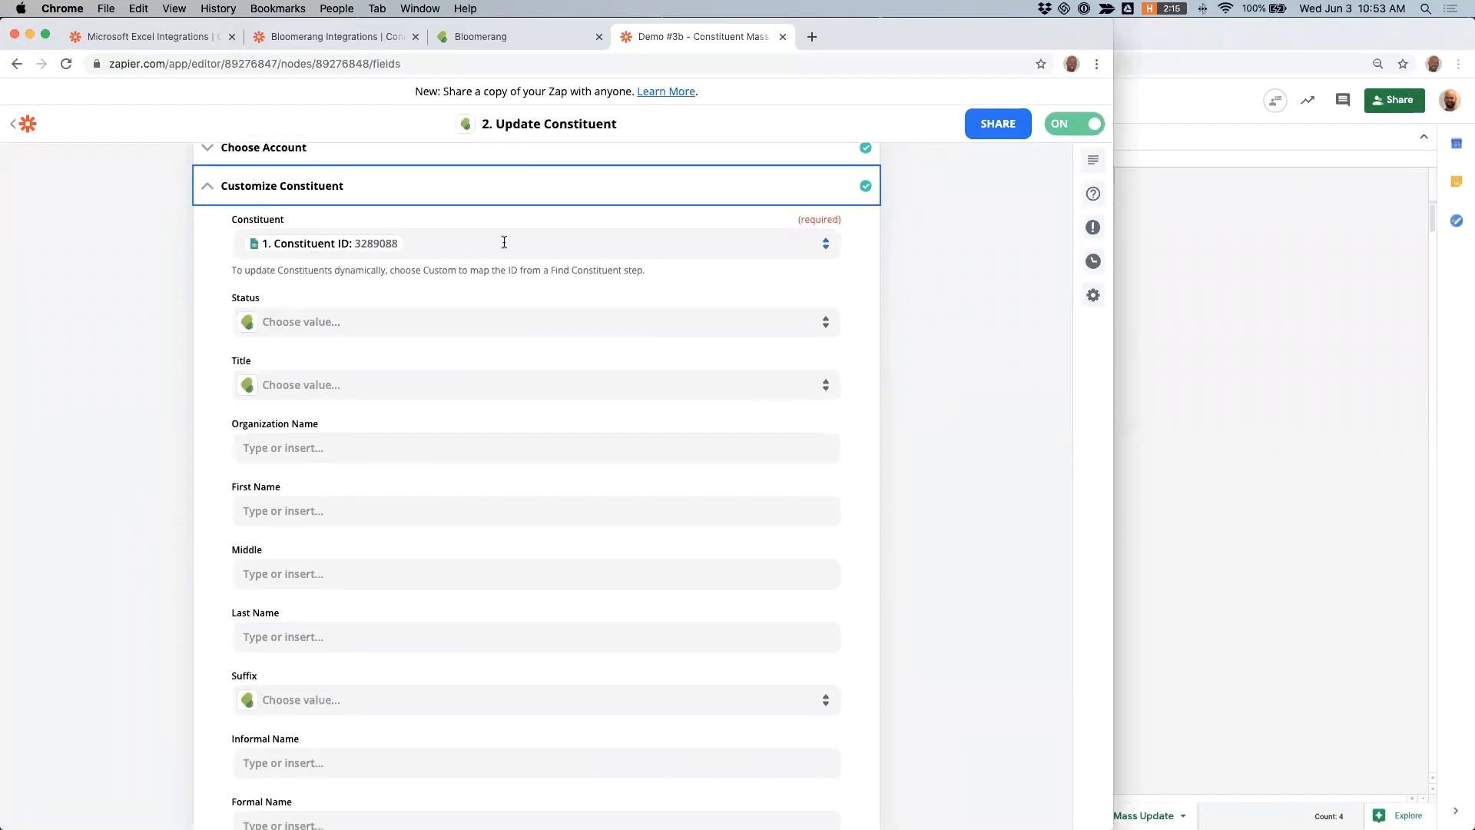
pyautogui.click(425, 324)
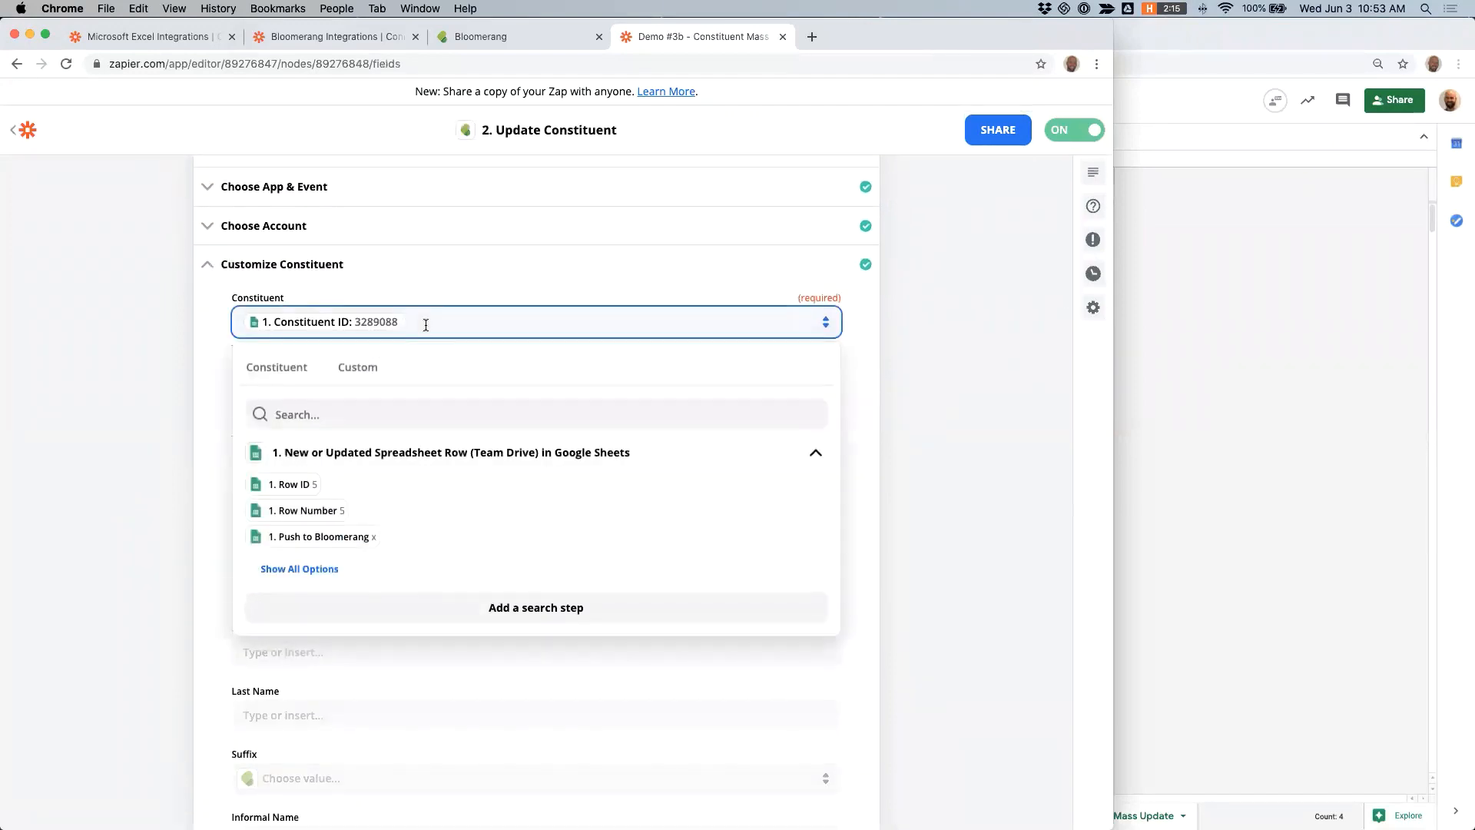
pyautogui.scroll(3, 173, 341)
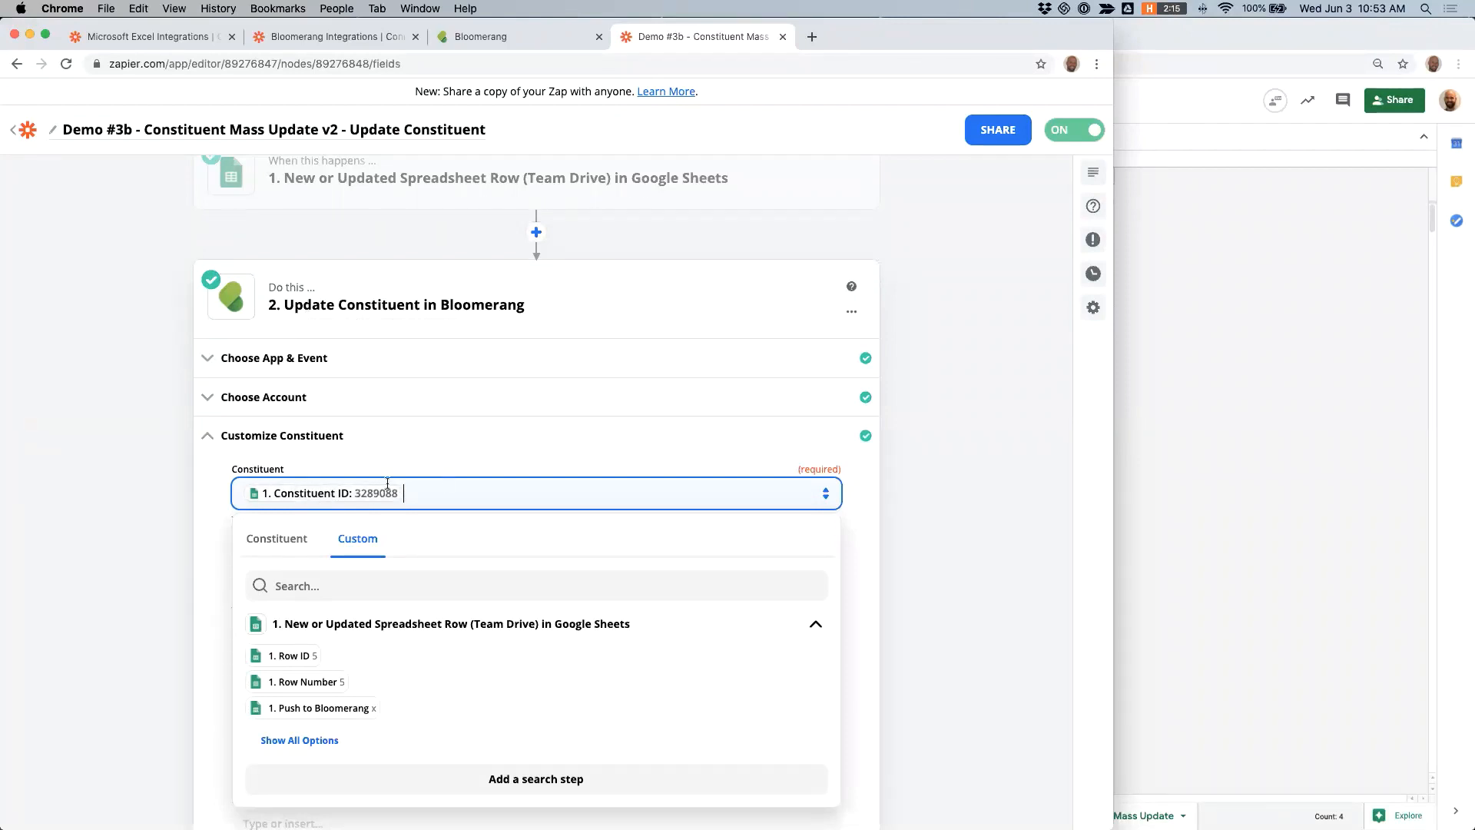
pyautogui.click(1154, 389)
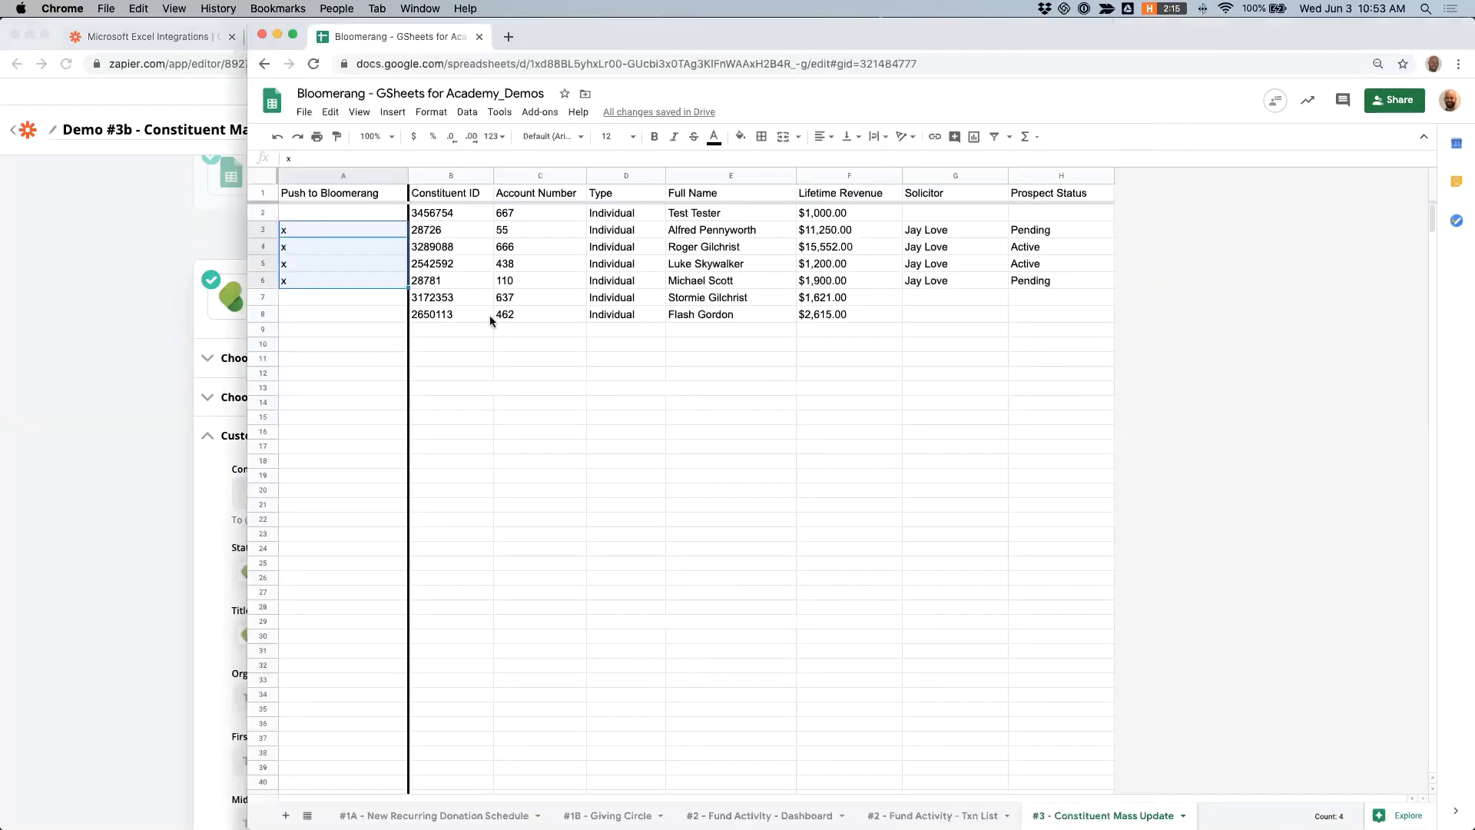
pyautogui.click(454, 312)
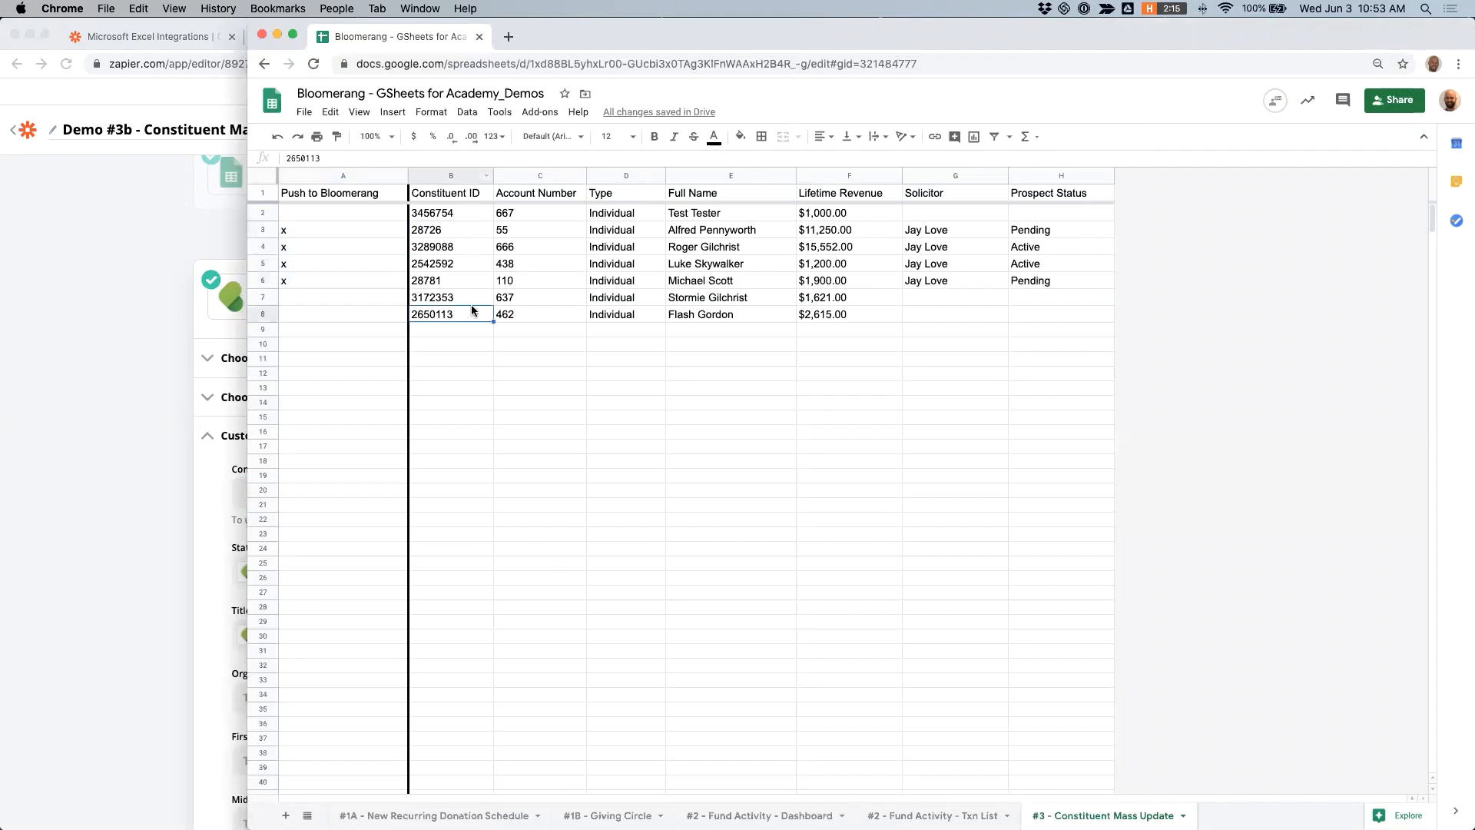
pyautogui.click(72, 418)
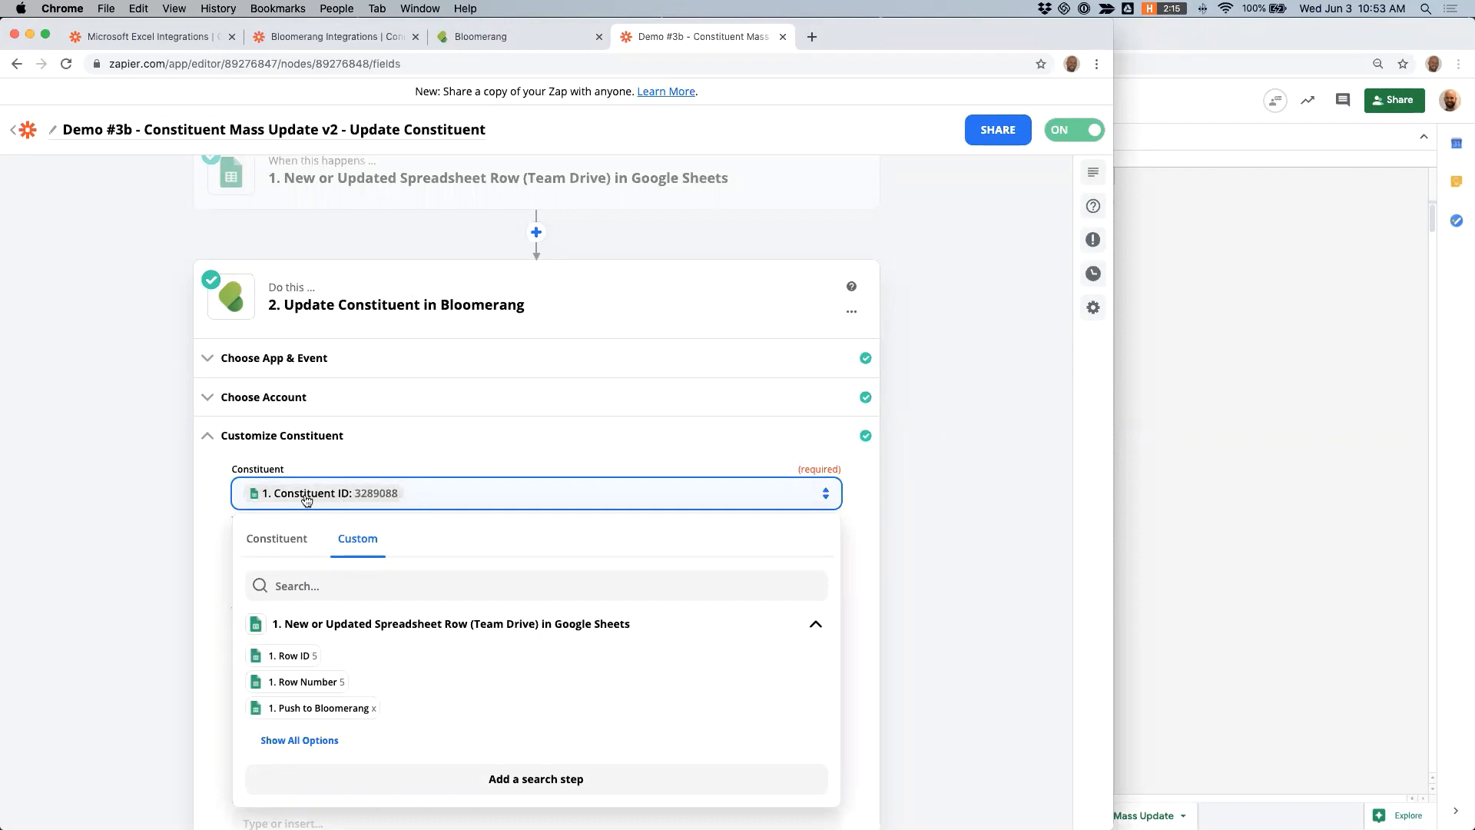
pyautogui.click(489, 436)
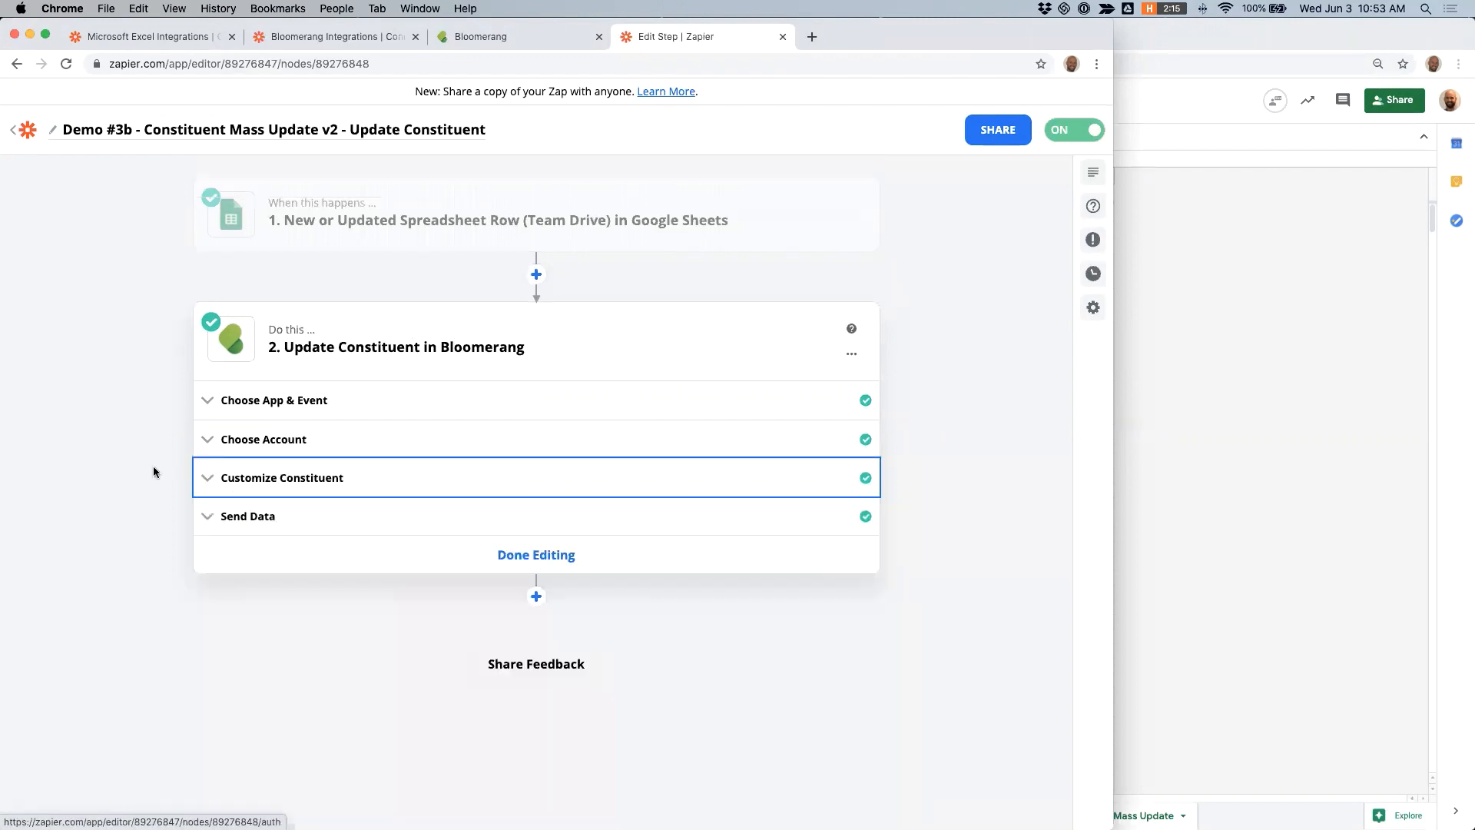
# - Reopen the Customize Constituent section, read the hint on updating constituents dynamically, and check the Constituent ID column in the spreadsheet
pyautogui.click(260, 478)
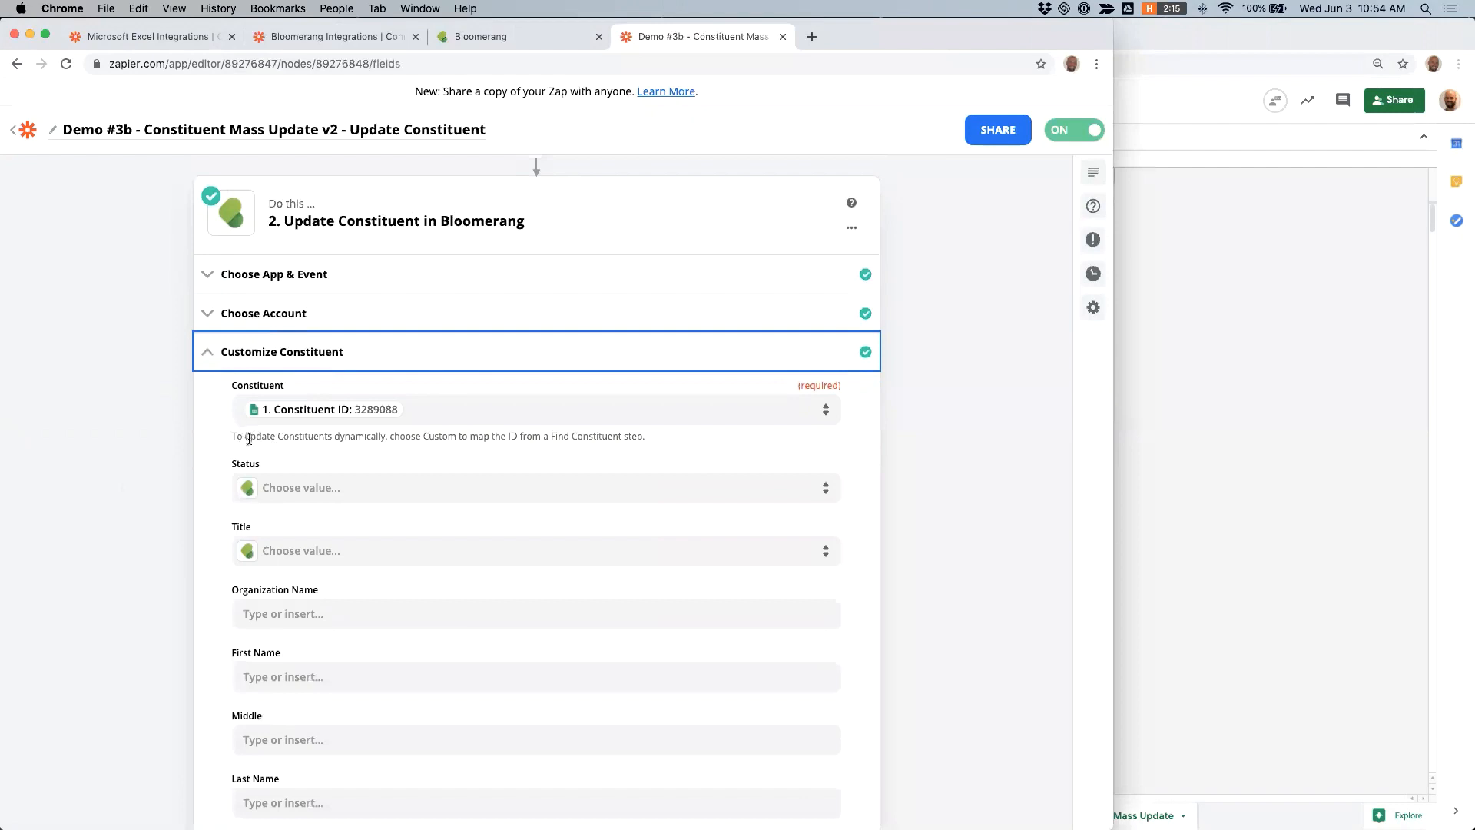
pyautogui.moveTo(233, 435); pyautogui.dragTo(262, 436)
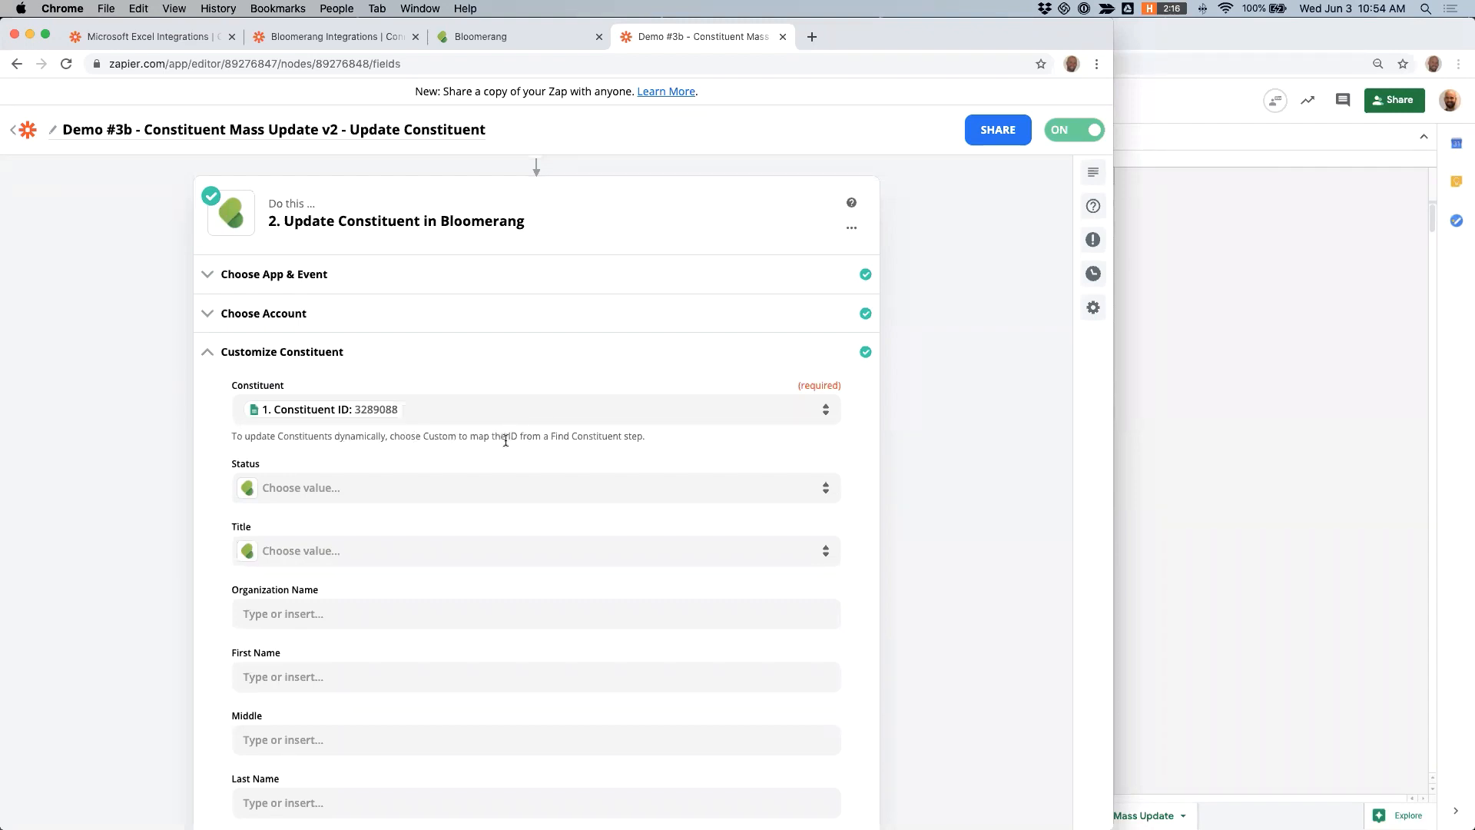
pyautogui.click(1164, 377)
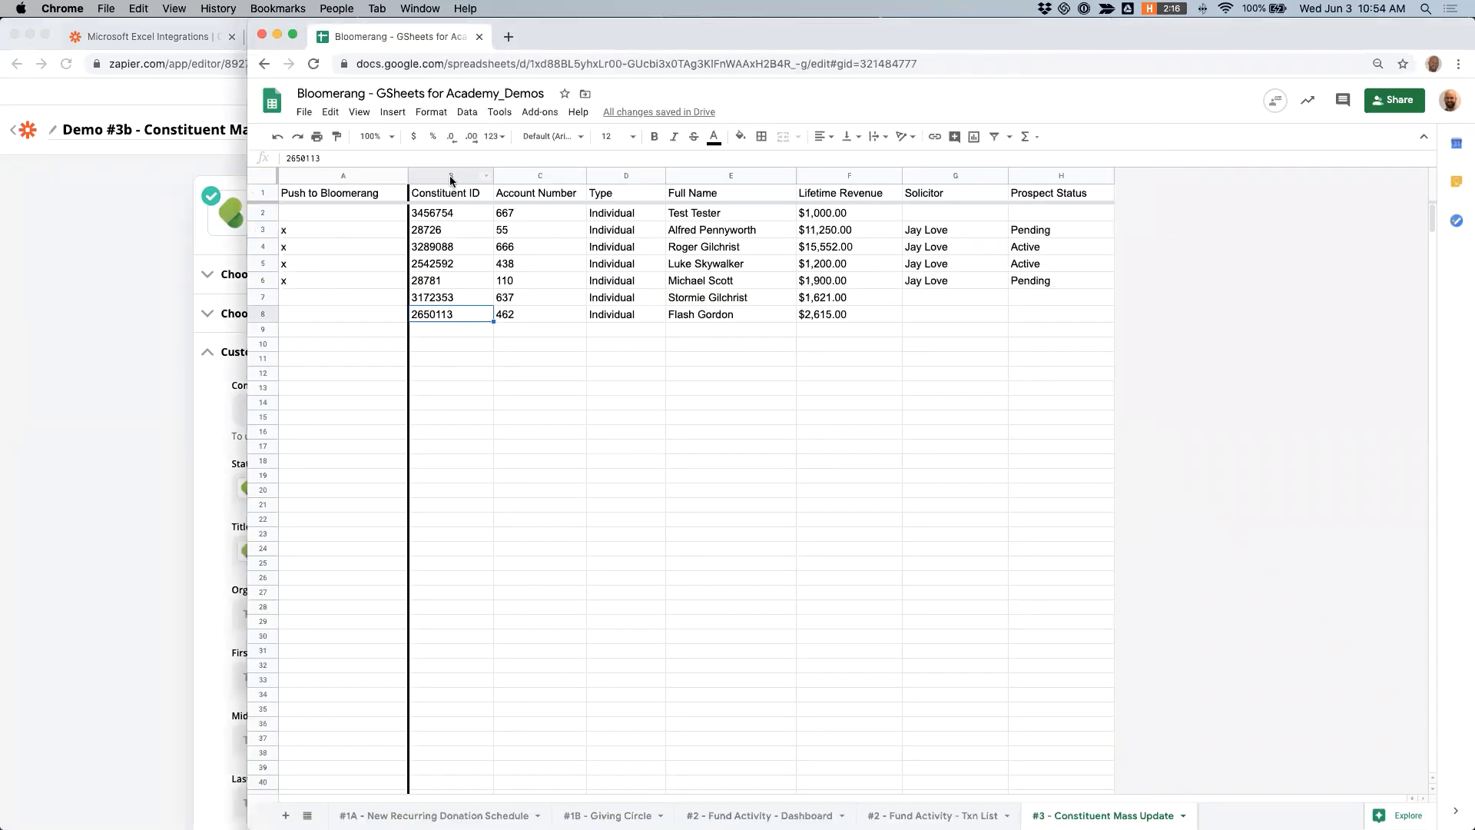
pyautogui.click(244, 457)
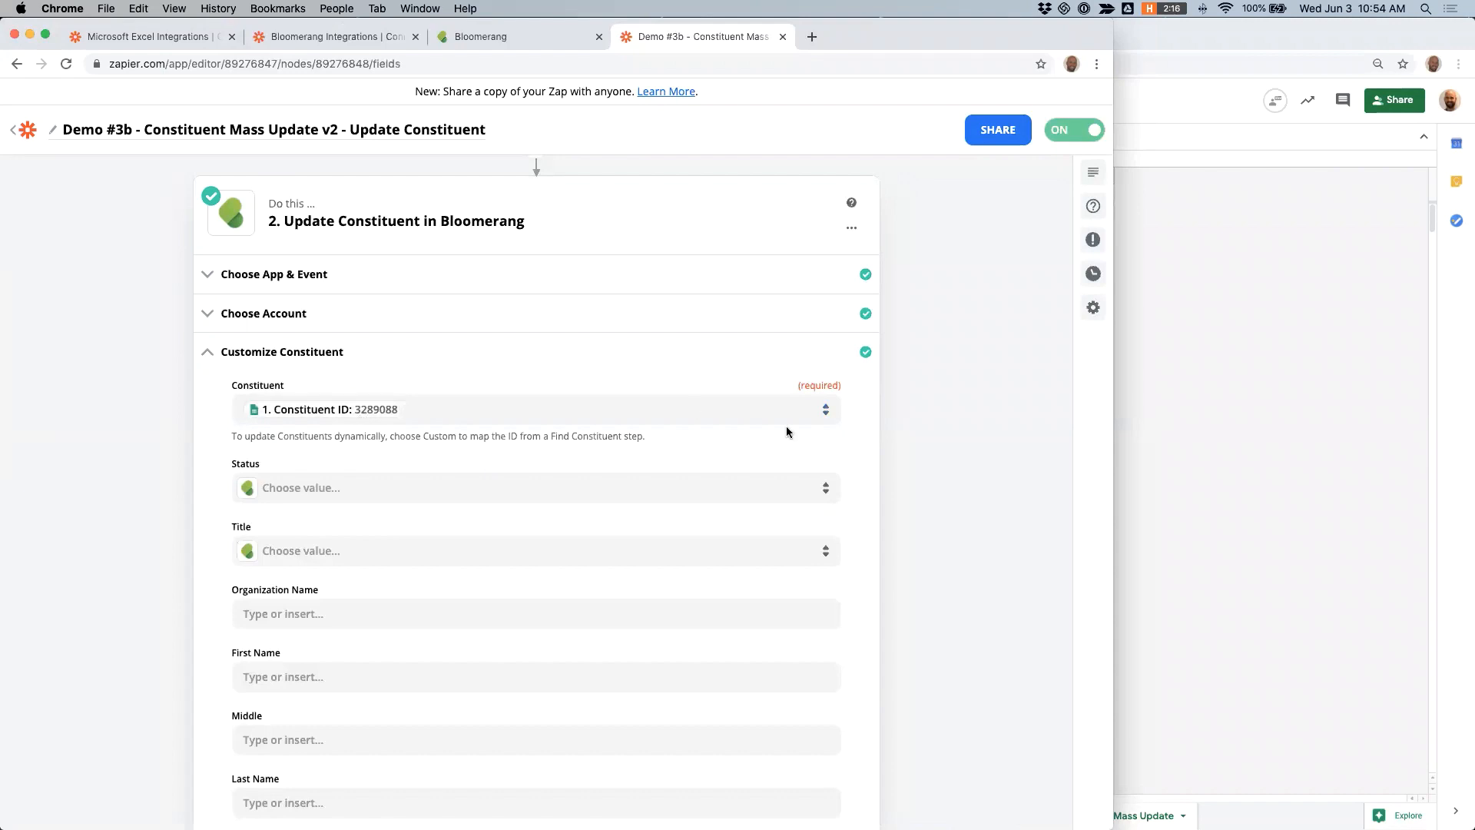
# - Search the Constituent field's custom values for "constituent" to locate the Constituent ID mapping, leaving the selection as is
pyautogui.click(814, 412)
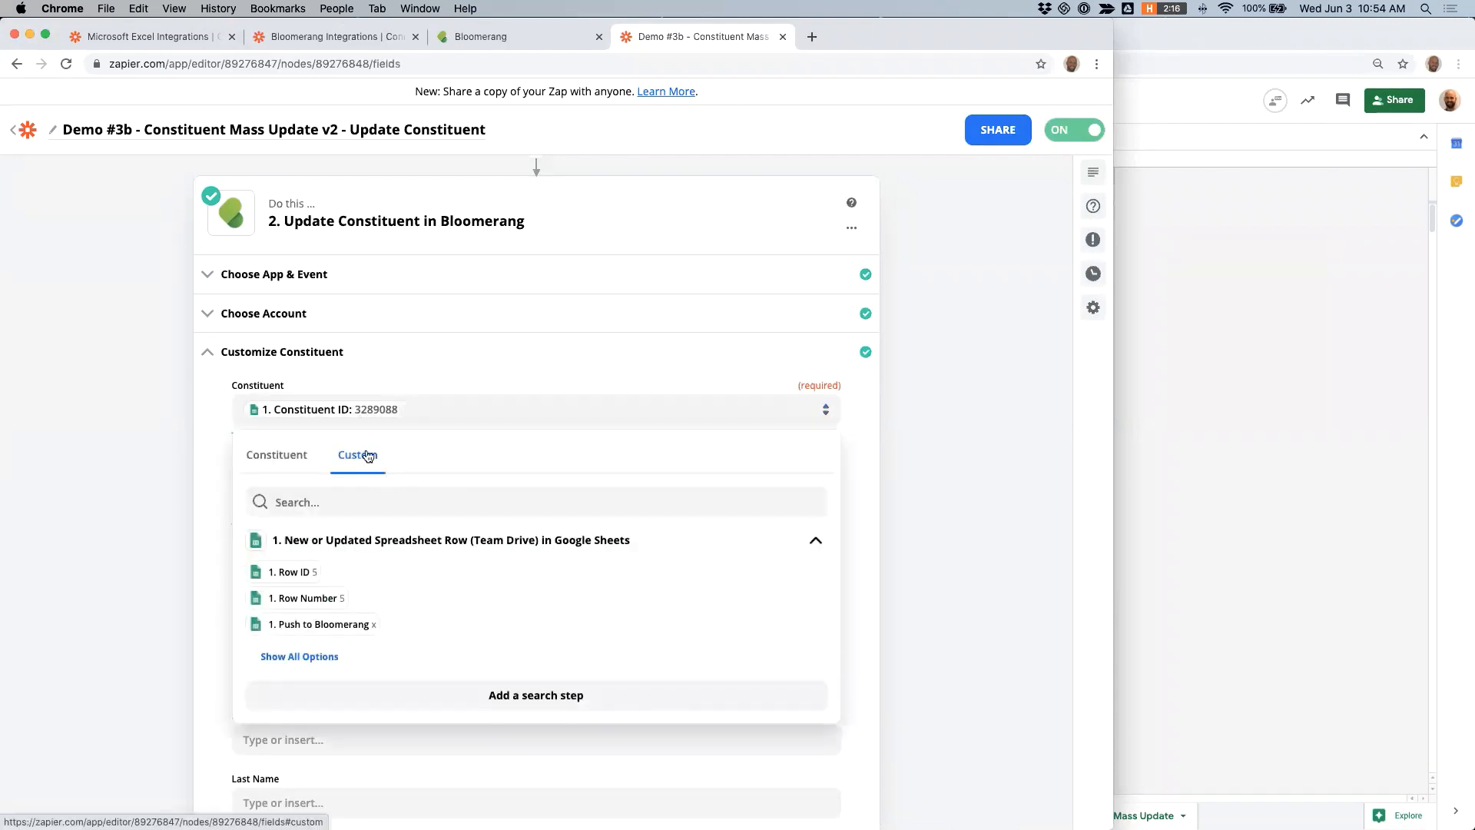
pyautogui.click(332, 503)
pyautogui.write('constituent')
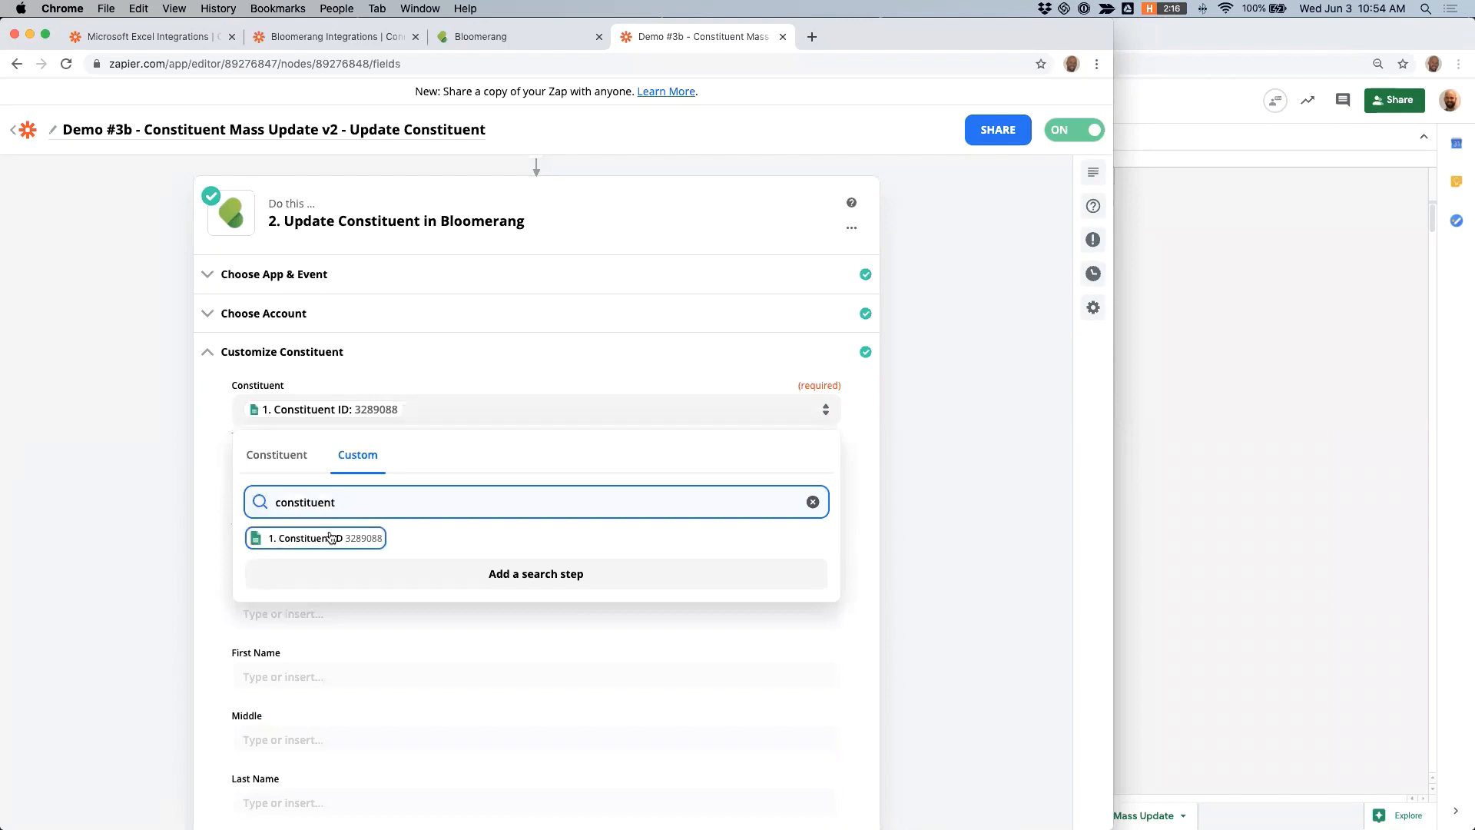
pyautogui.click(128, 472)
# - Review the action's constituent fields and search the Prospect Management Solicitor field's custom values for "solic"
pyautogui.scroll(-10, 174, 358)
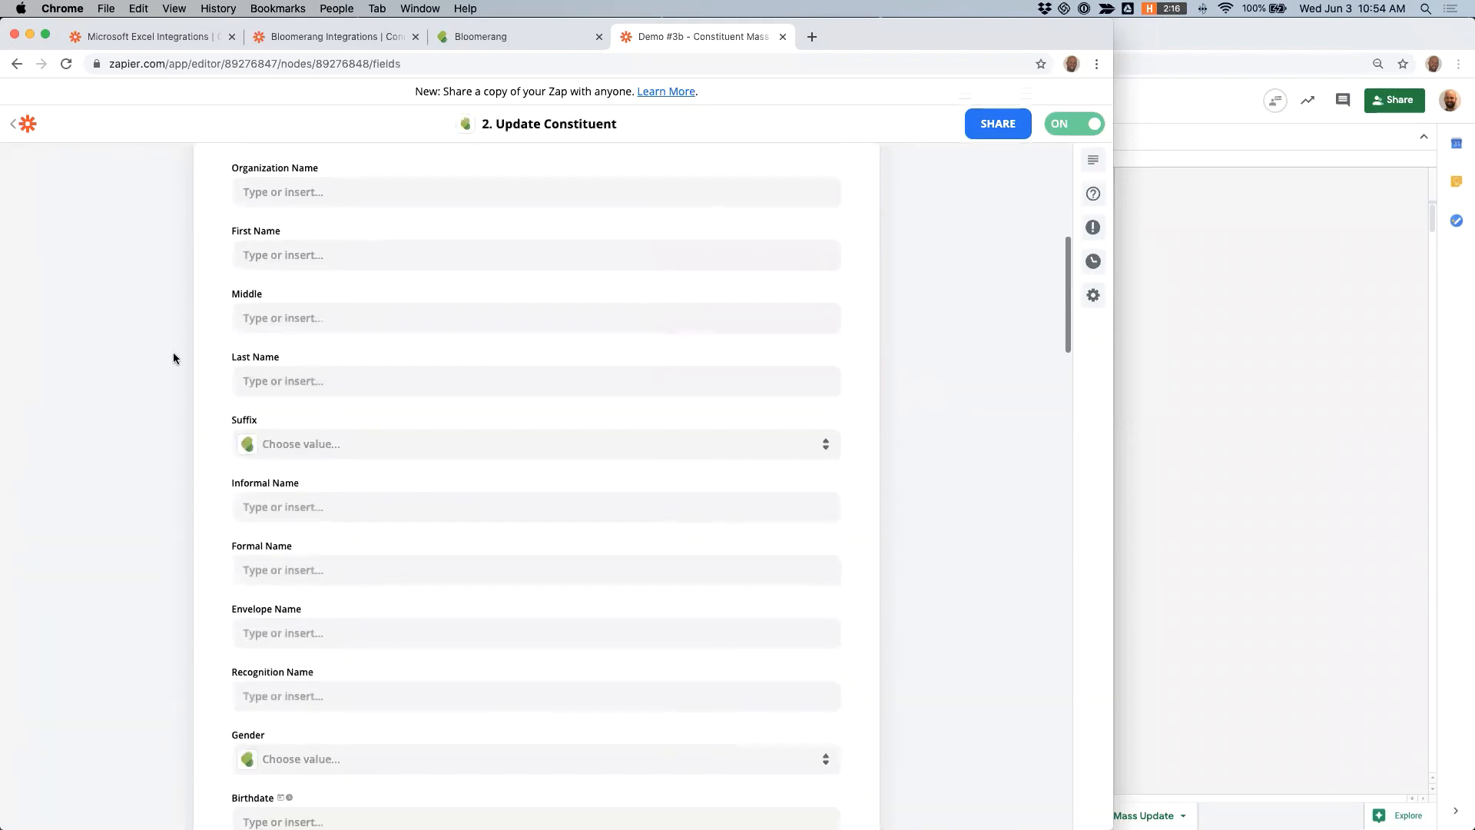
pyautogui.scroll(-15, 174, 358)
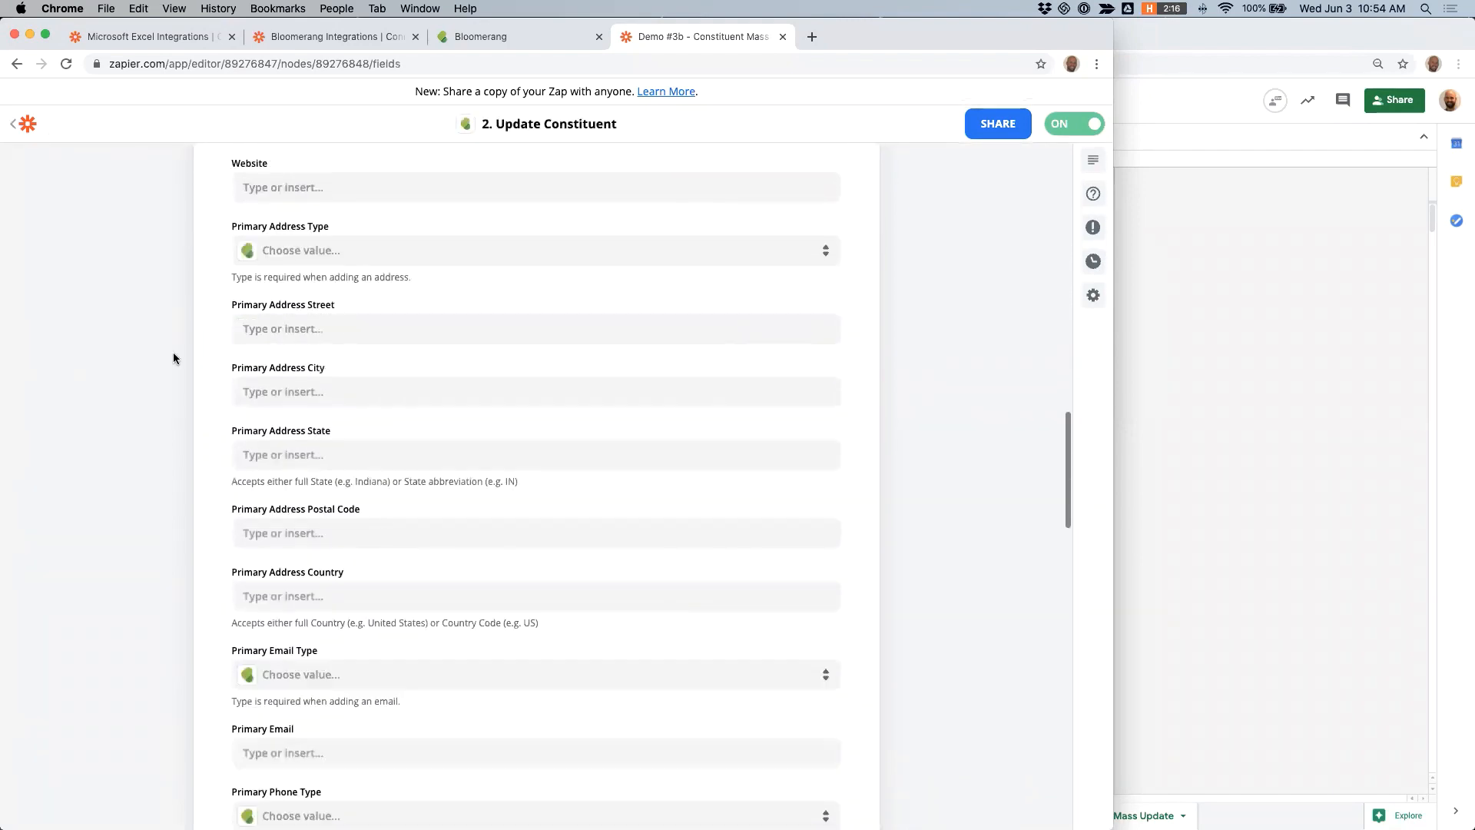
pyautogui.scroll(-4, 173, 358)
pyautogui.scroll(1, 184, 357)
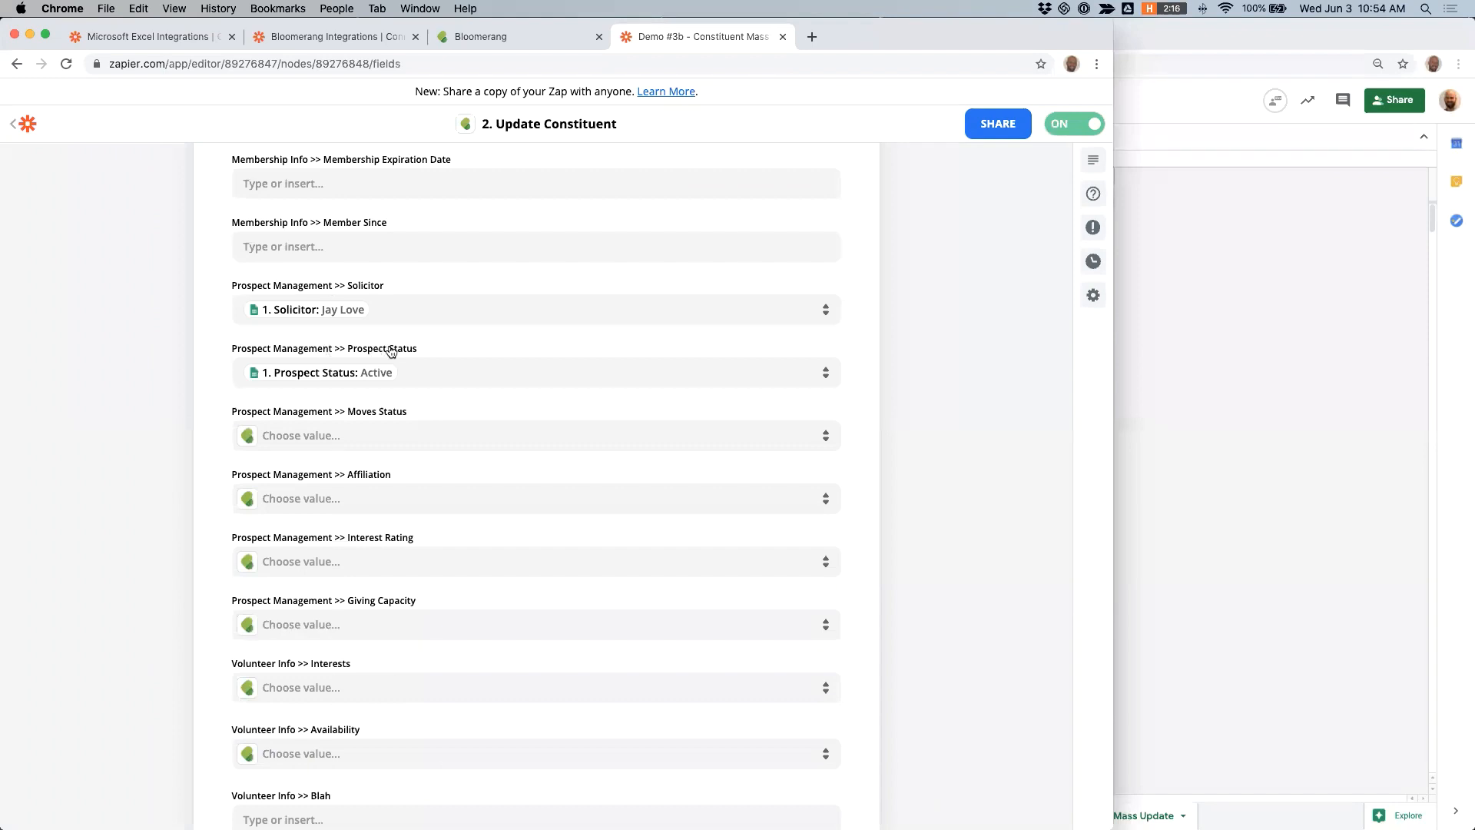
pyautogui.click(404, 305)
pyautogui.click(313, 409)
pyautogui.write('solic')
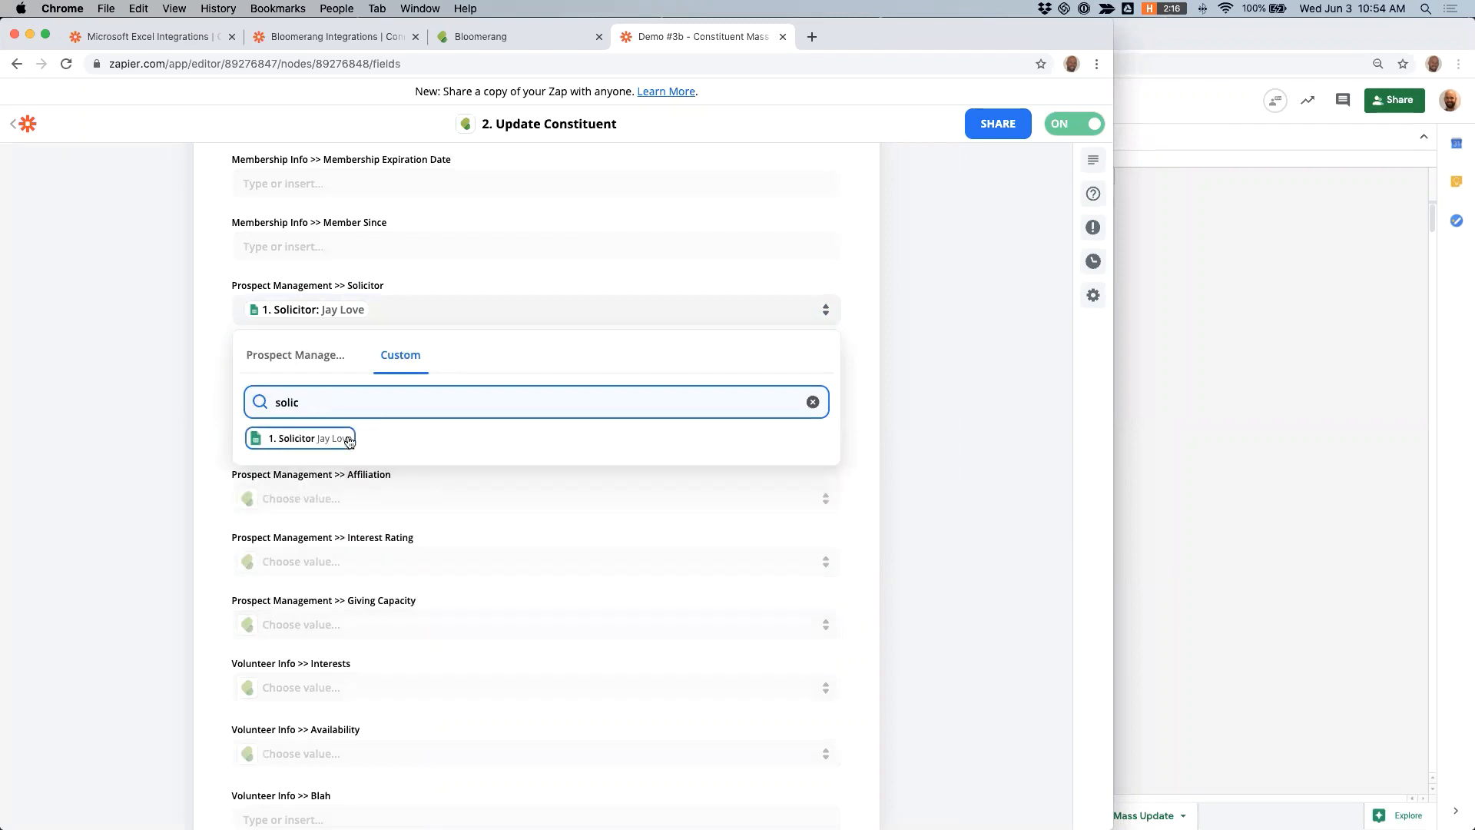
pyautogui.click(138, 415)
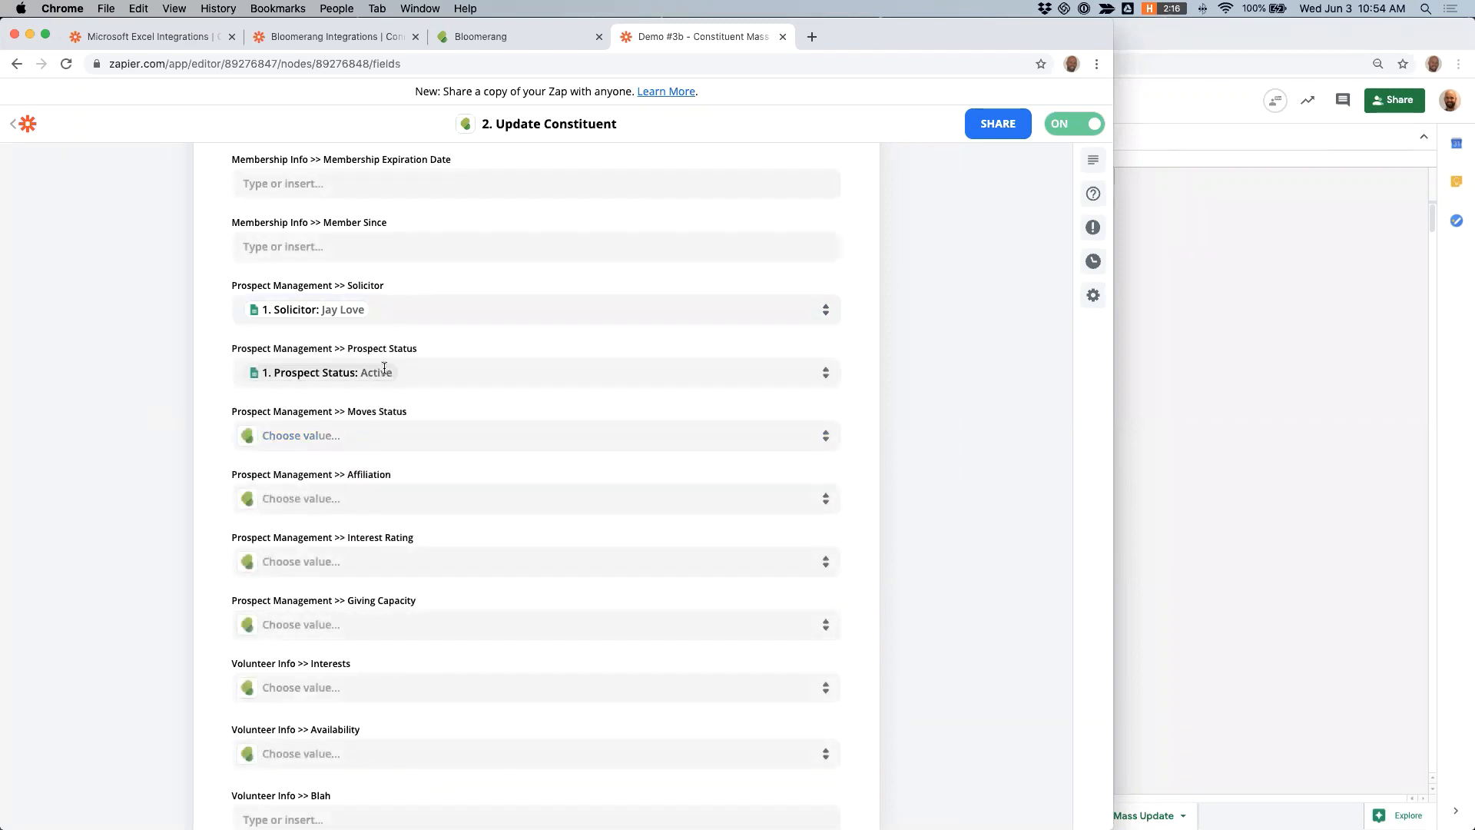
# - Search the custom values of the Prospect Management Prospect Status field for "status" and close the list without changes
pyautogui.click(424, 362)
pyautogui.click(326, 472)
pyautogui.write('status')
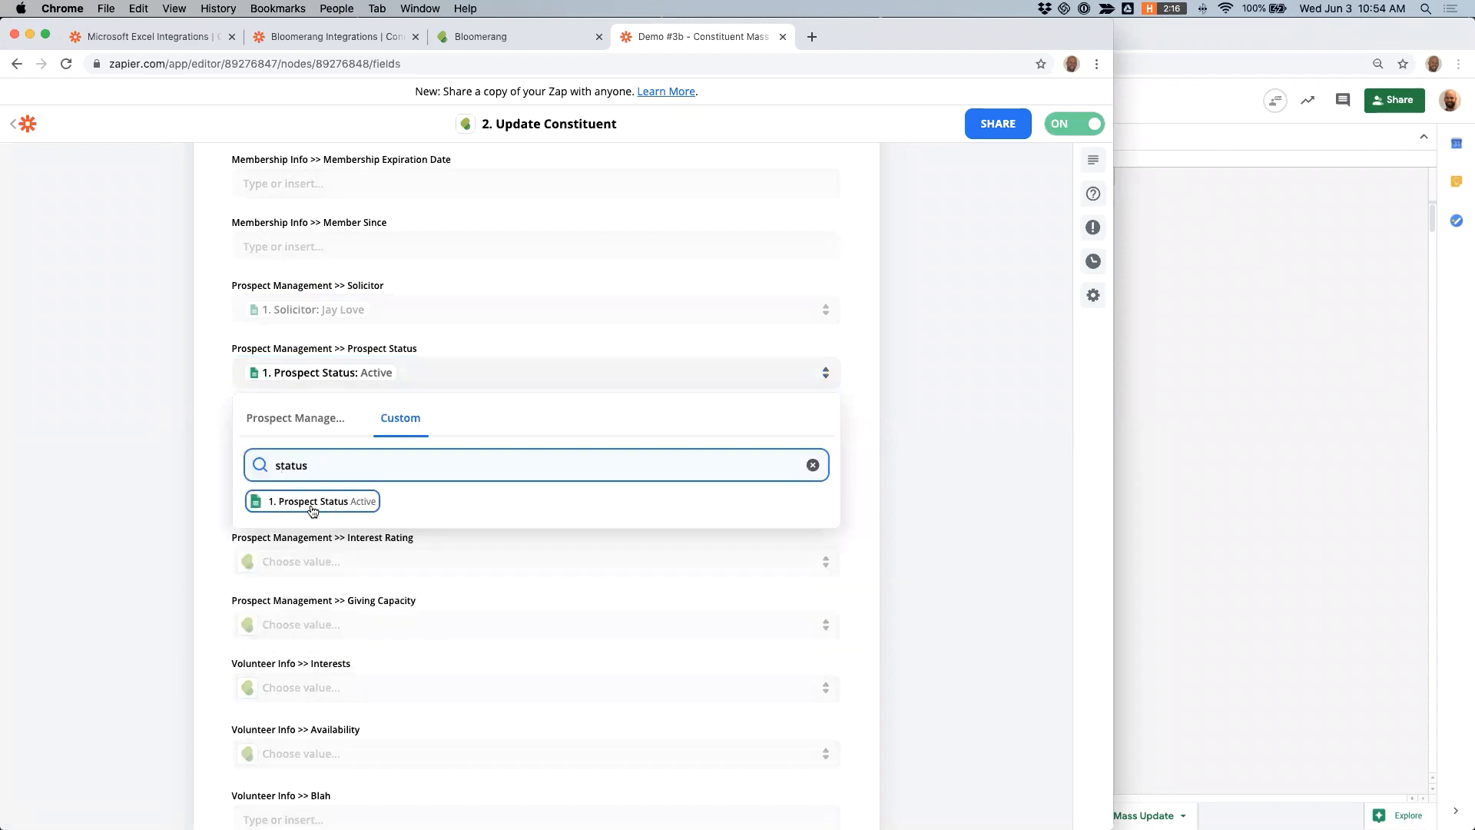
pyautogui.click(107, 412)
# - Leave the zap editor for the Zaps list and arrange the browser and spreadsheet windows side by side
pyautogui.scroll(-5, 107, 412)
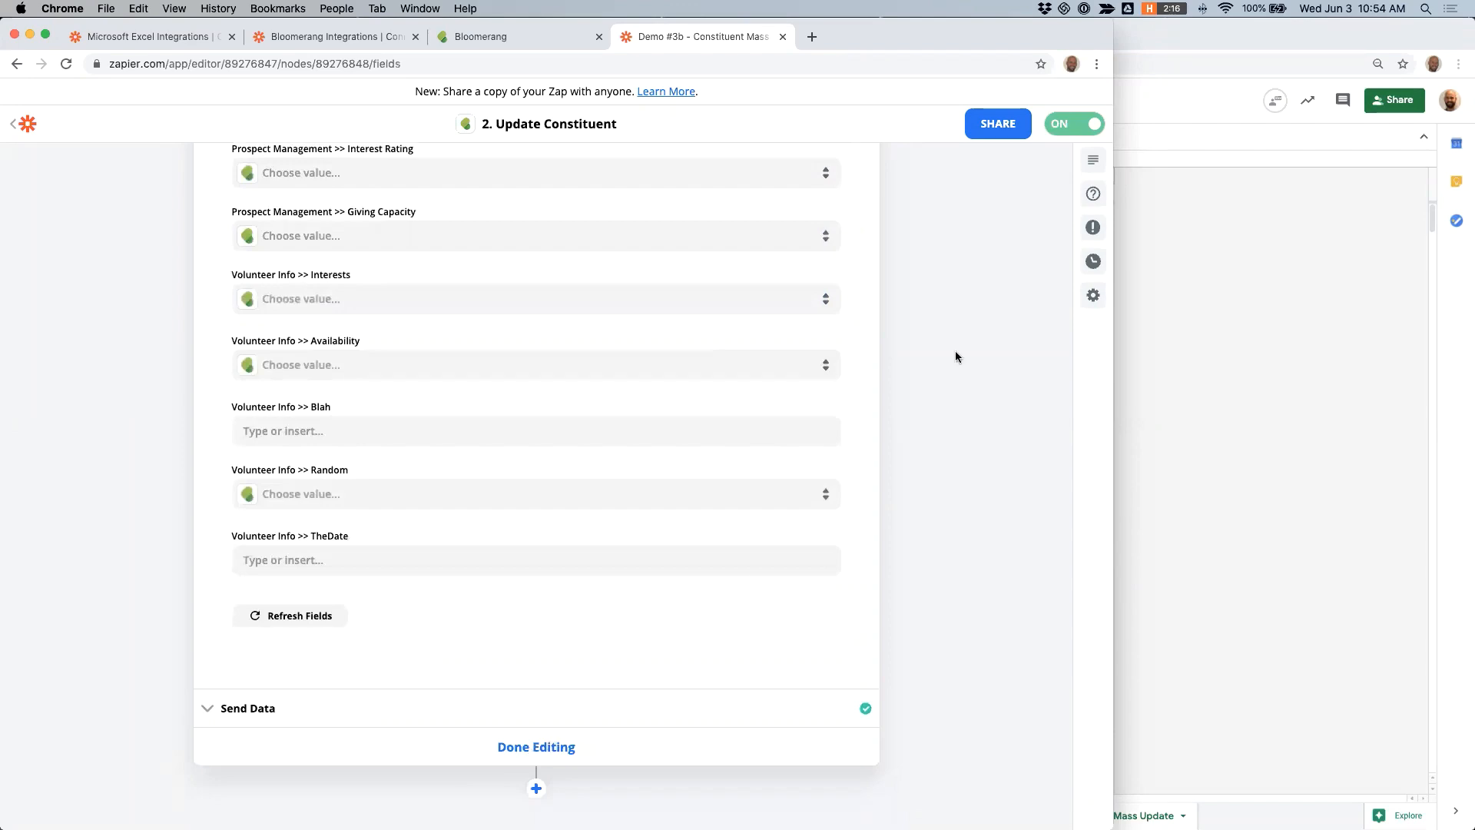
pyautogui.click(17, 125)
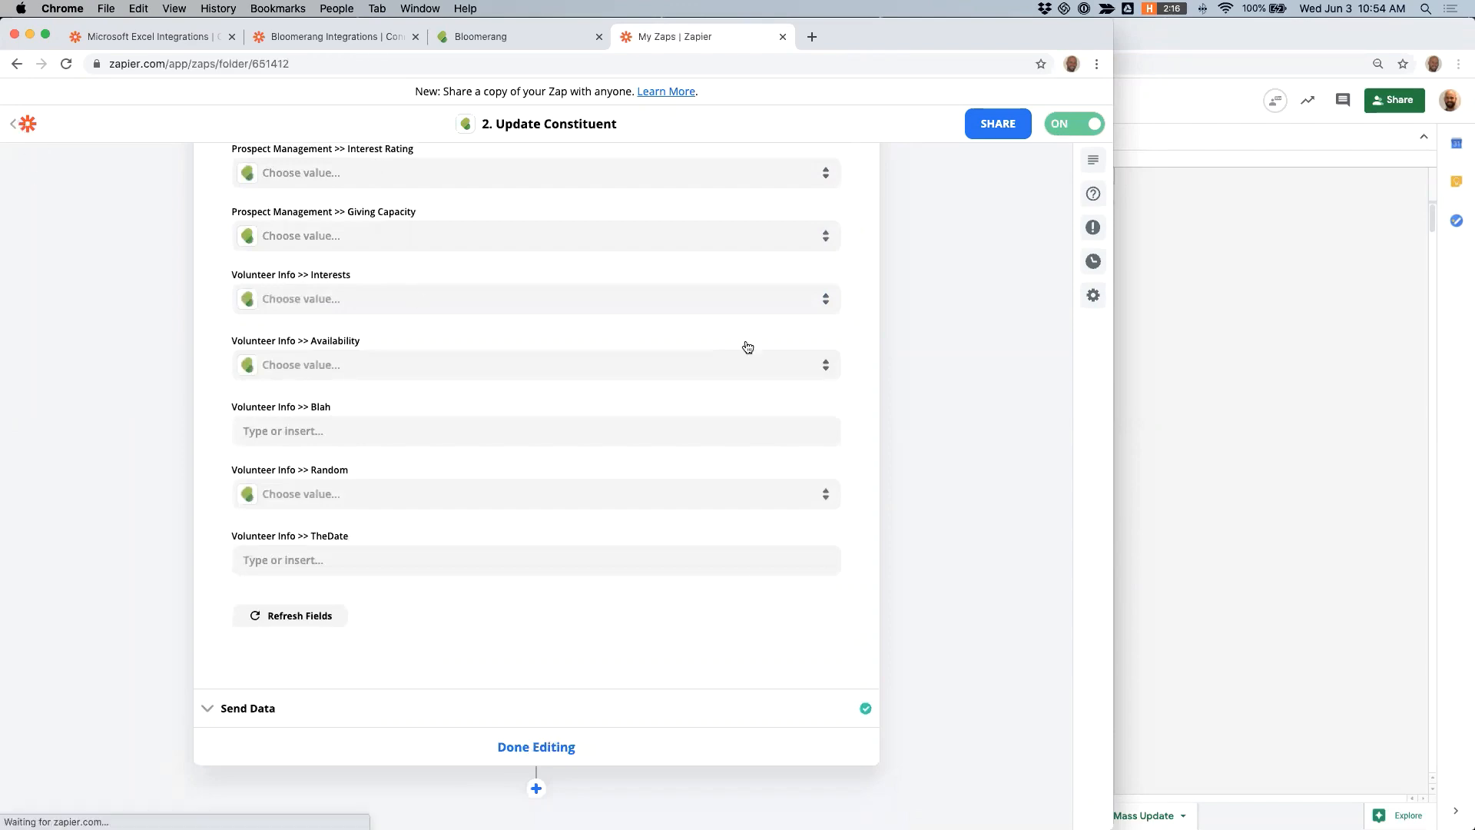
pyautogui.moveTo(1109, 421); pyautogui.dragTo(803, 430)
pyautogui.click(810, 431)
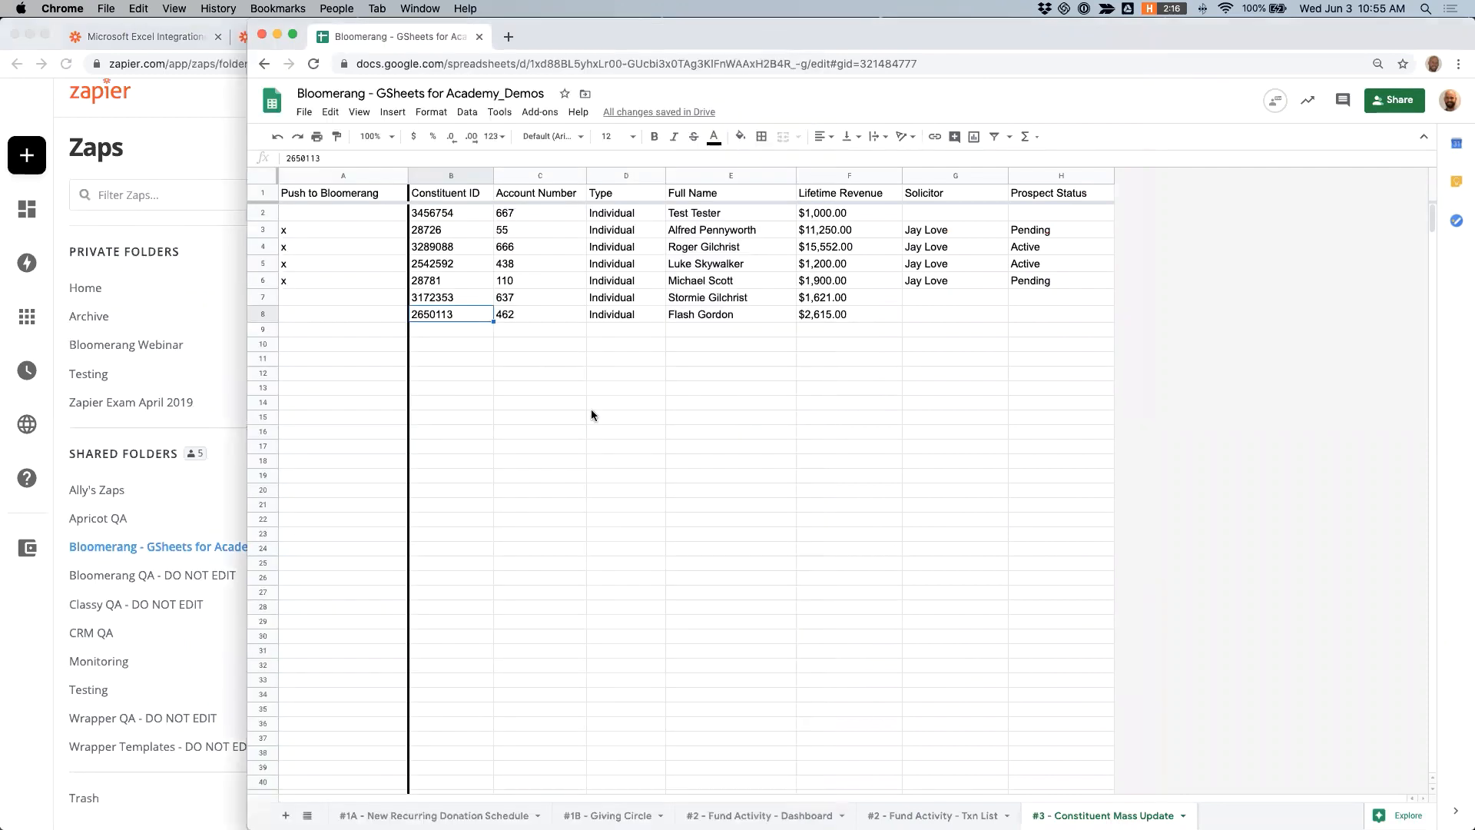
pyautogui.moveTo(249, 364); pyautogui.dragTo(805, 362)
# - Switch to Bloomerang, search constituents by first name, and open the record of the Gotham constituent linked to Wayne Enterprises
pyautogui.click(467, 39)
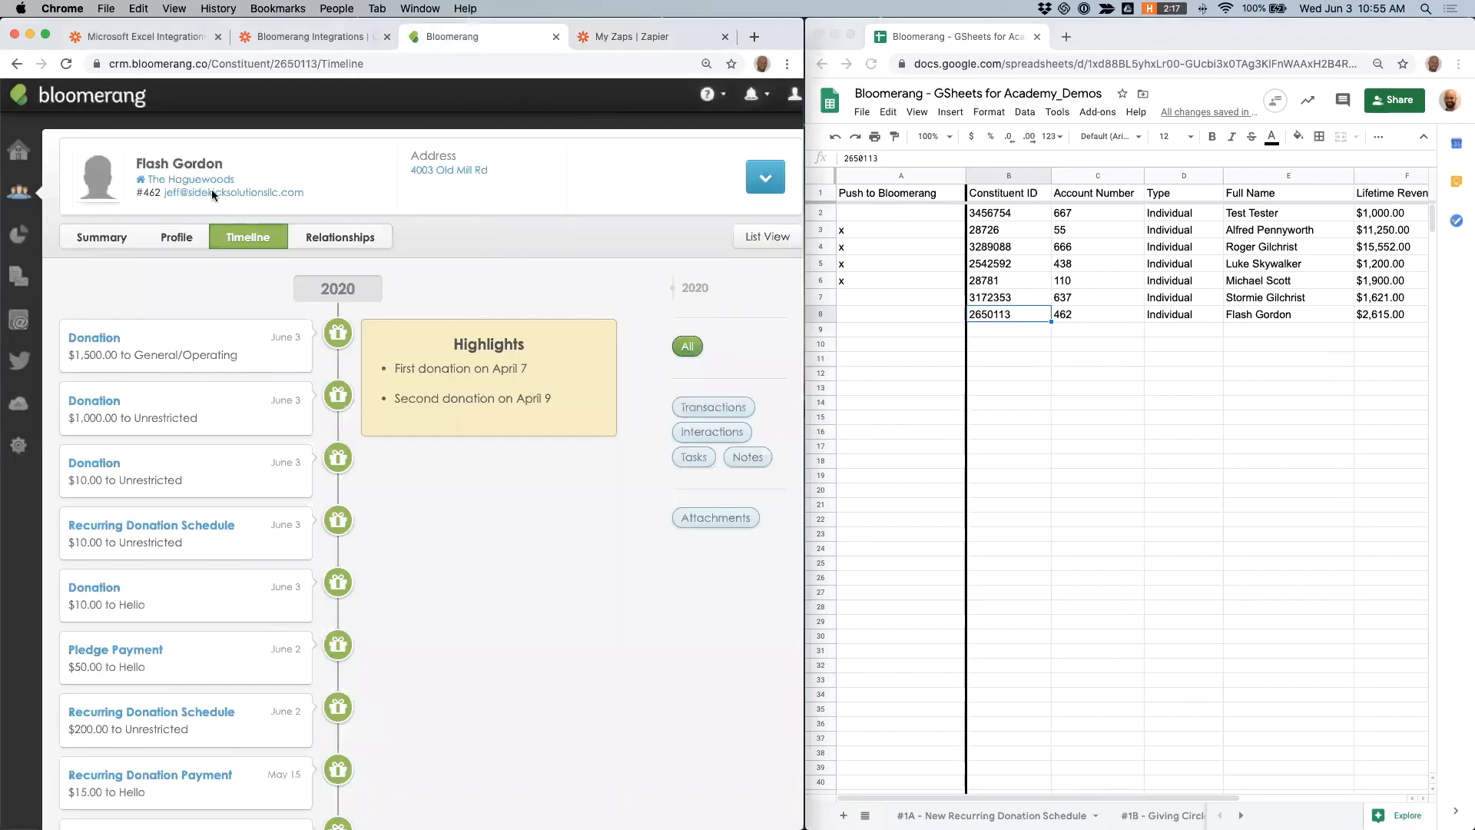
pyautogui.click(19, 188)
pyautogui.write('b')
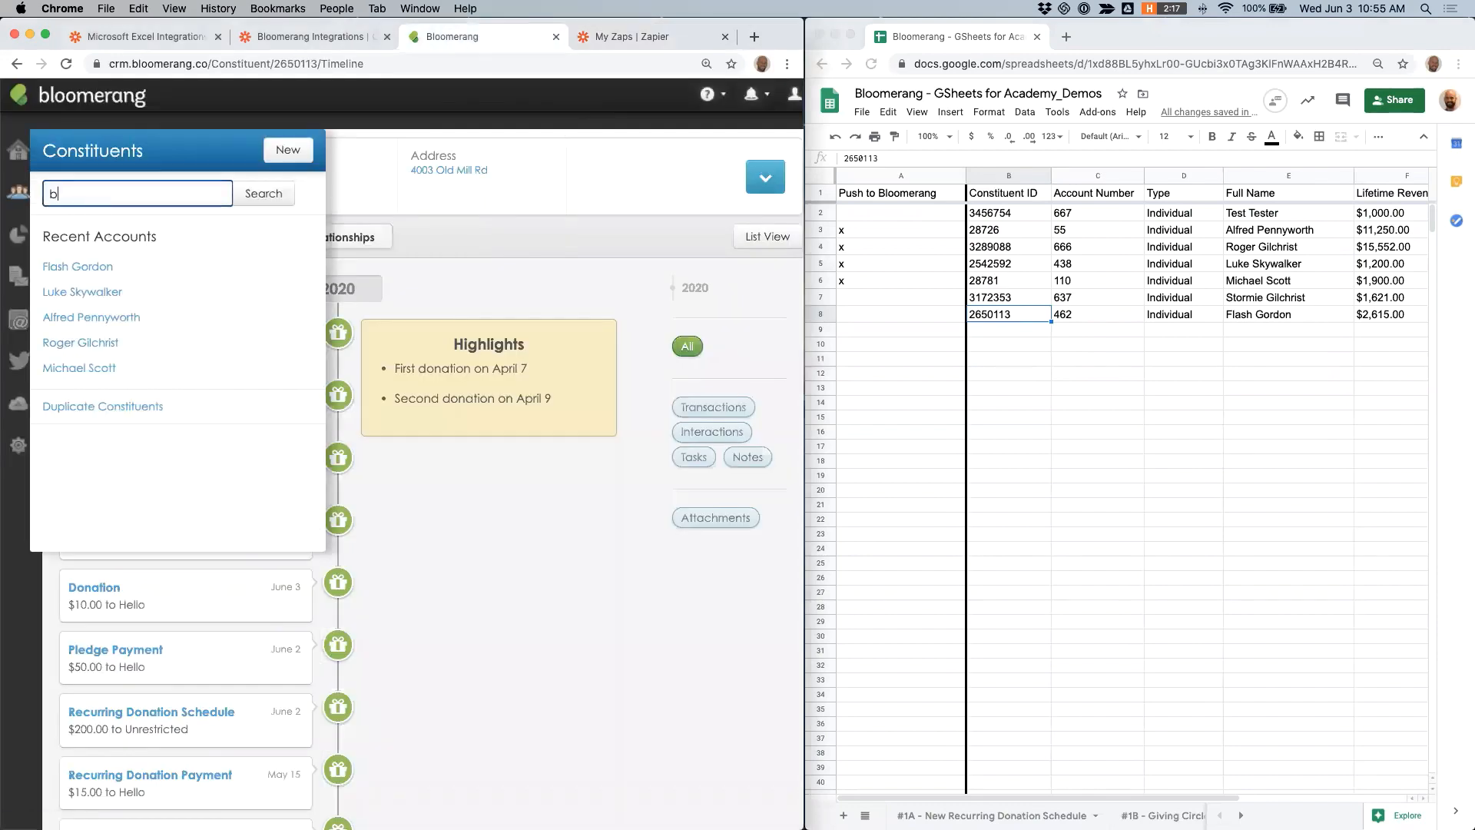
pyautogui.write('ruce')
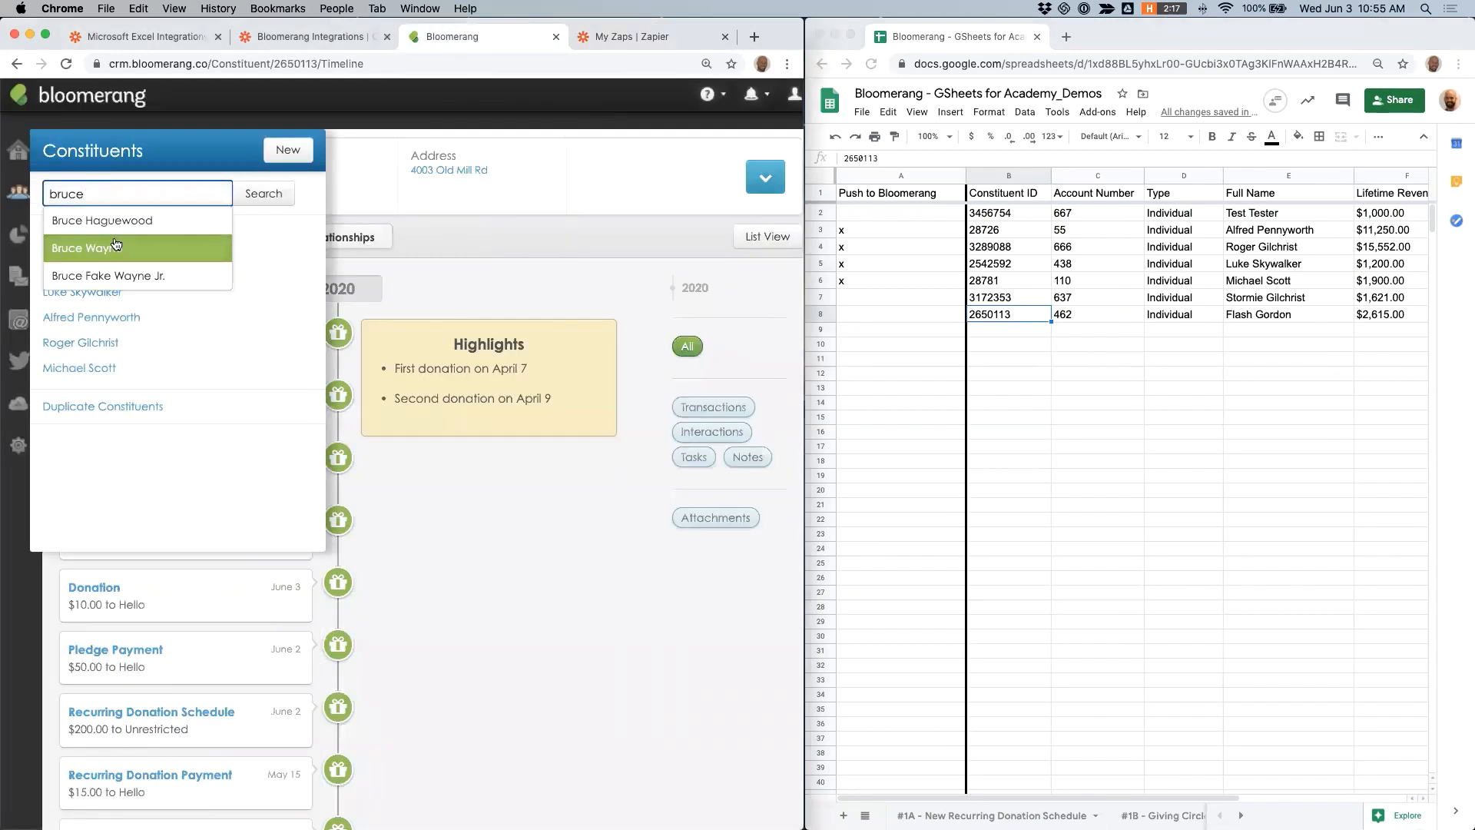
pyautogui.click(85, 243)
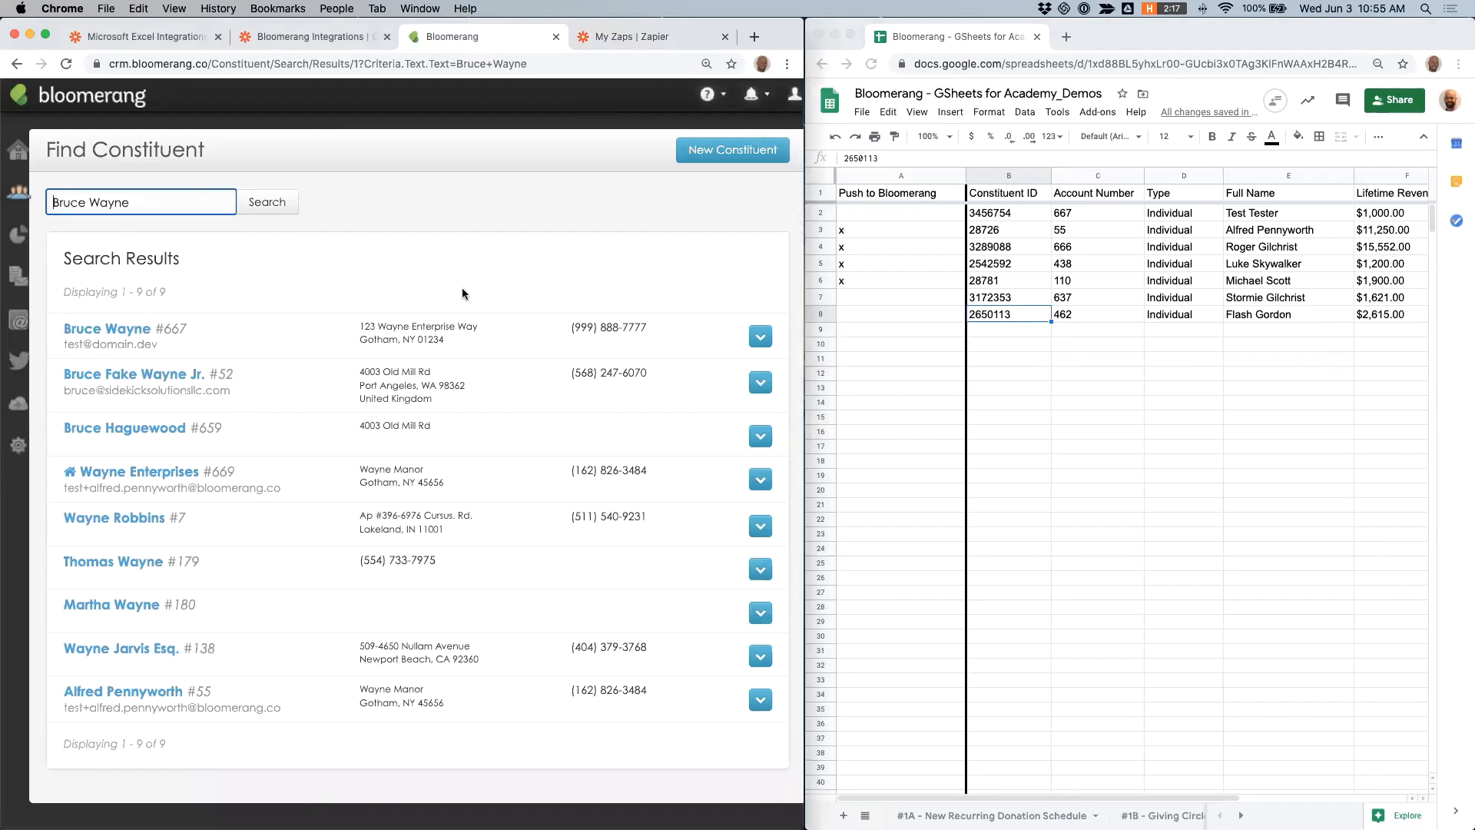
pyautogui.click(96, 328)
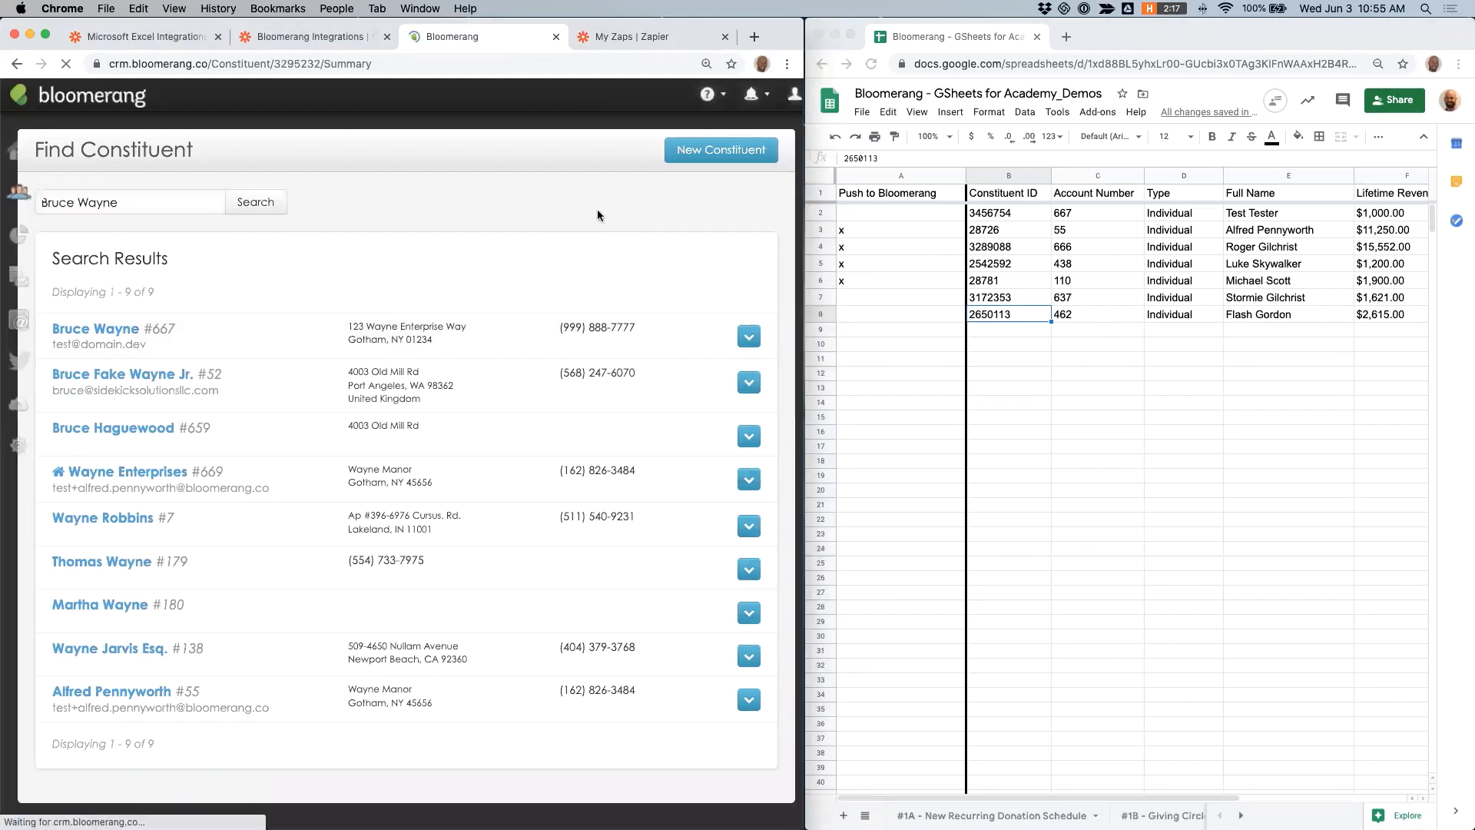
# - Record and save a new $2,000.00 donation for the constituent, using the Unrestricted fund and the Cash method
pyautogui.click(764, 178)
pyautogui.click(714, 240)
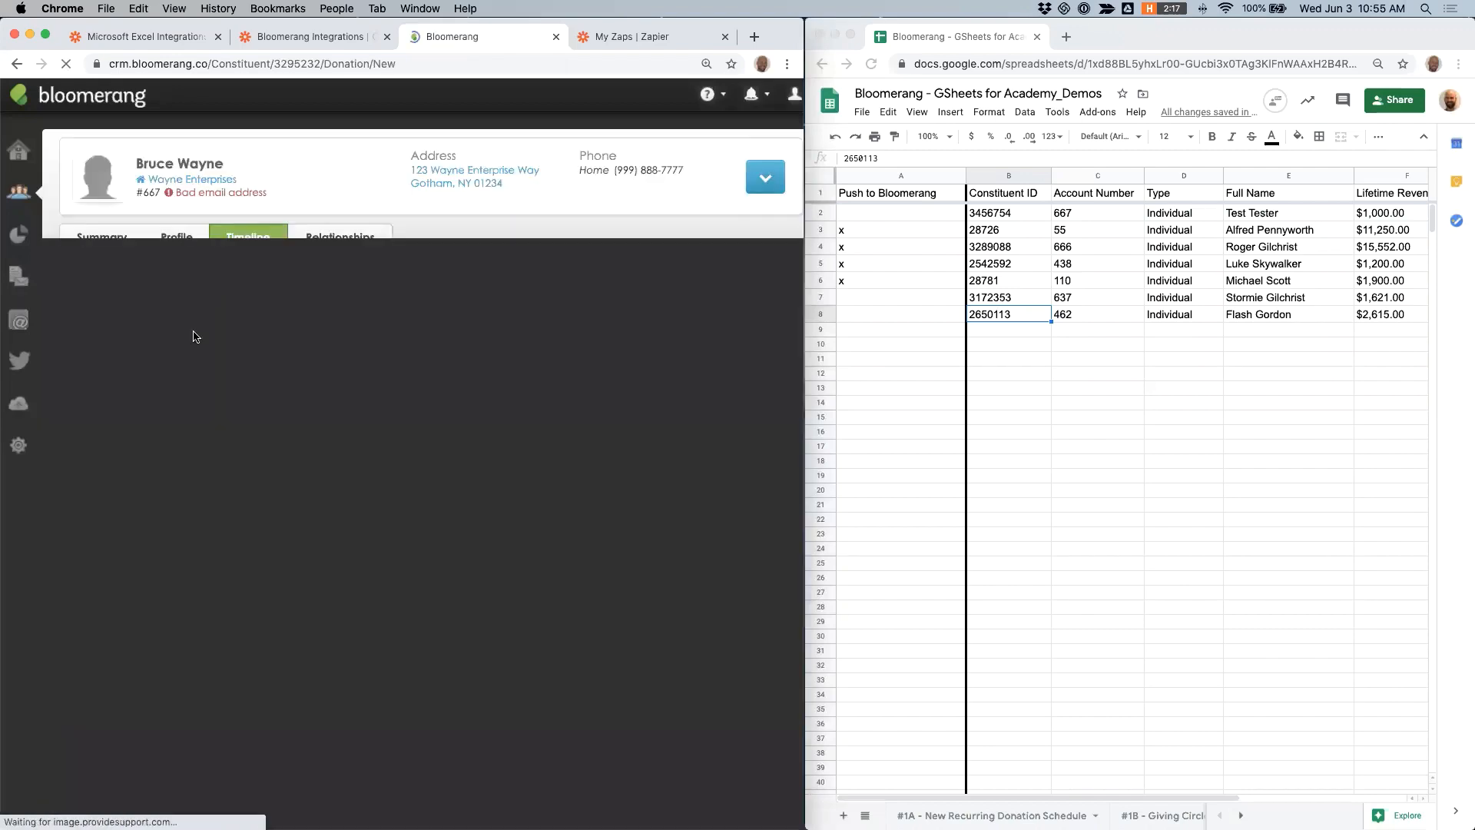
pyautogui.click(603, 742)
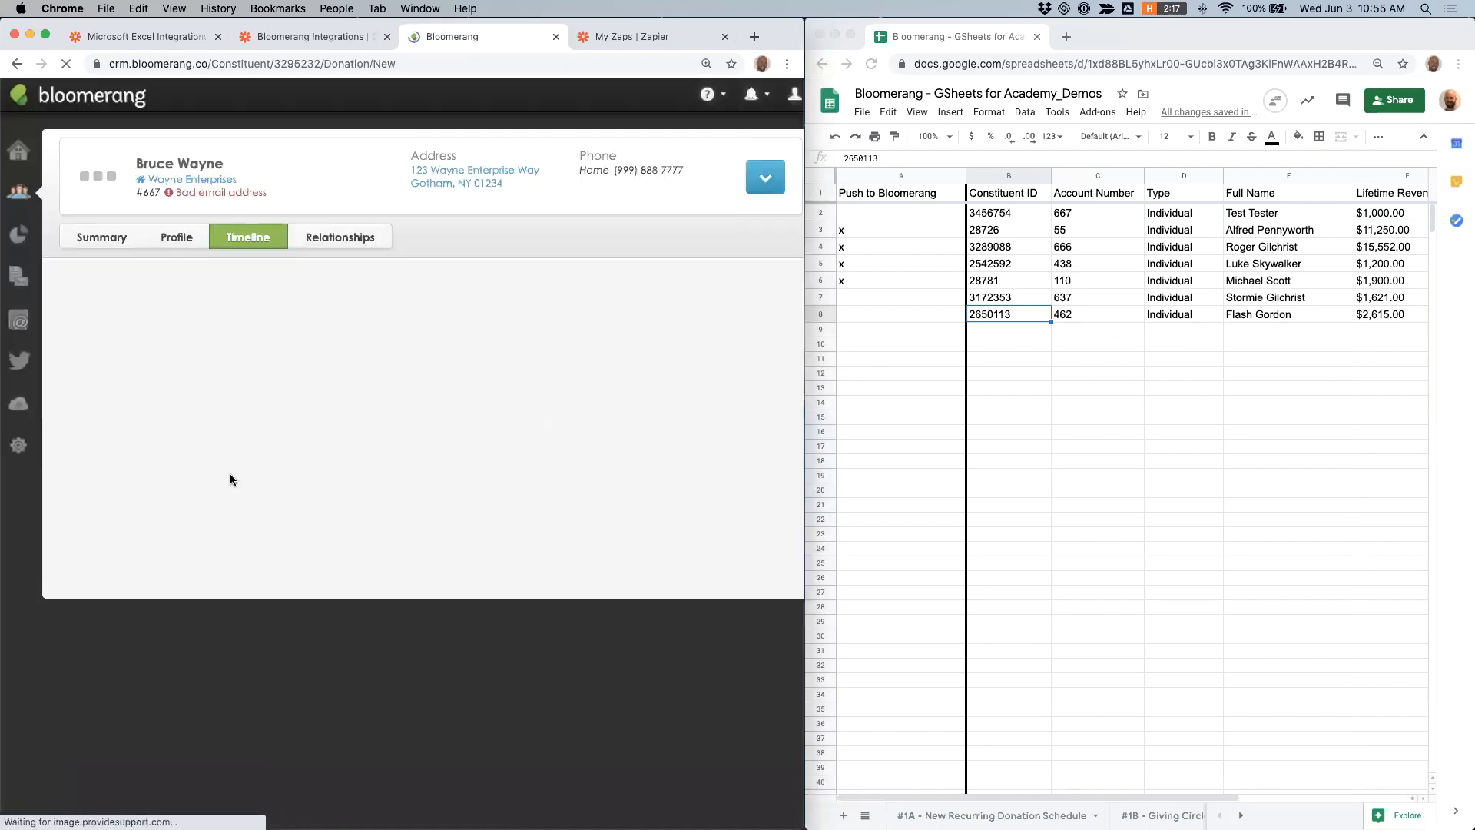
pyautogui.click(151, 442)
pyautogui.write('2000')
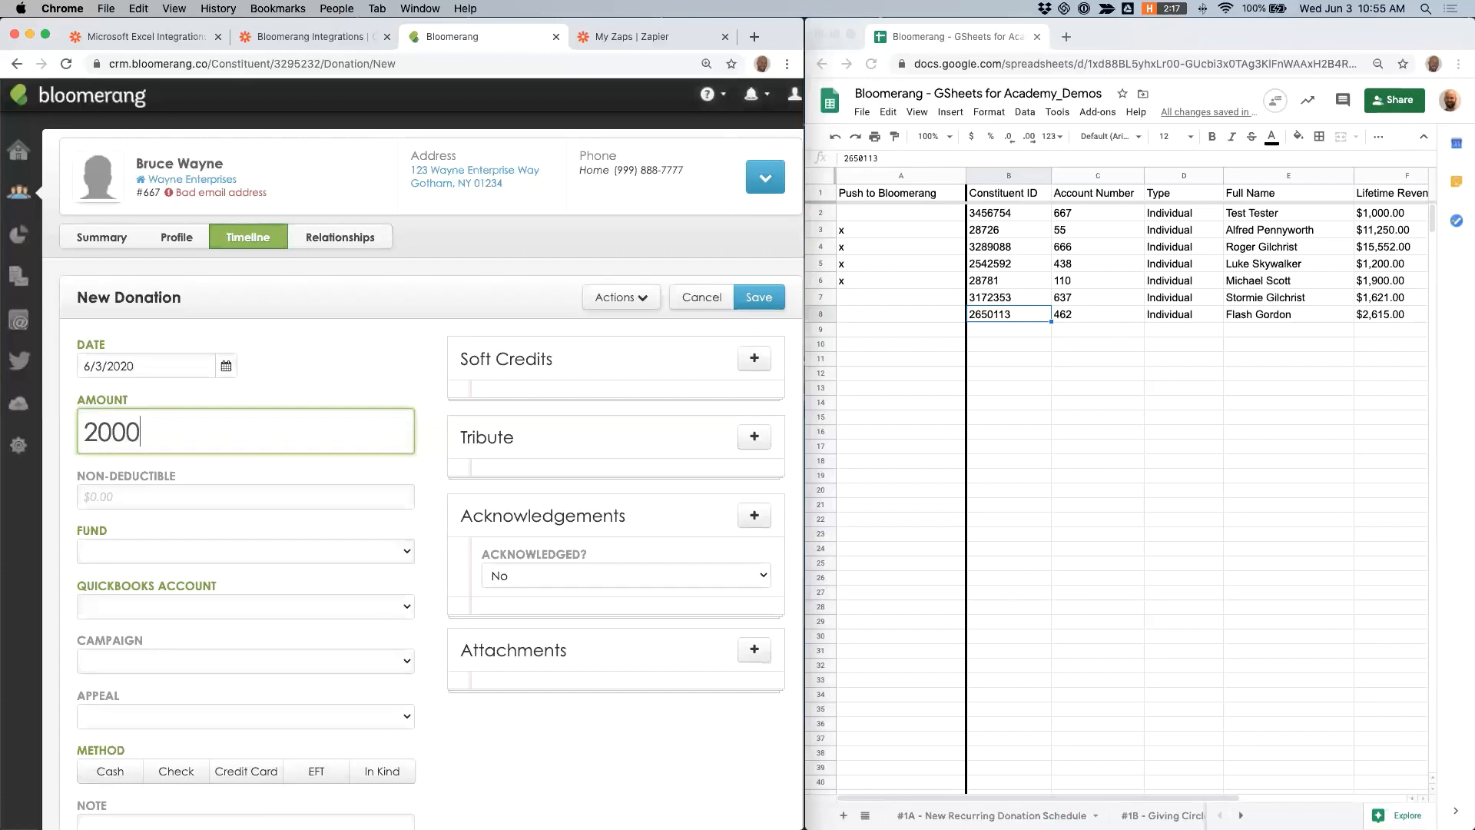
pyautogui.click(221, 549)
pyautogui.click(172, 558)
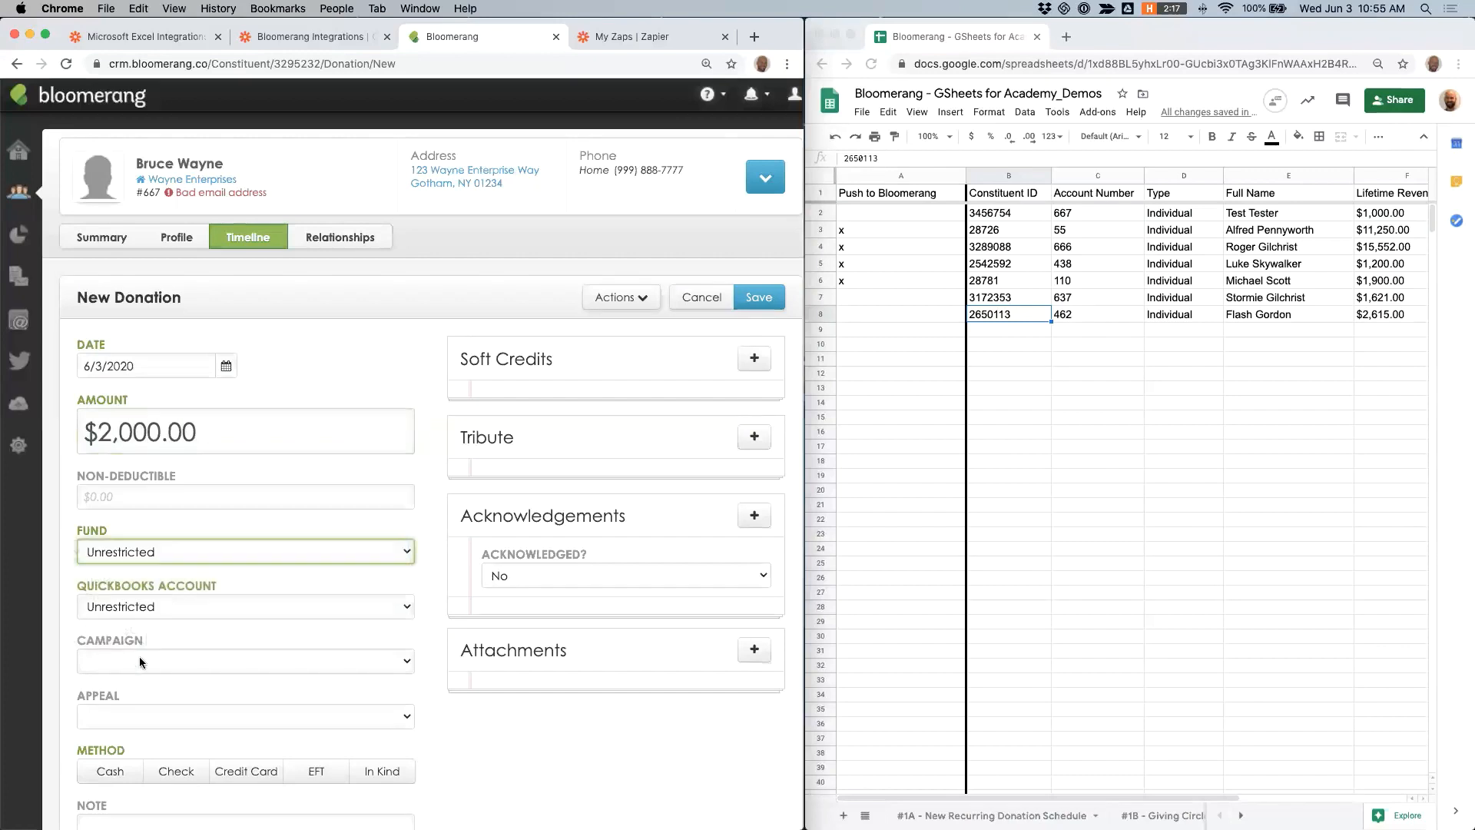
pyautogui.click(110, 769)
pyautogui.click(761, 302)
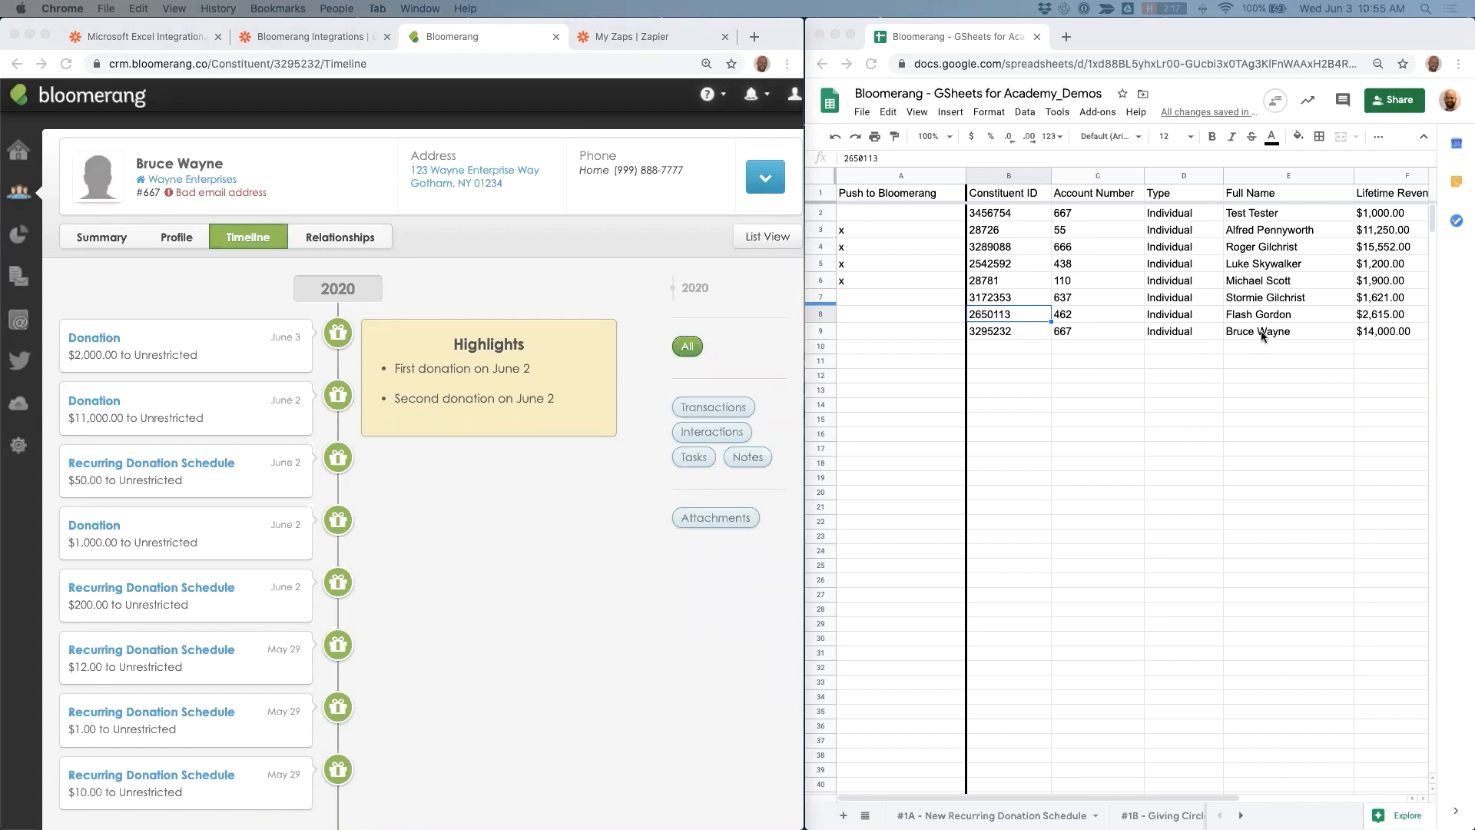
# - Check the new spreadsheet row's Solicitor and Prospect Status columns against the Prospect Management section of the constituent's profile
pyautogui.hscroll(3, 1263, 336)
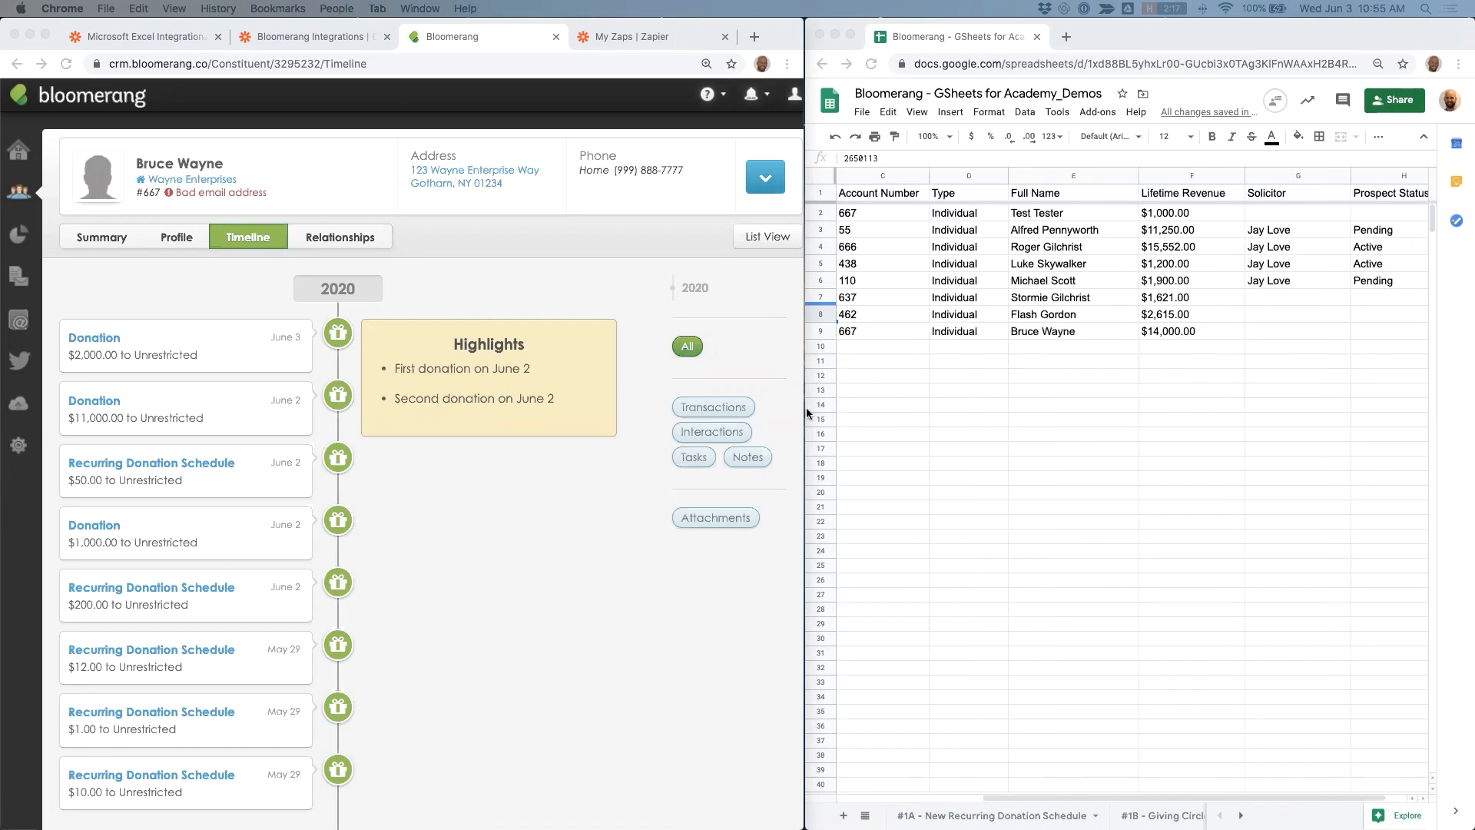
pyautogui.click(167, 239)
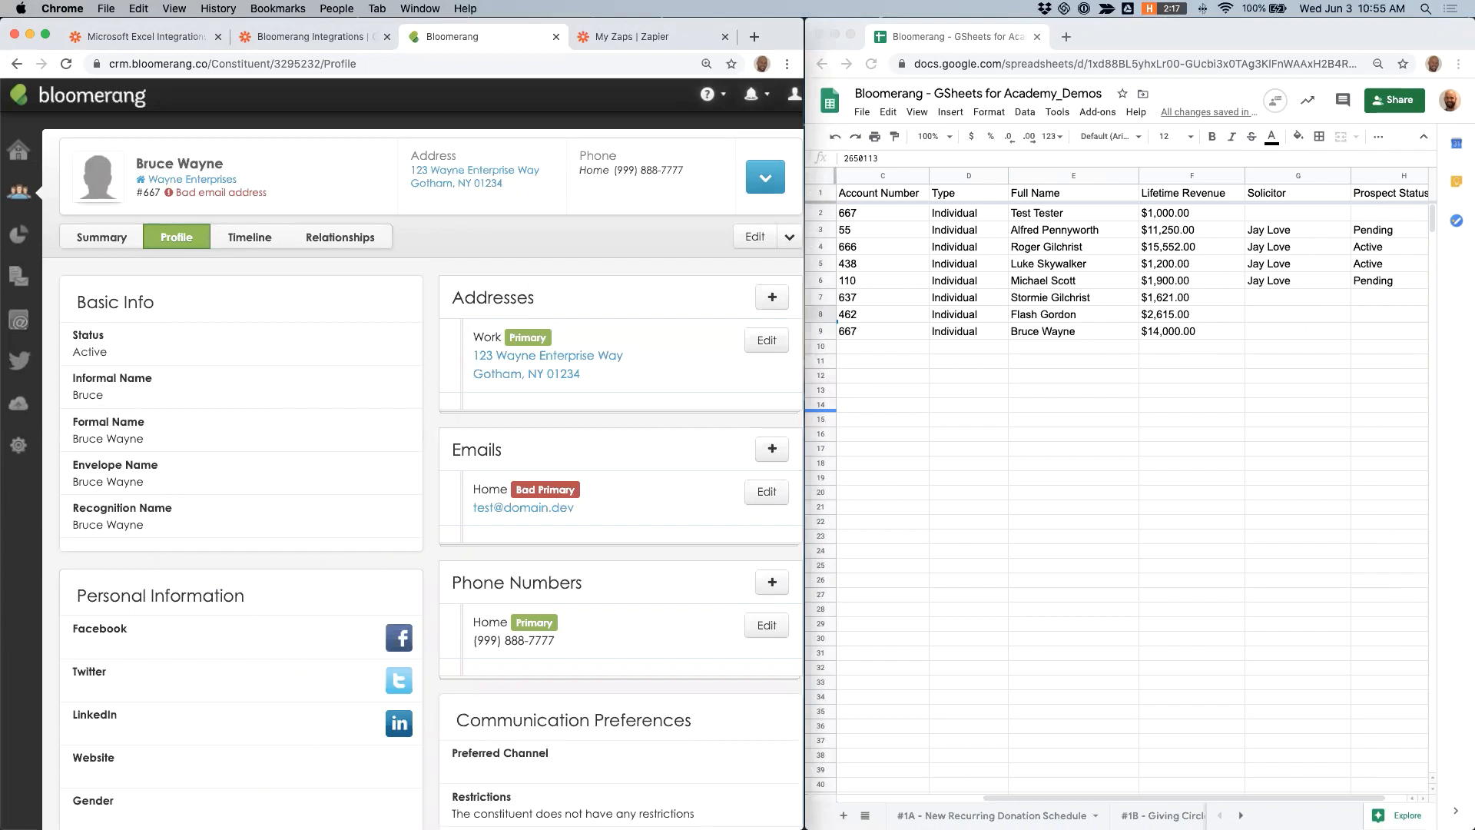
pyautogui.scroll(-10, 430, 461)
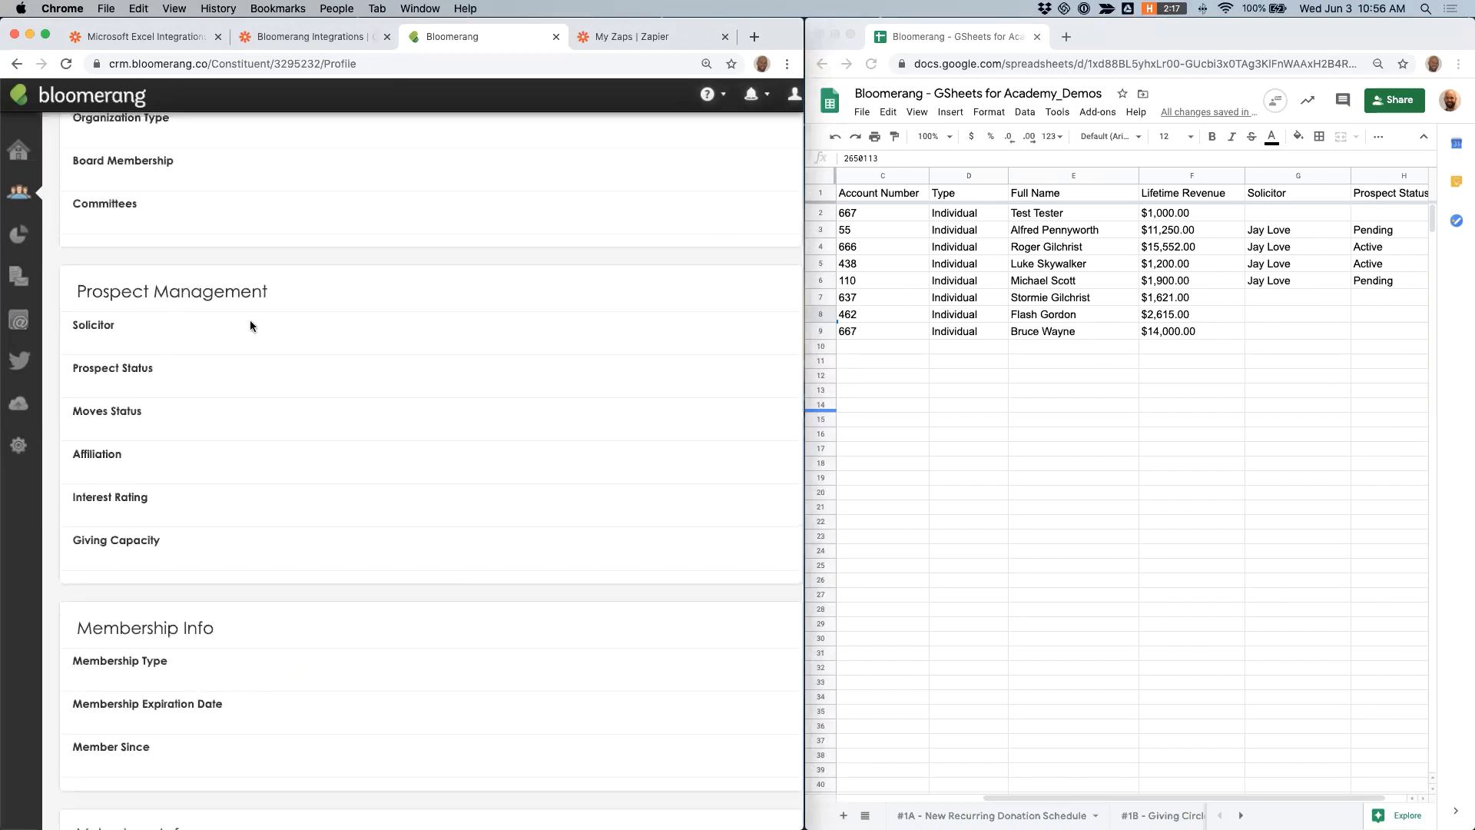
# - Review the constituent's blank Prospect Management section, switch to the spreadsheet, and widen its window to show the Push to Bloomerang column
pyautogui.scroll(10, 250, 319)
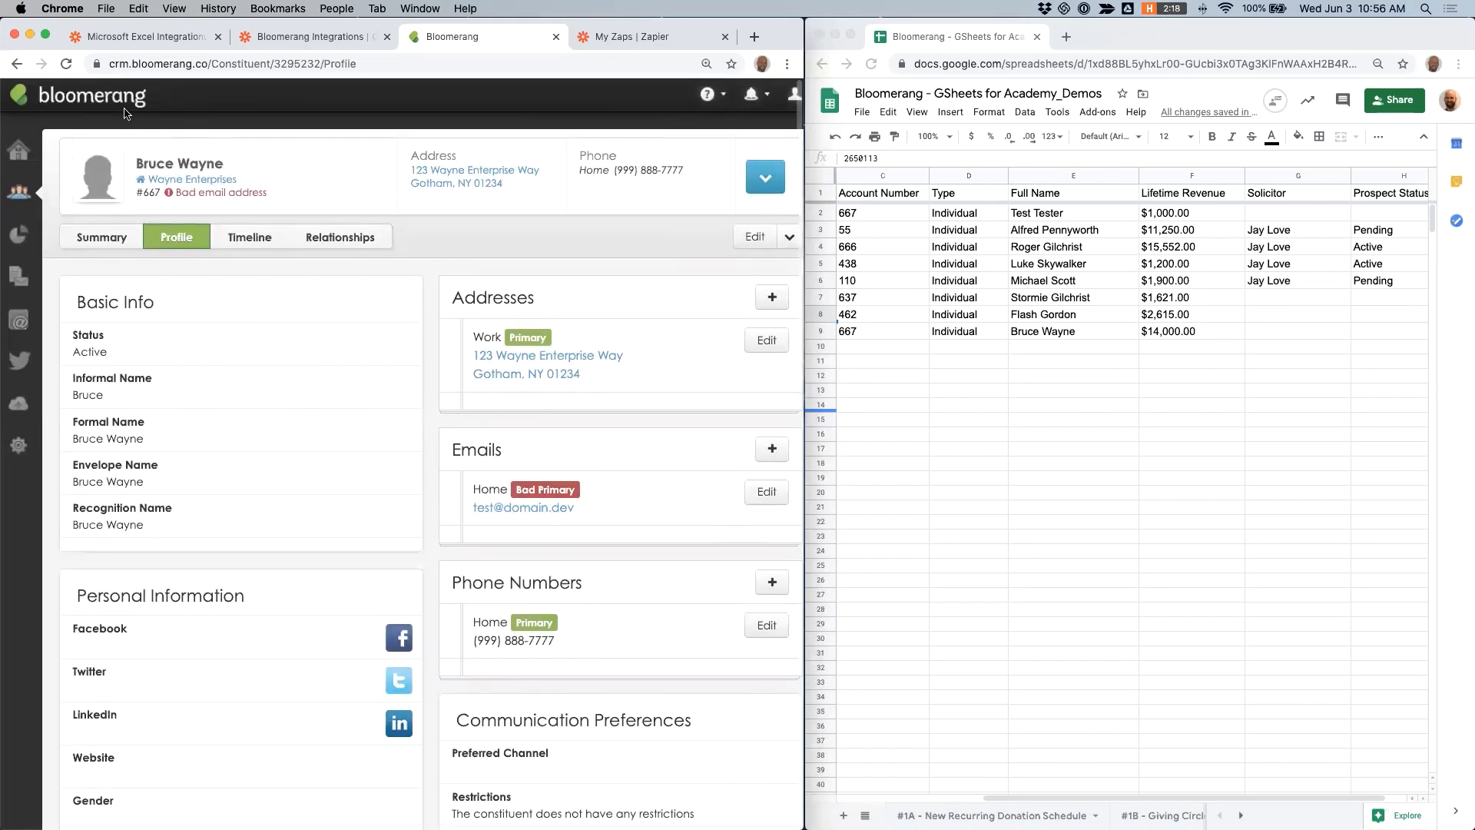
pyautogui.scroll(-10, 238, 203)
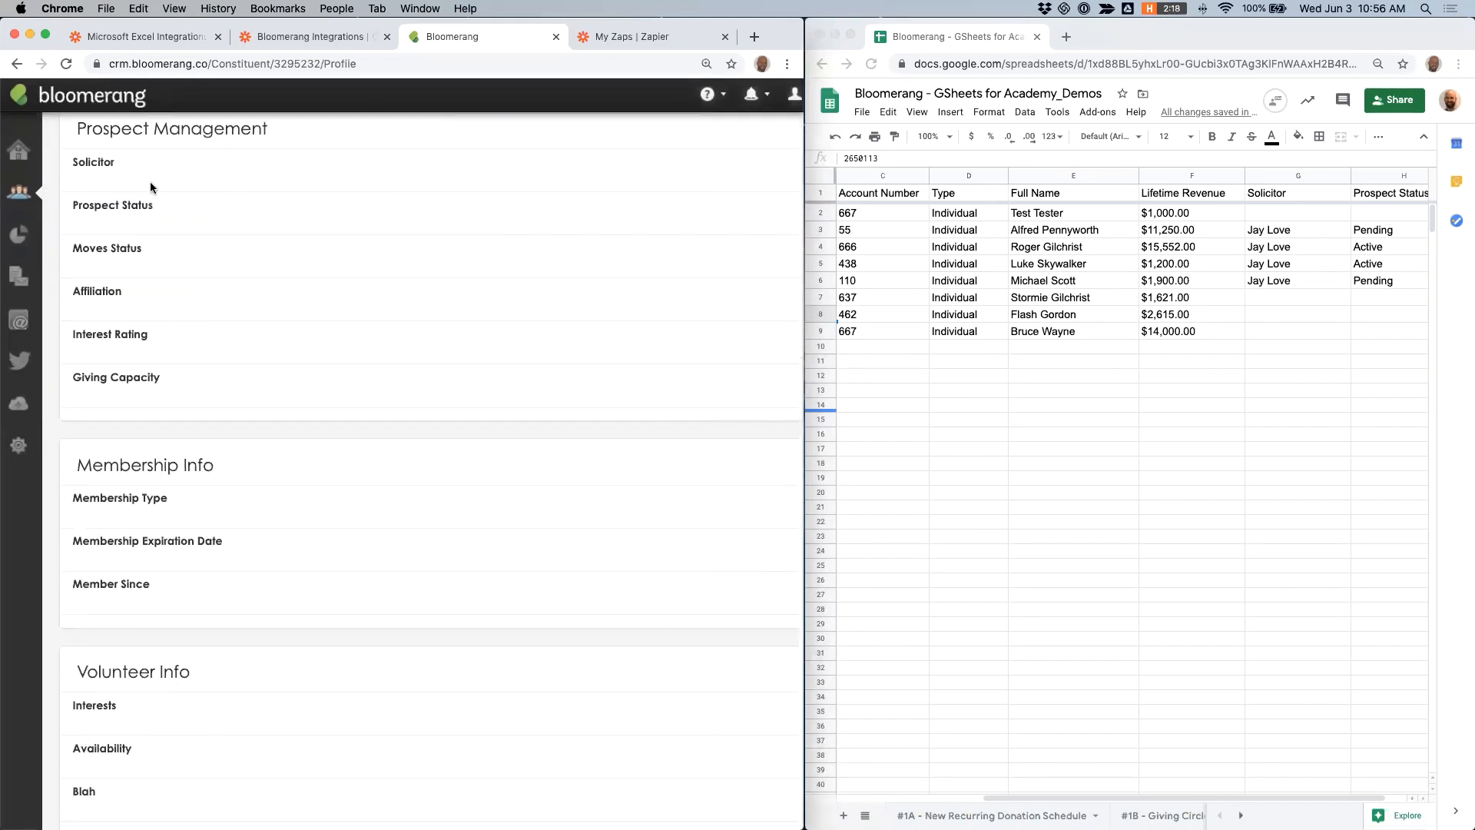
pyautogui.click(1235, 337)
pyautogui.moveTo(799, 381); pyautogui.dragTo(522, 388)
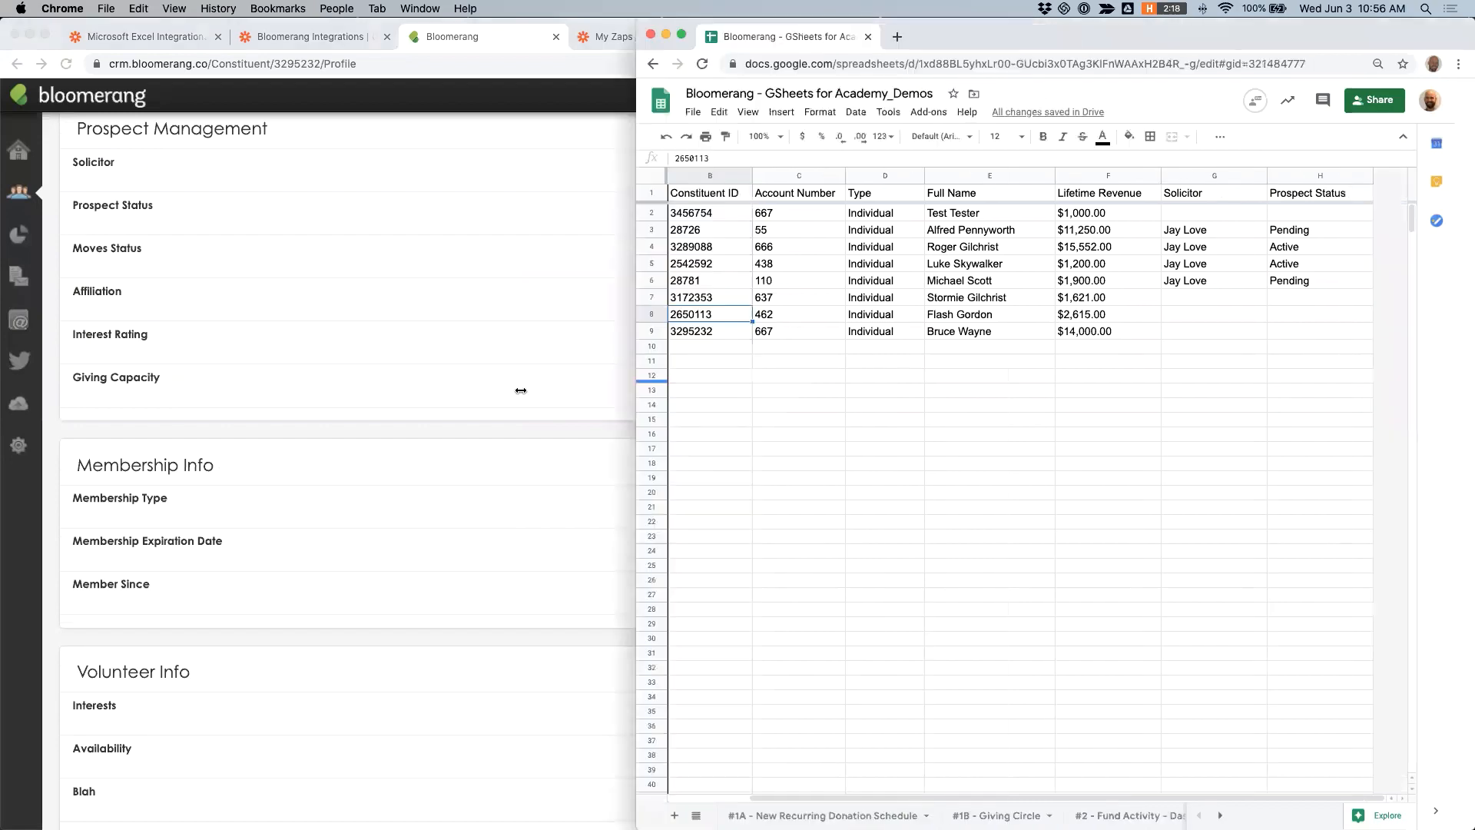
# - In row 9 of the spreadsheet, enter the solicitor's full name under Solicitor and set Prospect Status to Active
pyautogui.click(1192, 332)
pyautogui.write('Jay Love')
pyautogui.press('Tab')
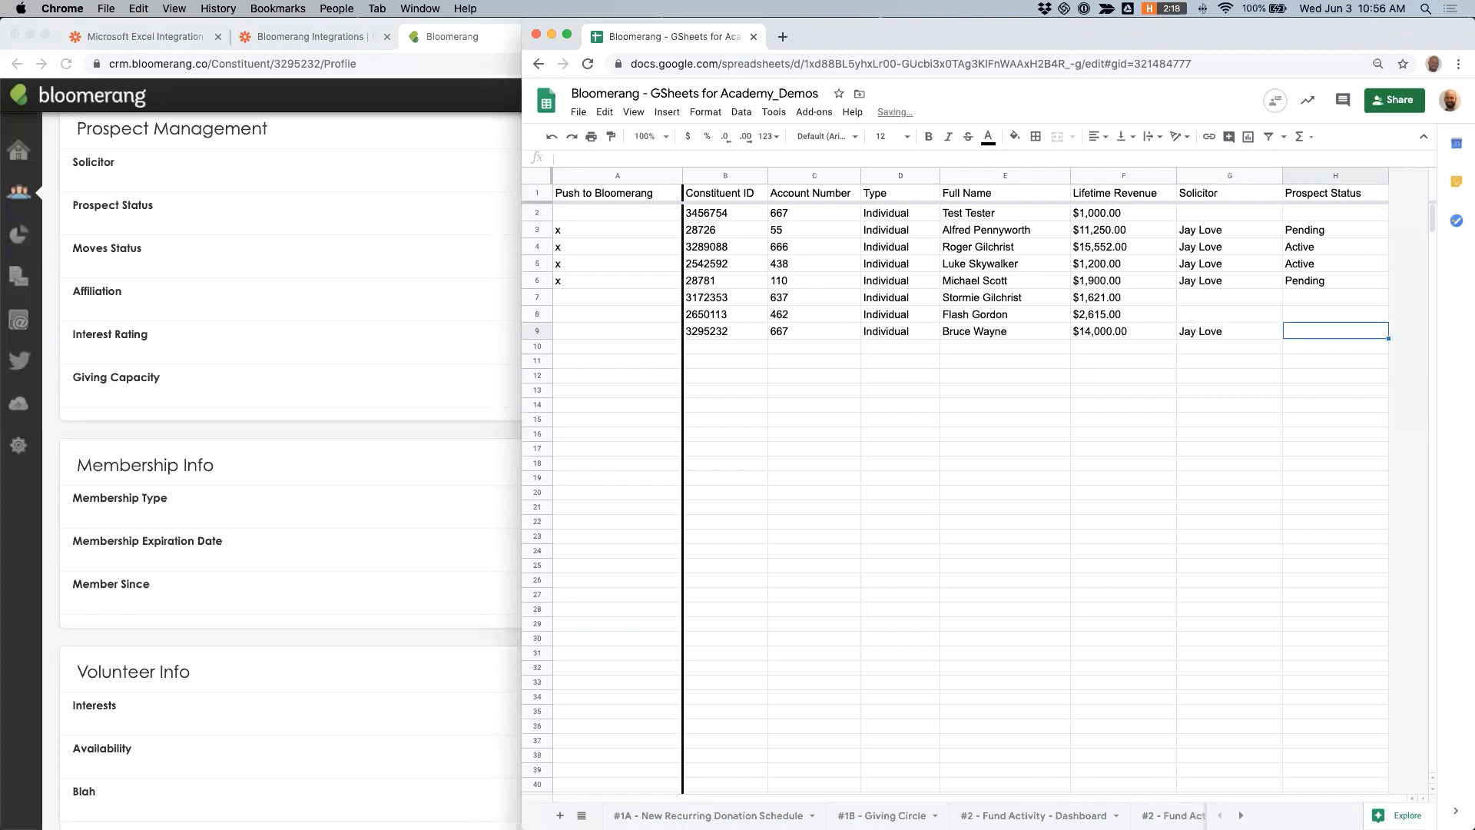
pyautogui.write('Active')
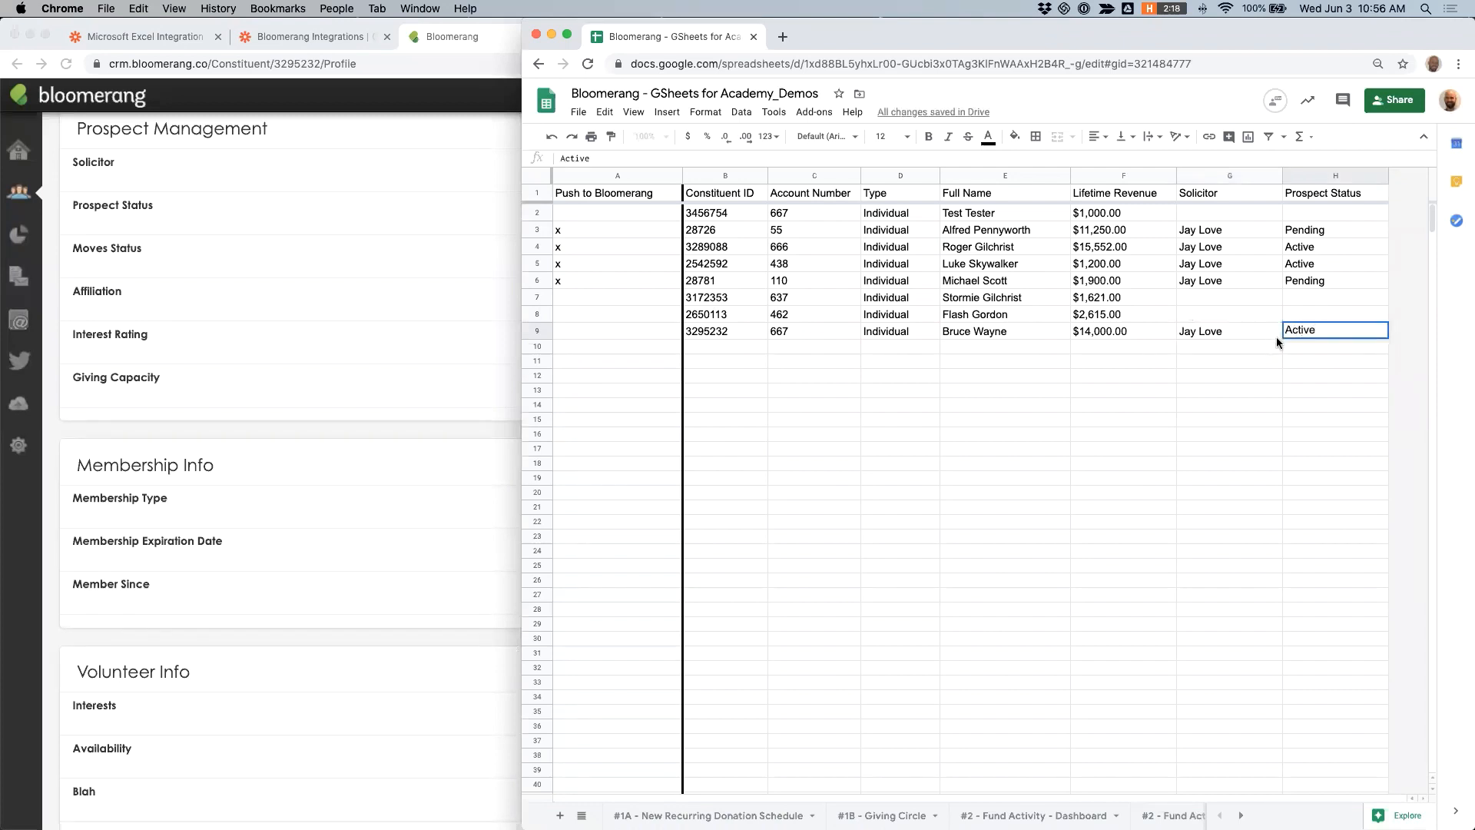
pyautogui.click(1218, 332)
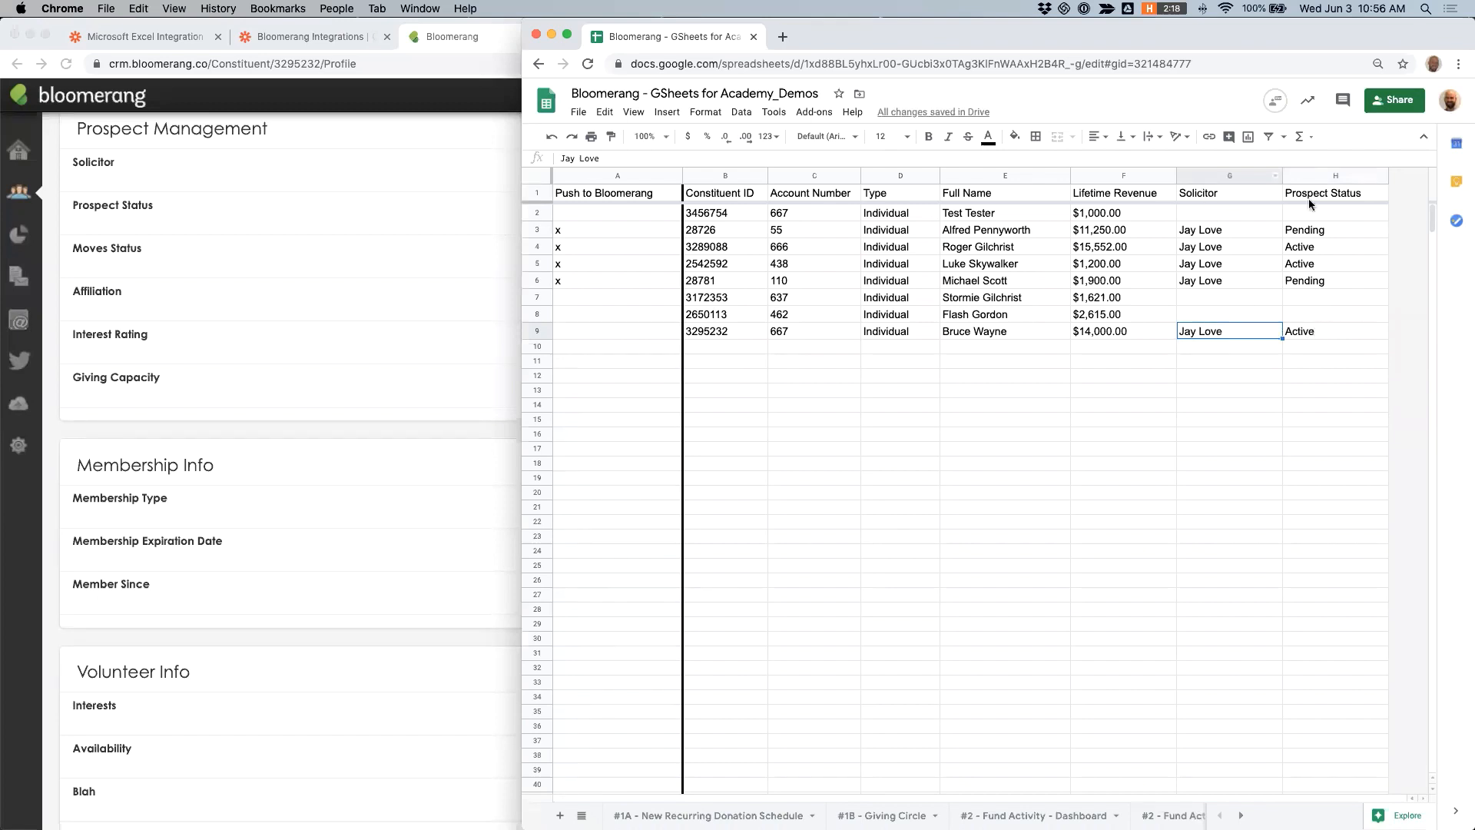
# - Flag row 9 for syncing by entering x in its Push to Bloomerang cell
pyautogui.click(647, 331)
pyautogui.write('x')
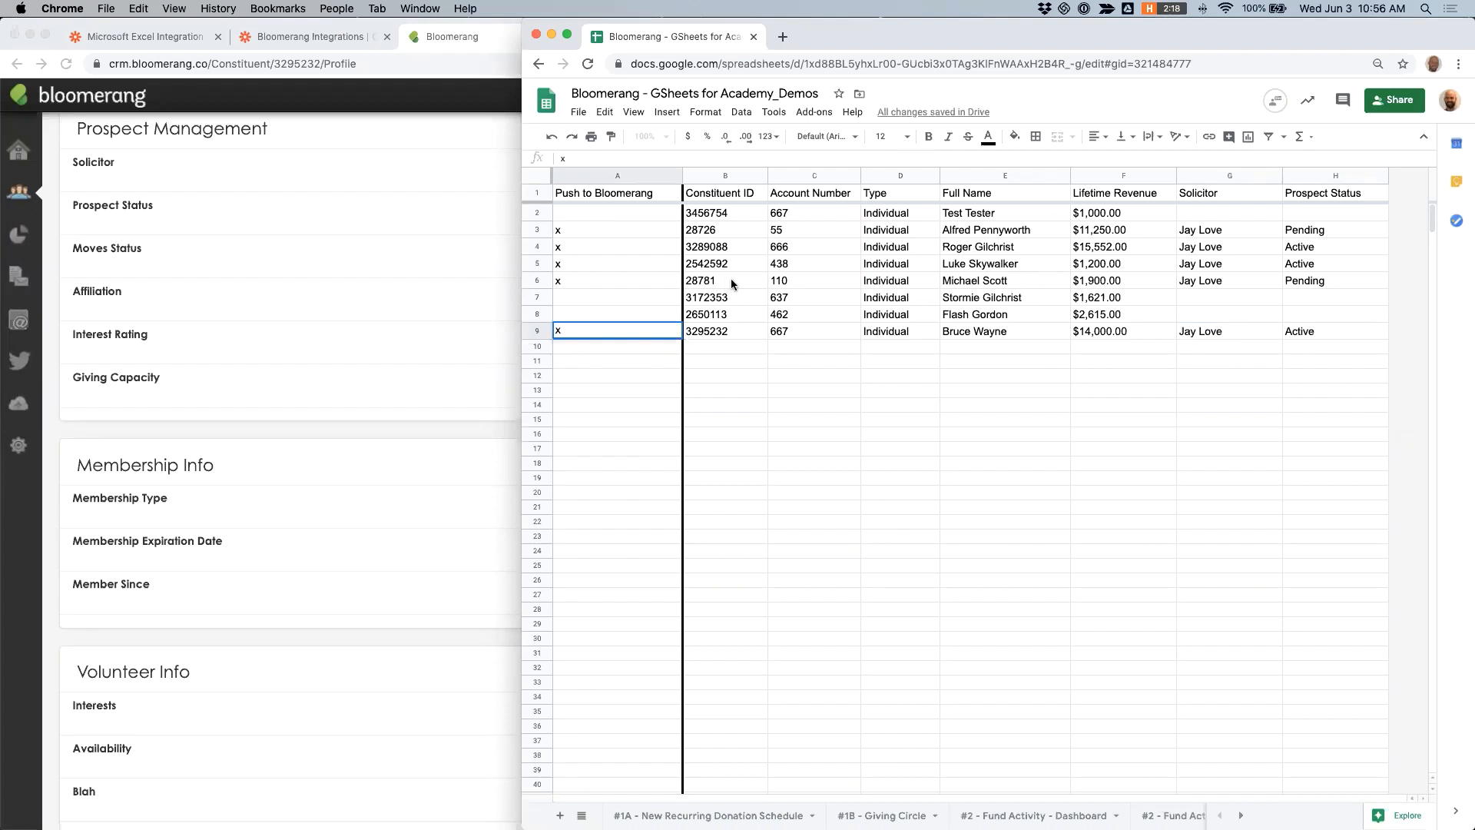
pyautogui.click(730, 281)
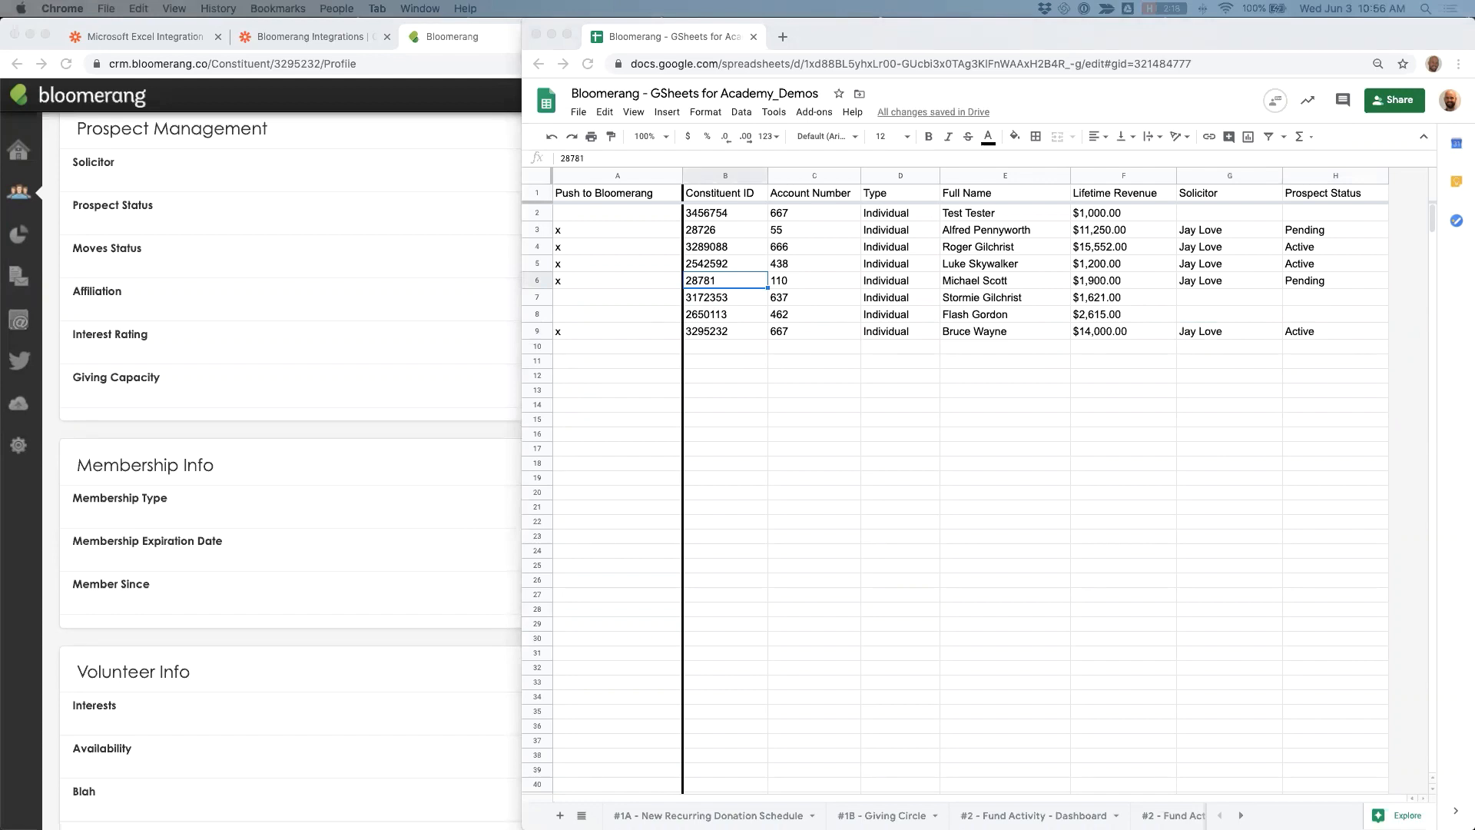
# - Reload the constituent's Bloomerang profile and check its Solicitor and Prospect Status against row 9 of the spreadsheet
pyautogui.click(235, 319)
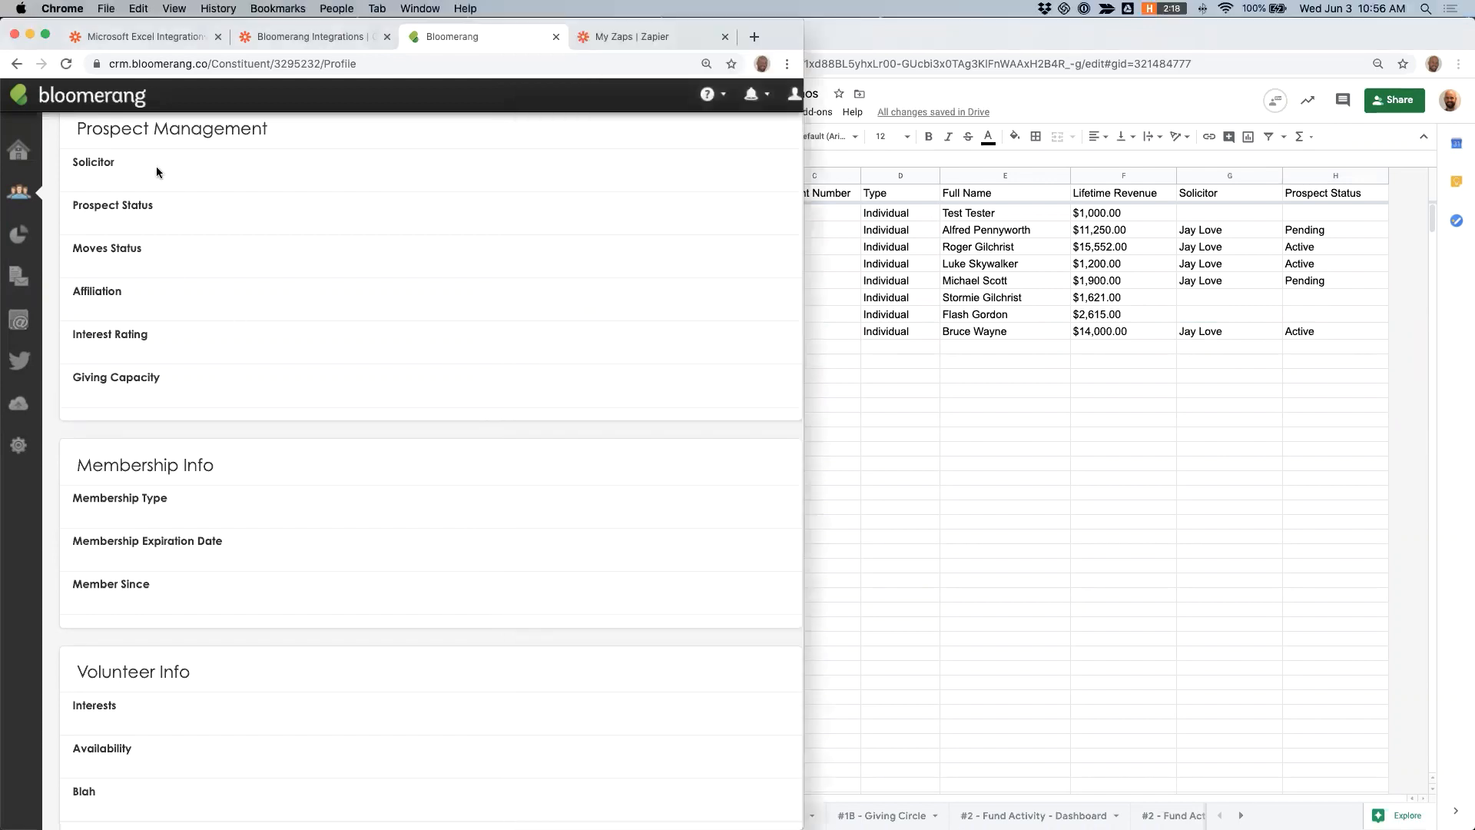
pyautogui.click(66, 64)
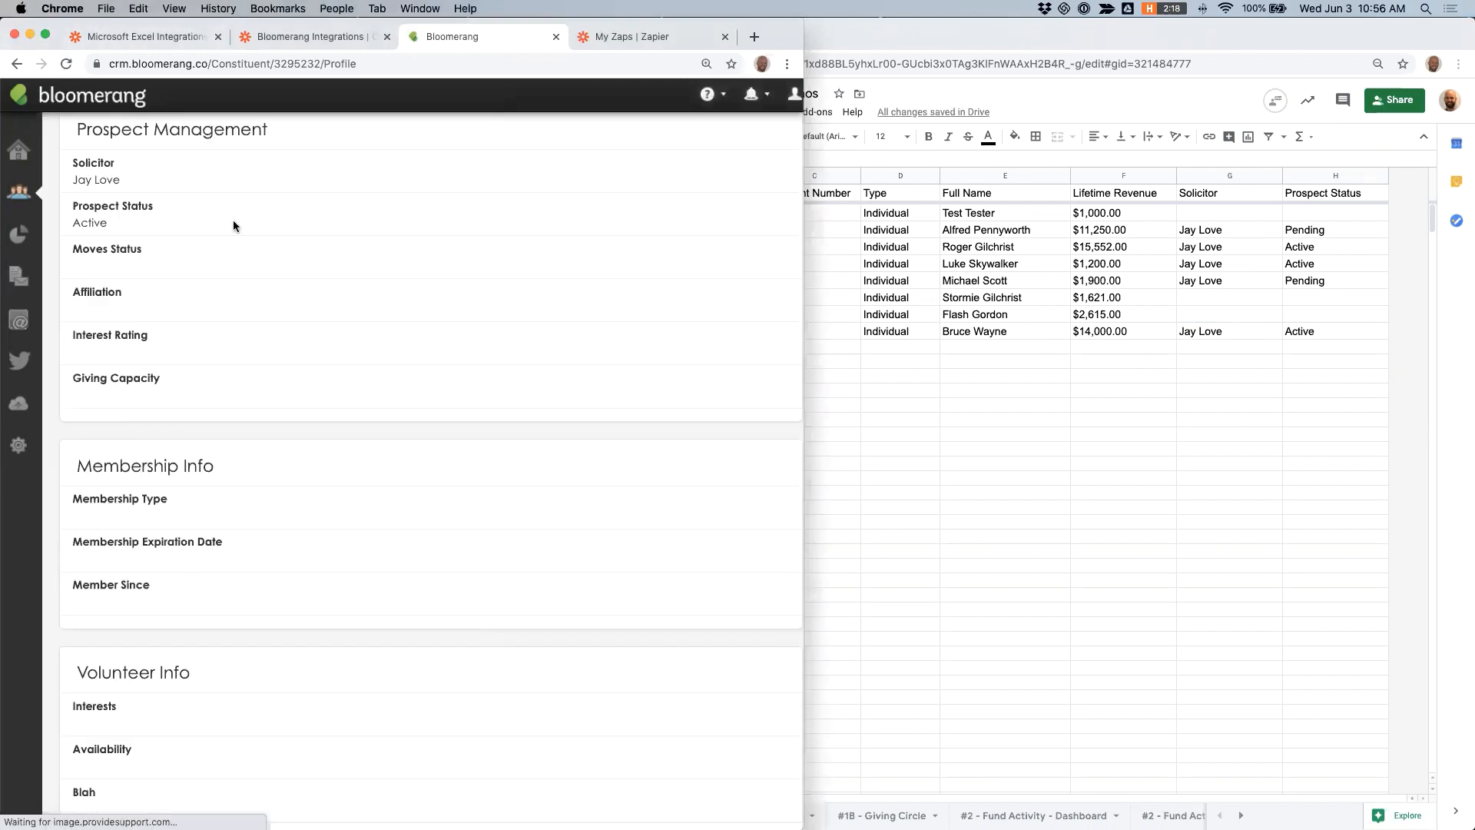
pyautogui.scroll(1, 132, 217)
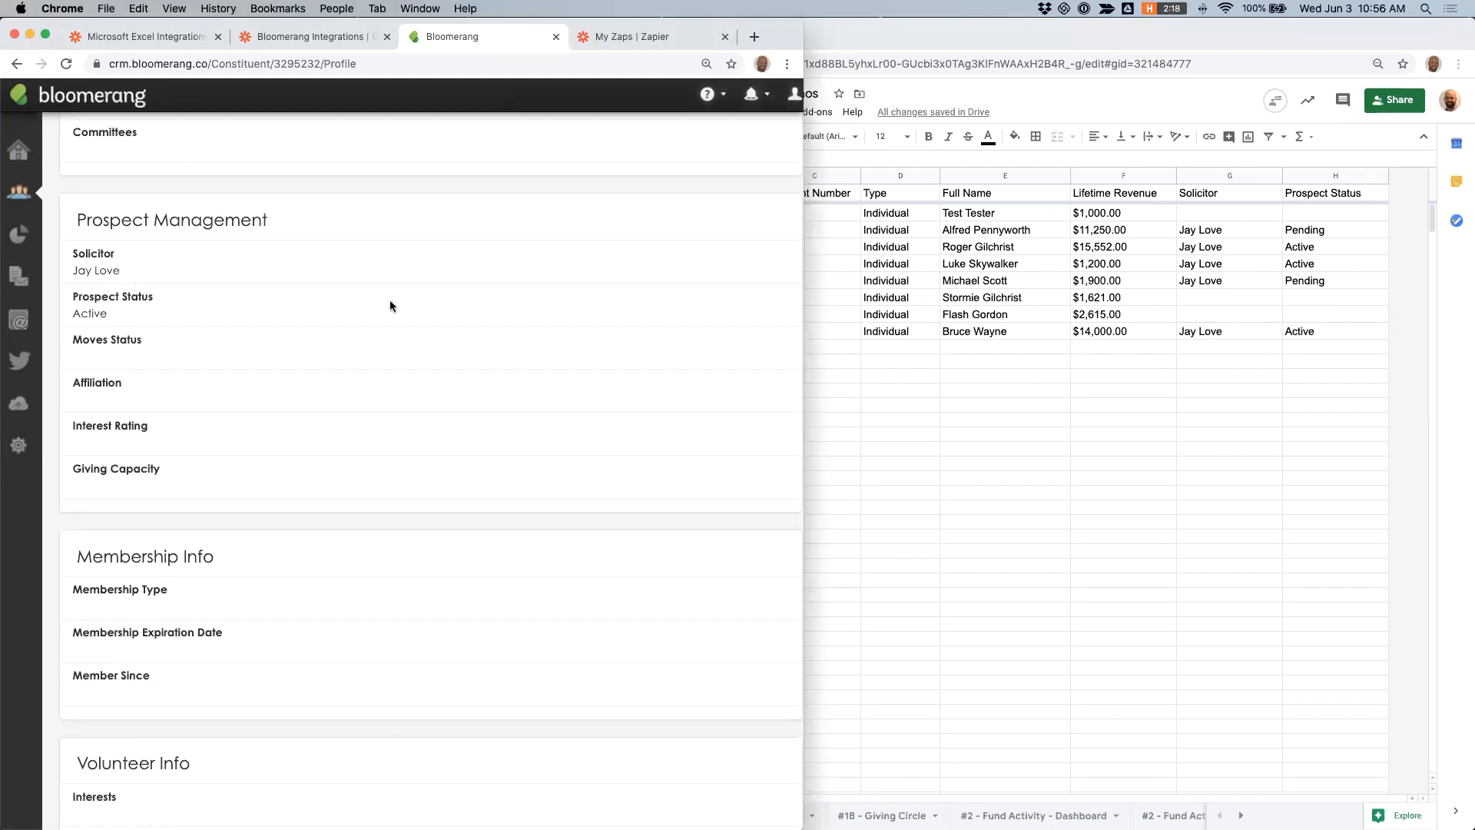
pyautogui.click(1082, 333)
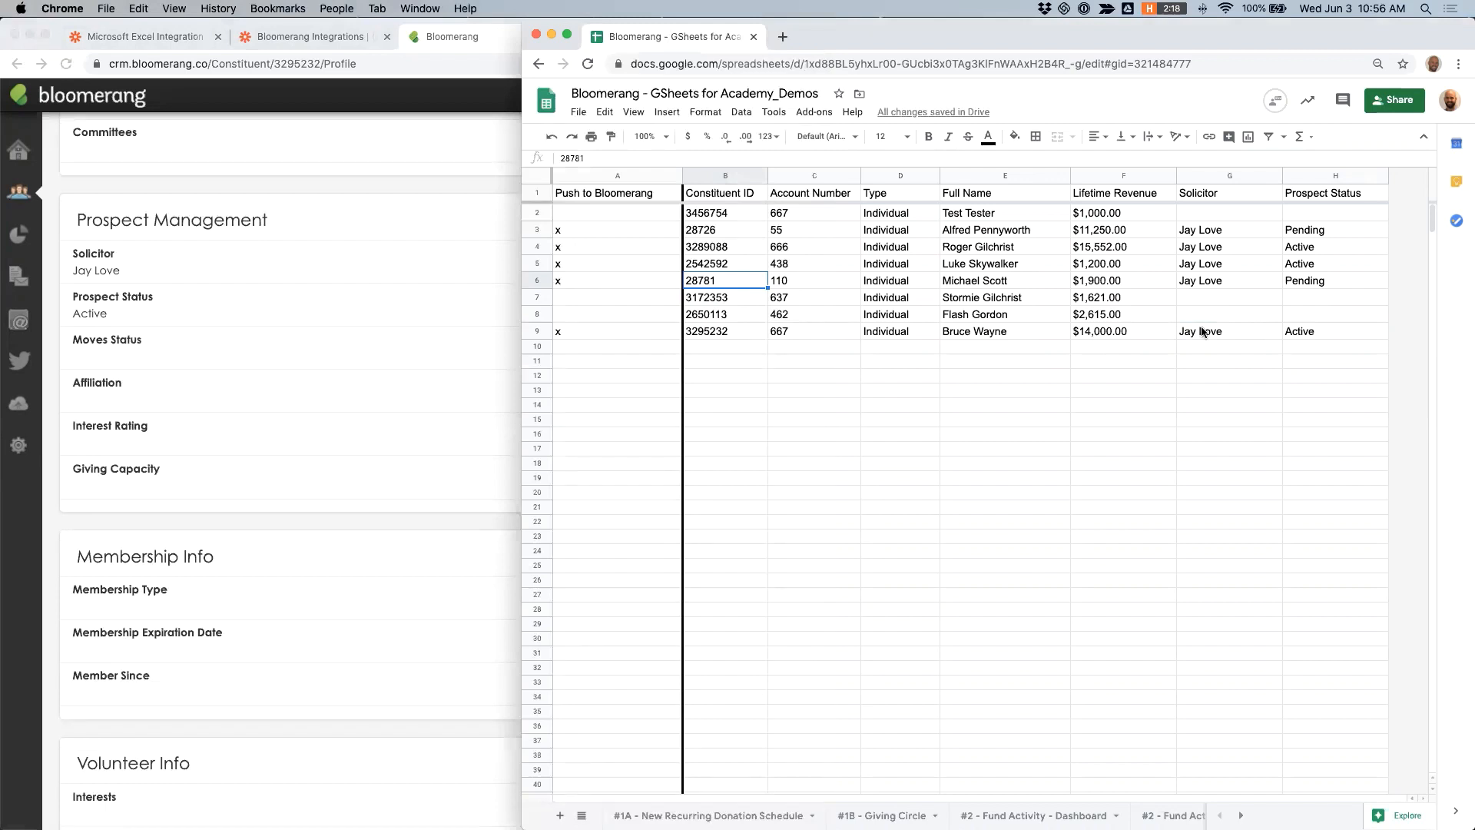